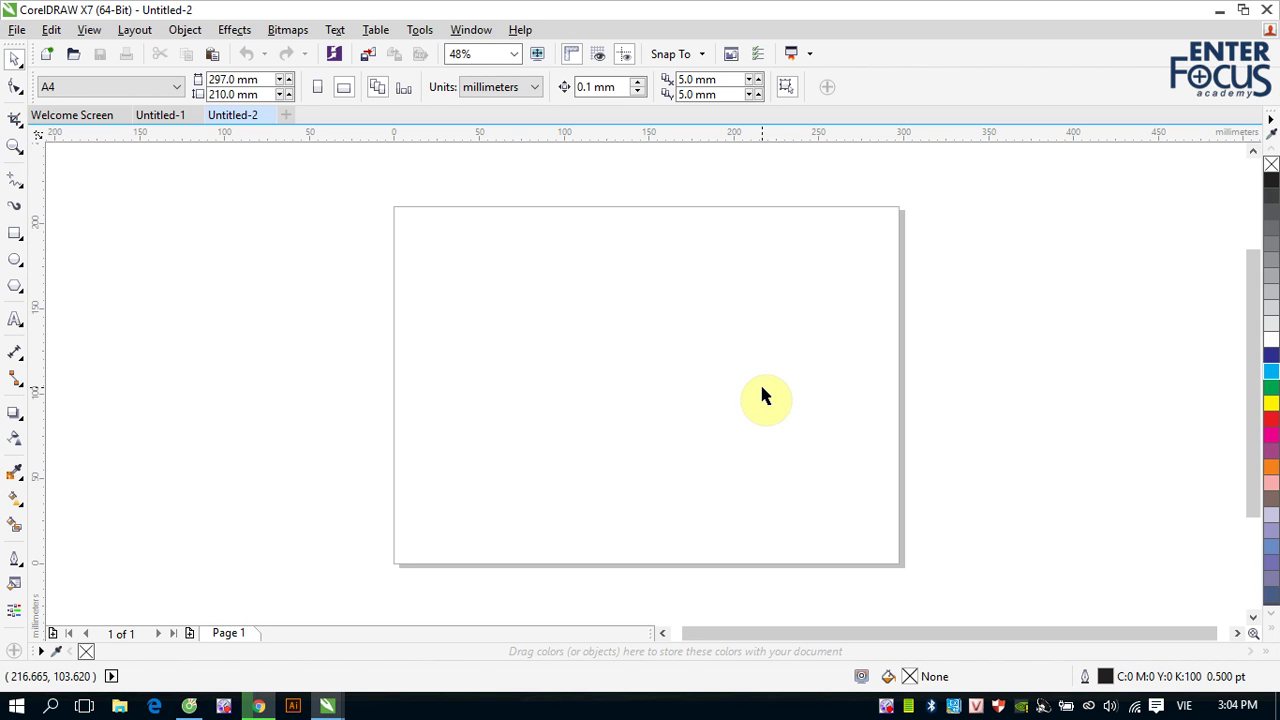
# Step: Switch the A4 page to portrait orientation and fit the whole page in view
pyautogui.click(317, 87)
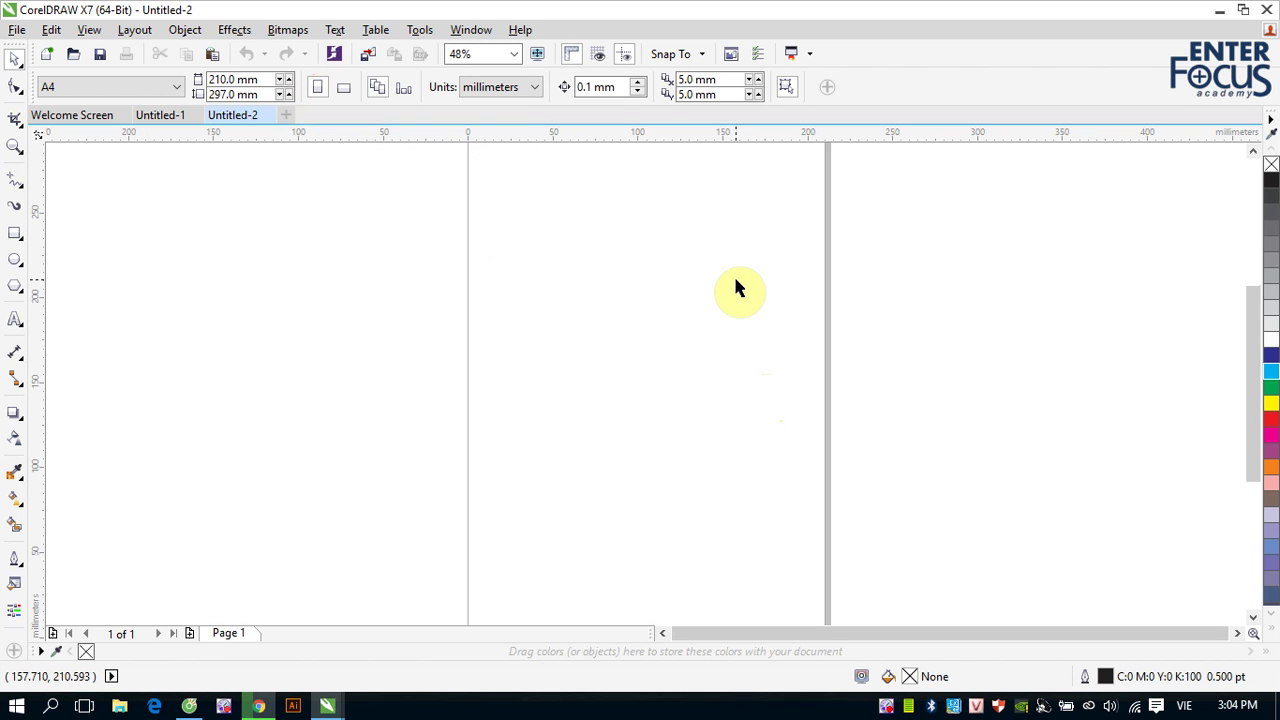
pyautogui.hotkey('shift', 'F4')
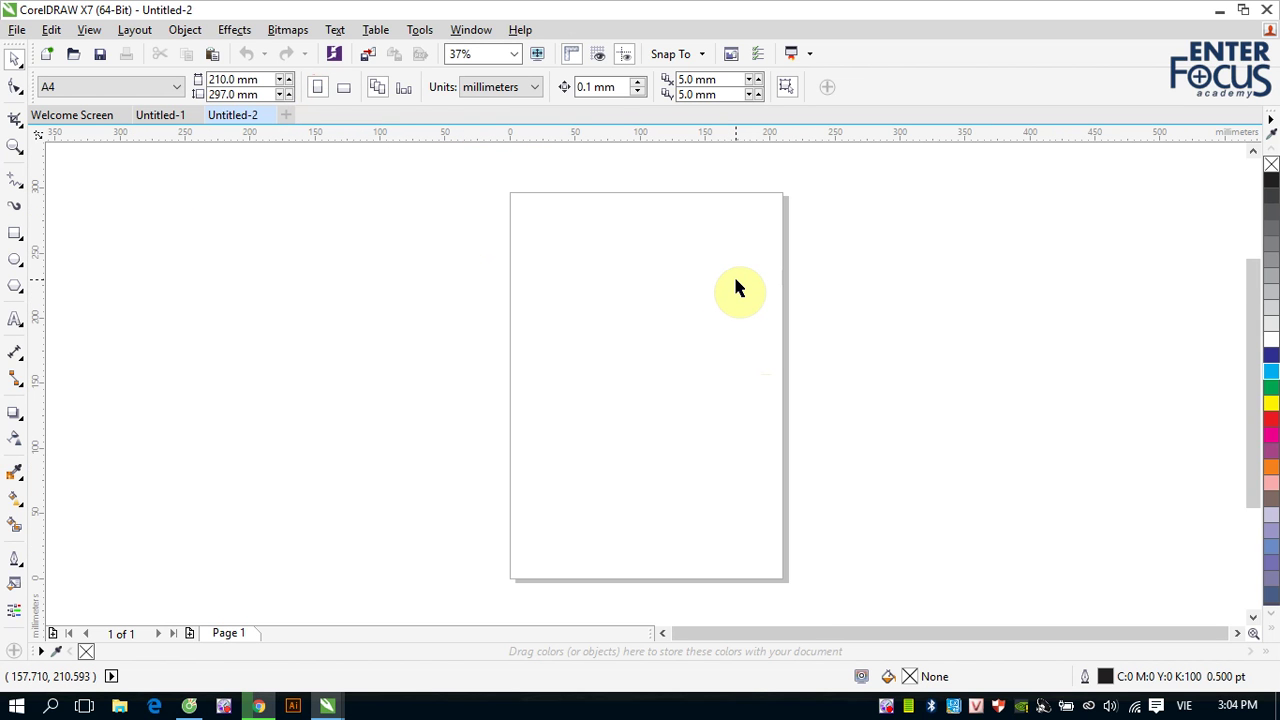
# Step: Draw a square about 53 mm wide near the page's upper-left corner and a circle about 51 mm across overlapping its lower-right corner
pyautogui.click(15, 233)
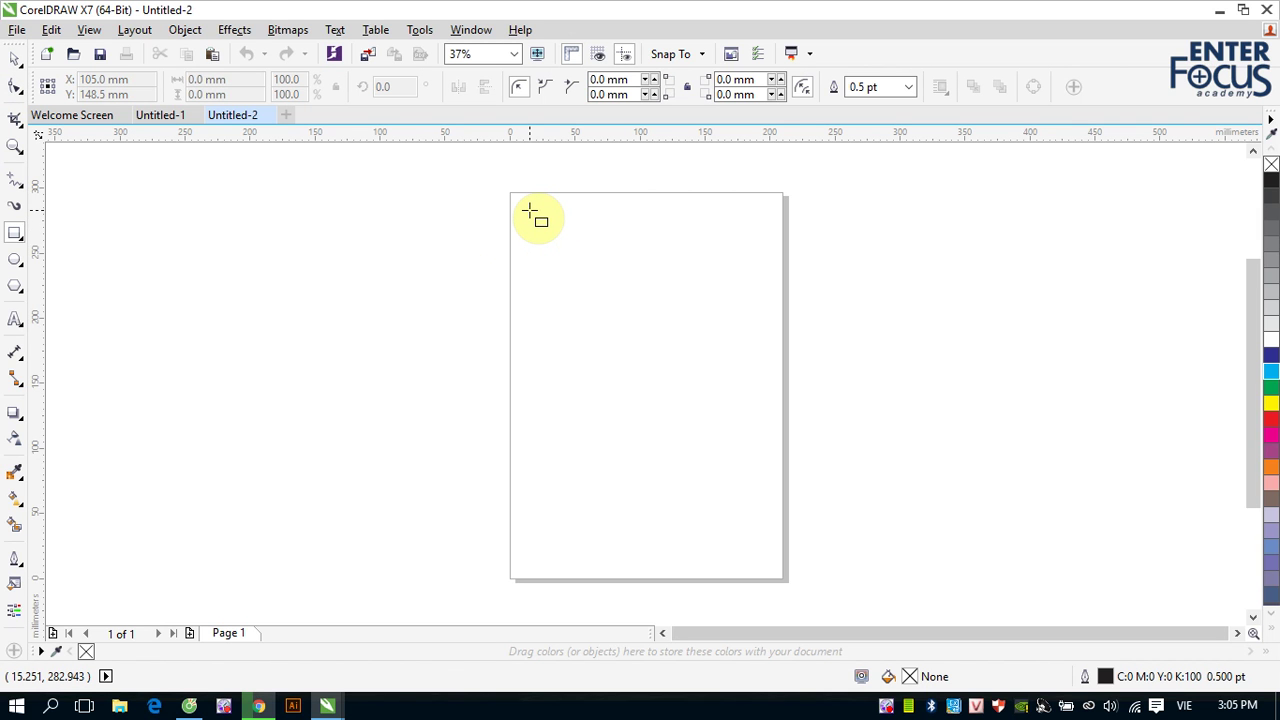
pyautogui.moveTo(529, 210); pyautogui.dragTo(598, 259)
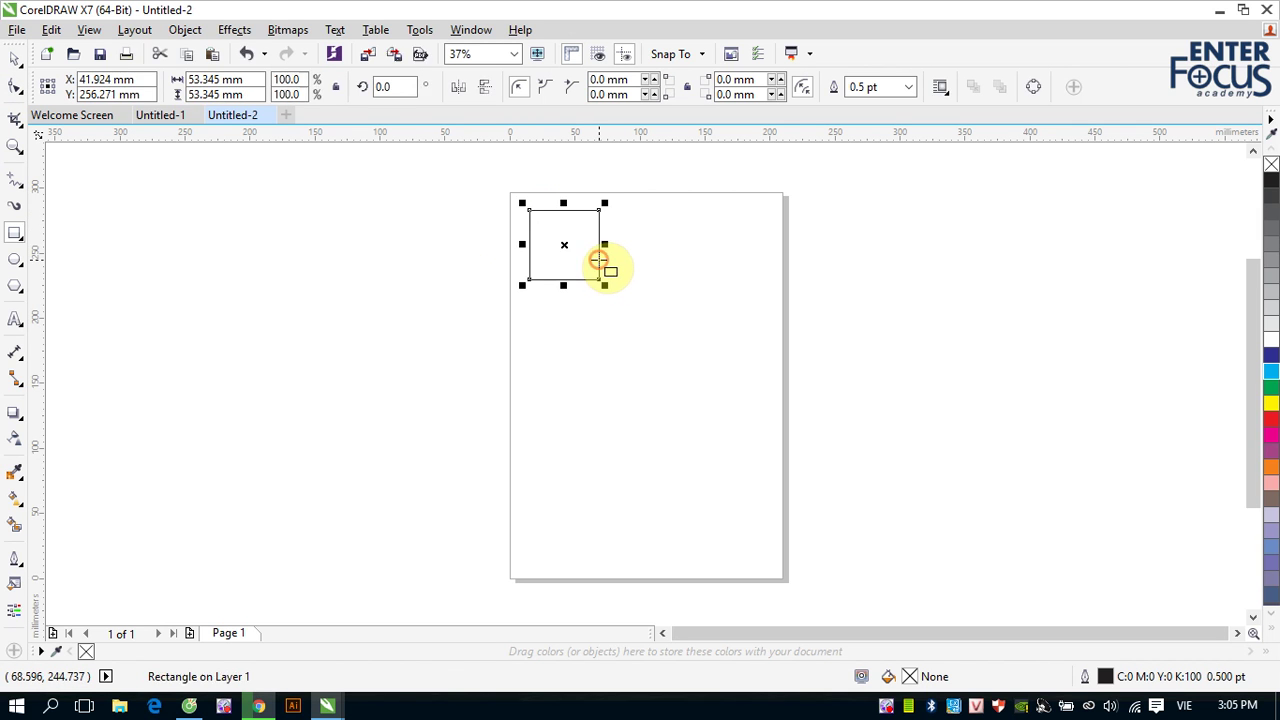
pyautogui.click(15, 258)
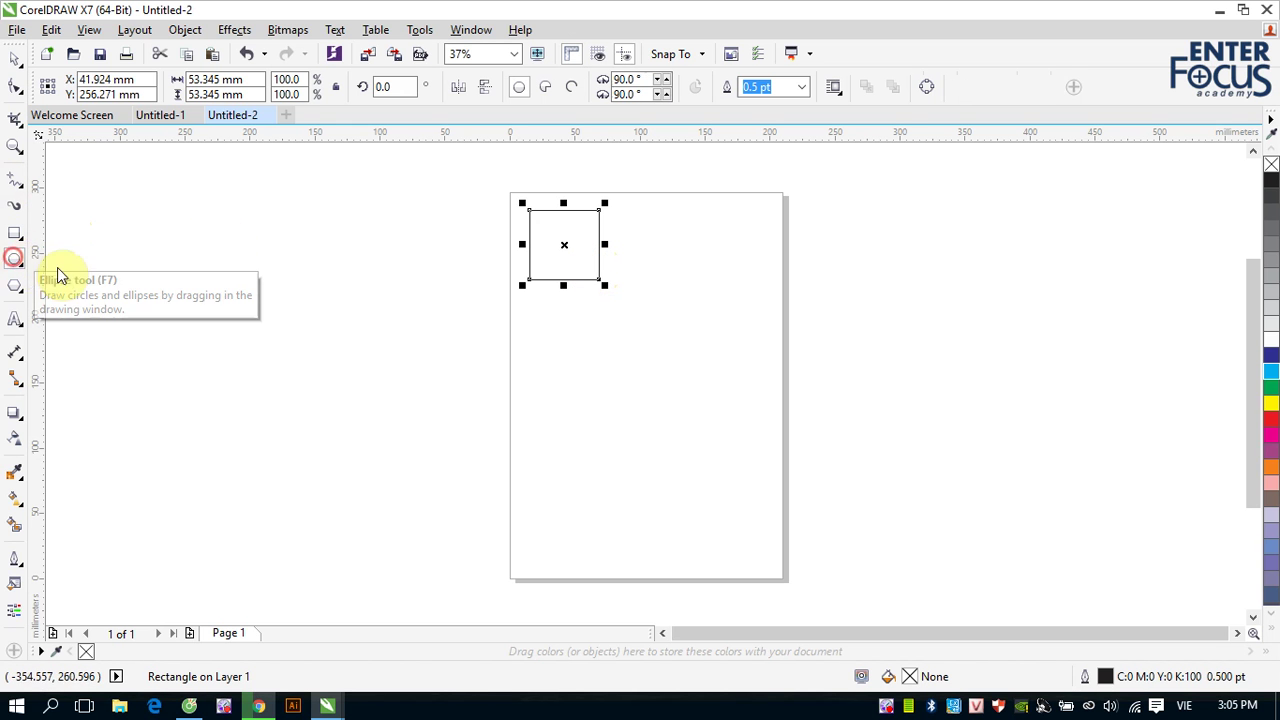
pyautogui.moveTo(585, 259); pyautogui.dragTo(644, 325)
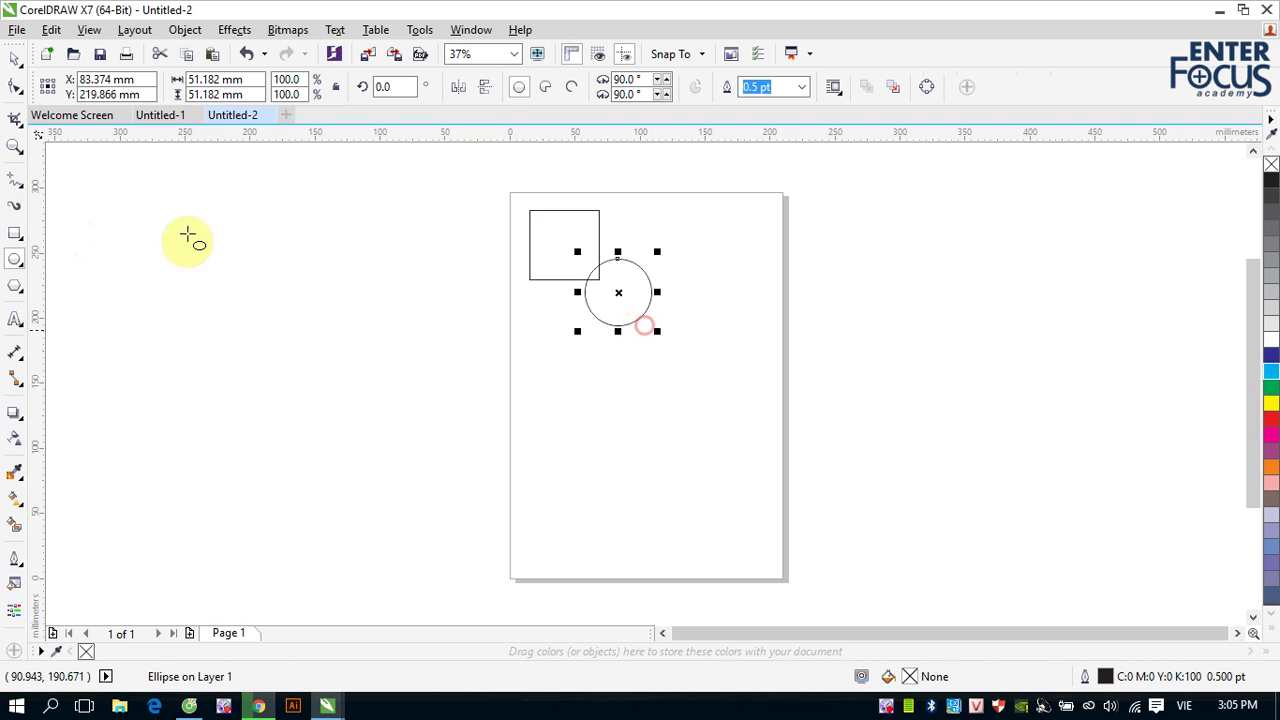
# Step: Fill the square with cyan and the circle with yellow
pyautogui.click(15, 58)
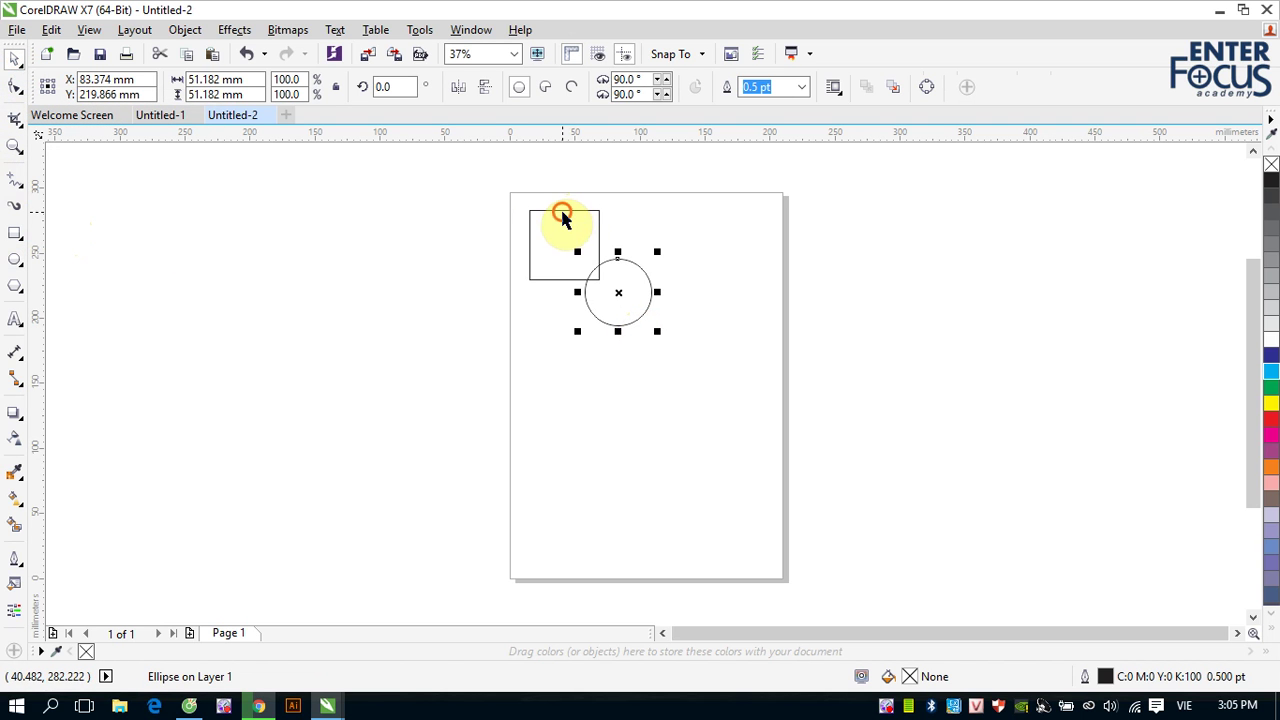
pyautogui.click(568, 210)
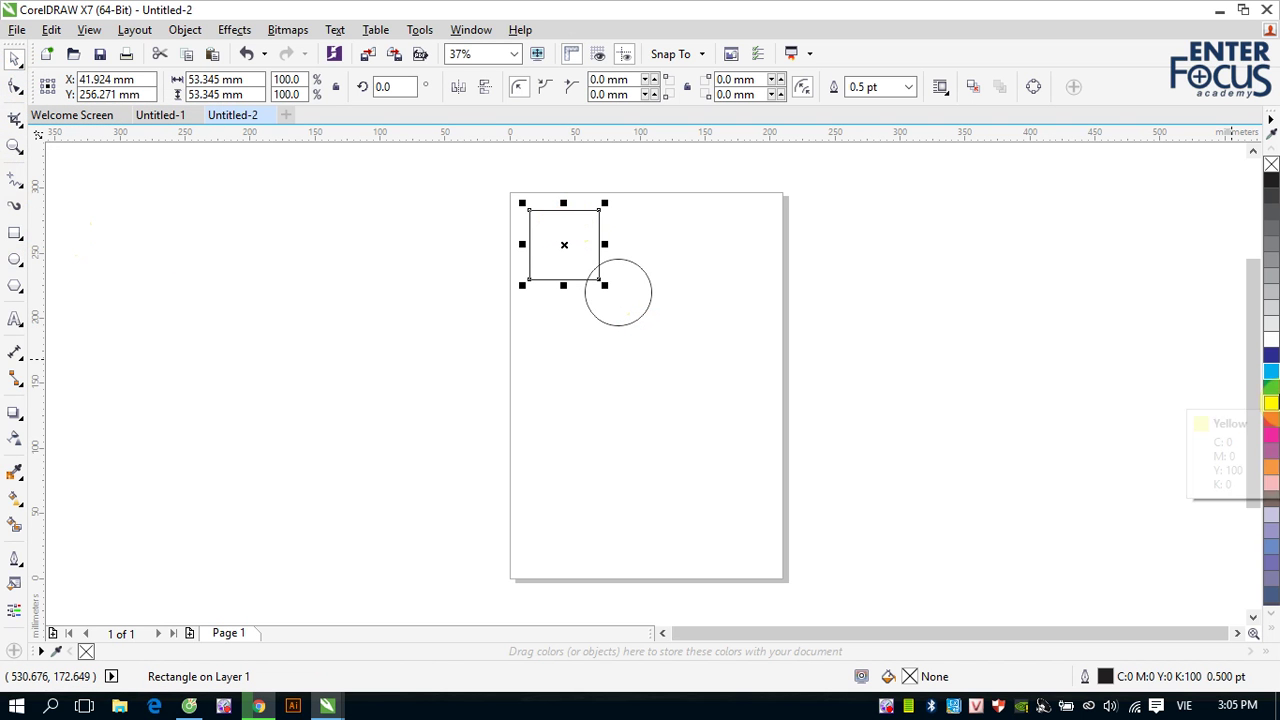
pyautogui.click(1271, 371)
pyautogui.click(650, 300)
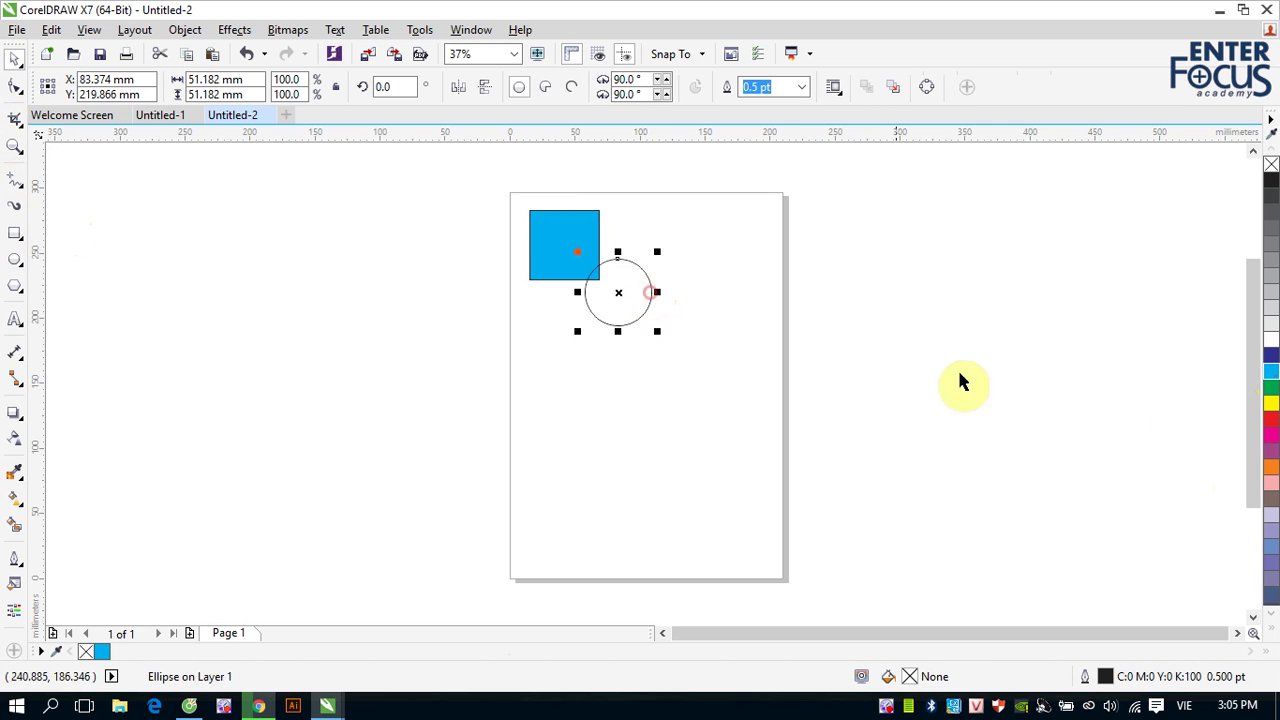
pyautogui.click(1271, 419)
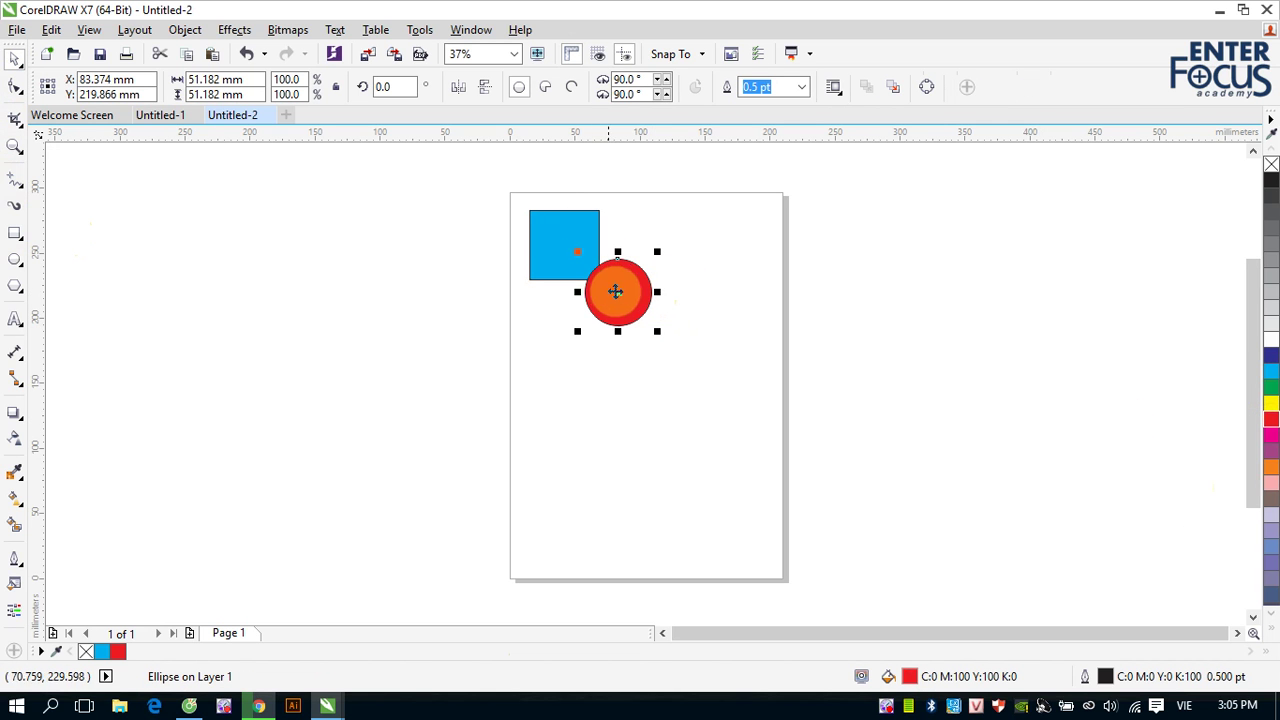
pyautogui.click(1271, 405)
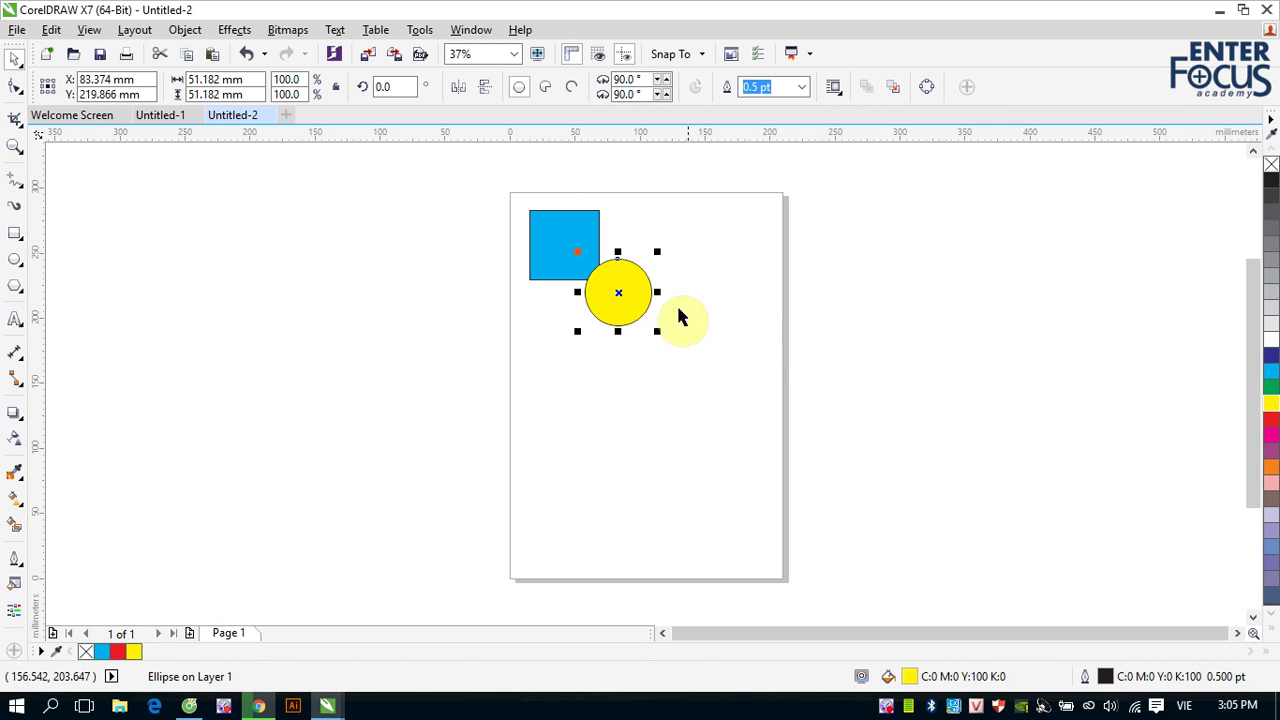
# Step: Shift the yellow circle further over the square's lower-right corner and place a copy of the pair directly below the original
pyautogui.moveTo(624, 296); pyautogui.dragTo(612, 278)
pyautogui.moveTo(513, 192); pyautogui.dragTo(645, 310)
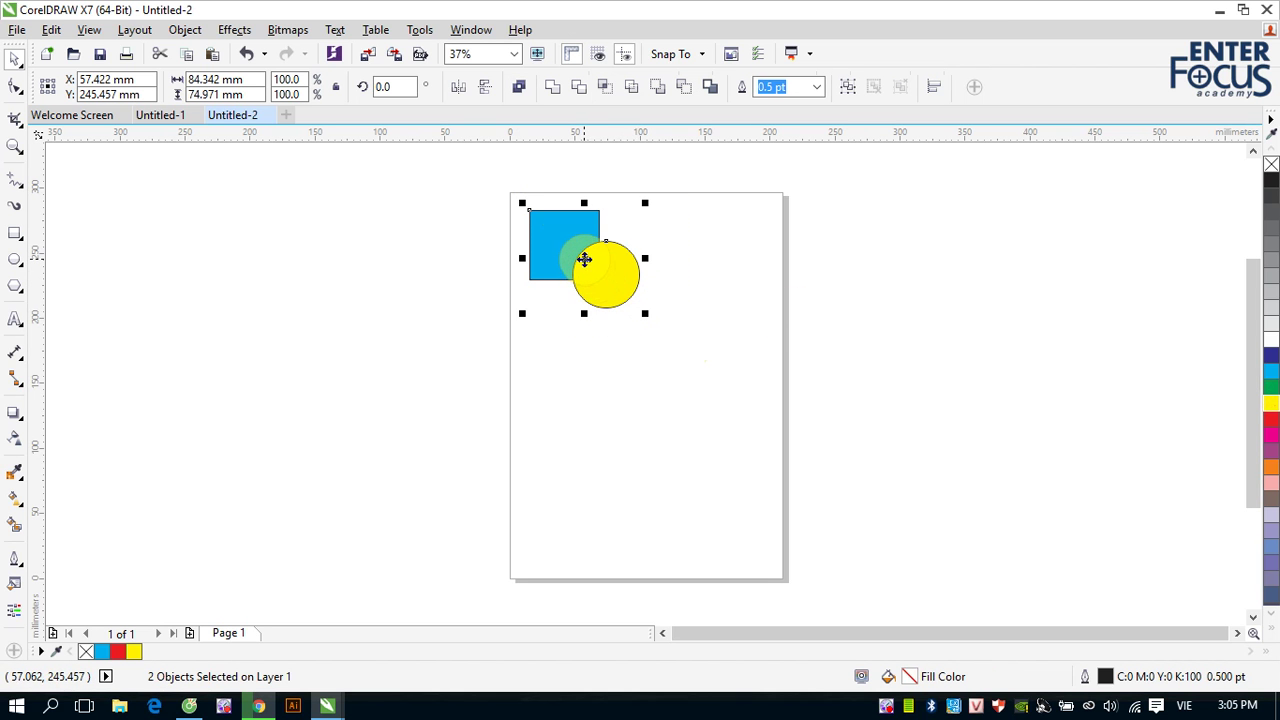
pyautogui.moveTo(584, 261); pyautogui.dragTo(600, 381)
pyautogui.click(731, 332)
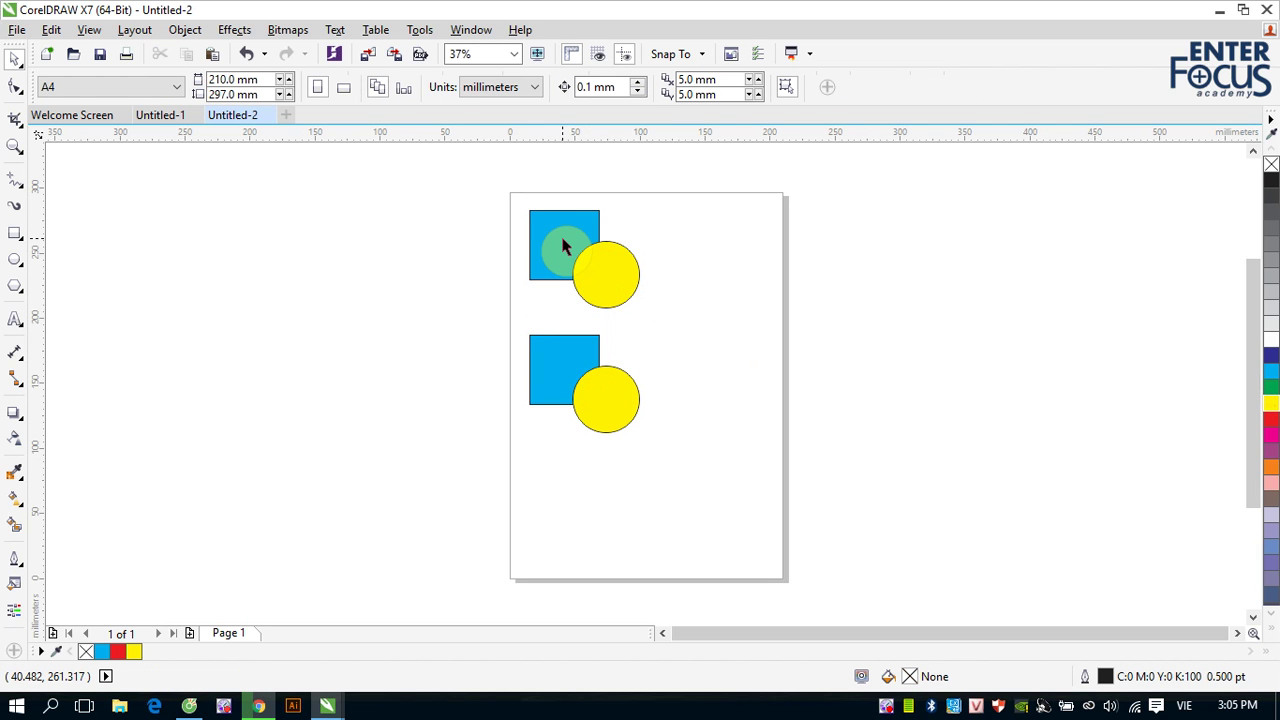
# Step: Move the second pair's circle clear of its square and copy the top pair straight down to the lower part of the page
pyautogui.moveTo(609, 414); pyautogui.dragTo(645, 398)
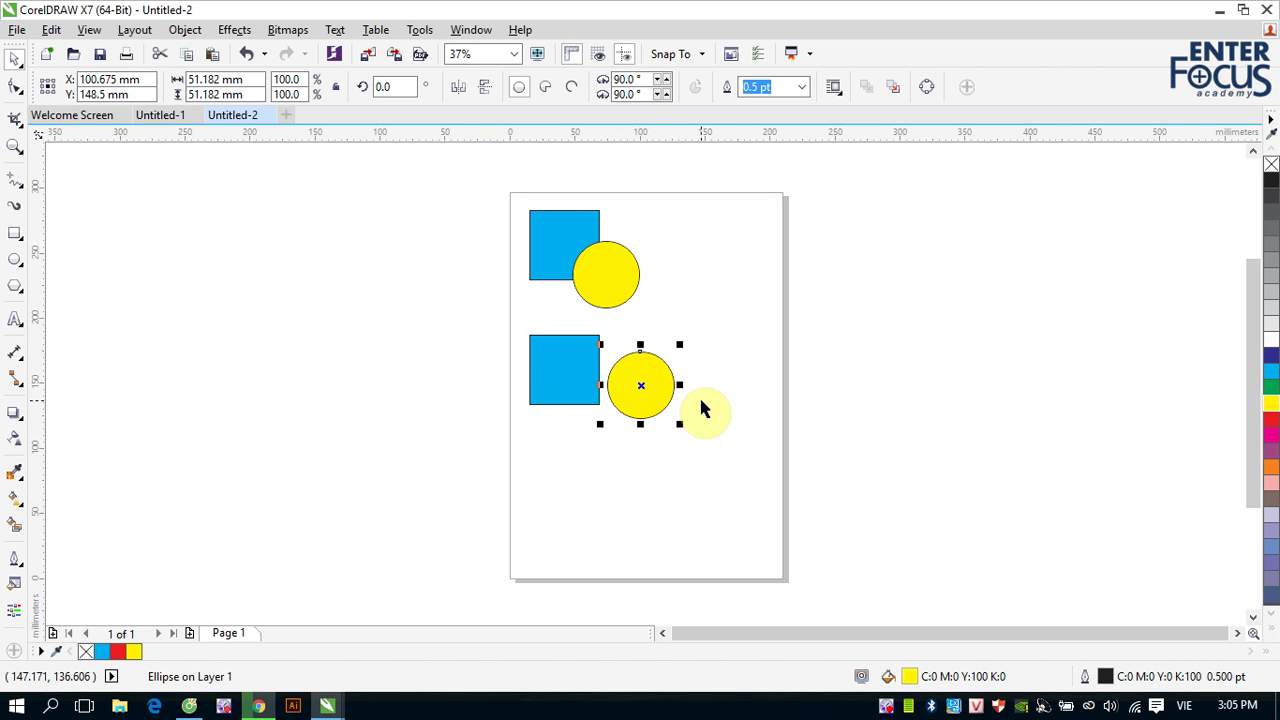
pyautogui.moveTo(503, 189); pyautogui.dragTo(660, 320)
pyautogui.moveTo(600, 266); pyautogui.dragTo(580, 517)
pyautogui.click(703, 497)
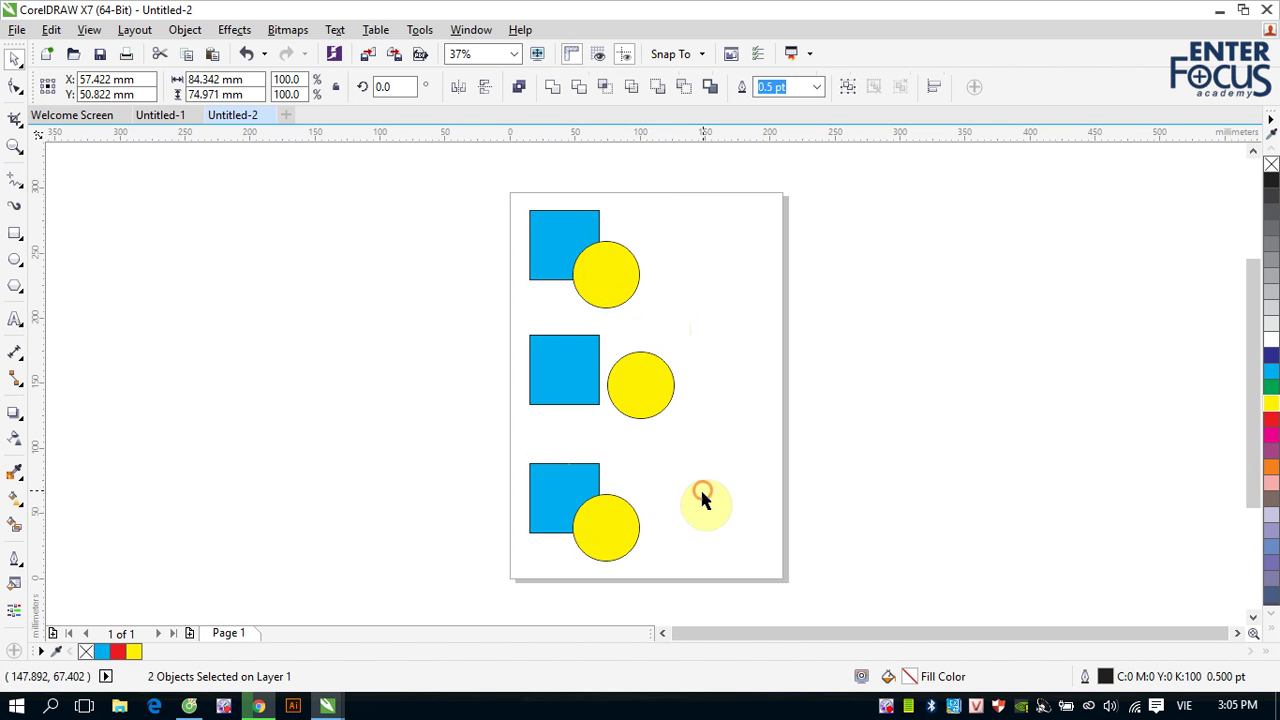
# Step: Align the bottom pair's circle horizontally and vertically to the centre of its square
pyautogui.click(620, 537)
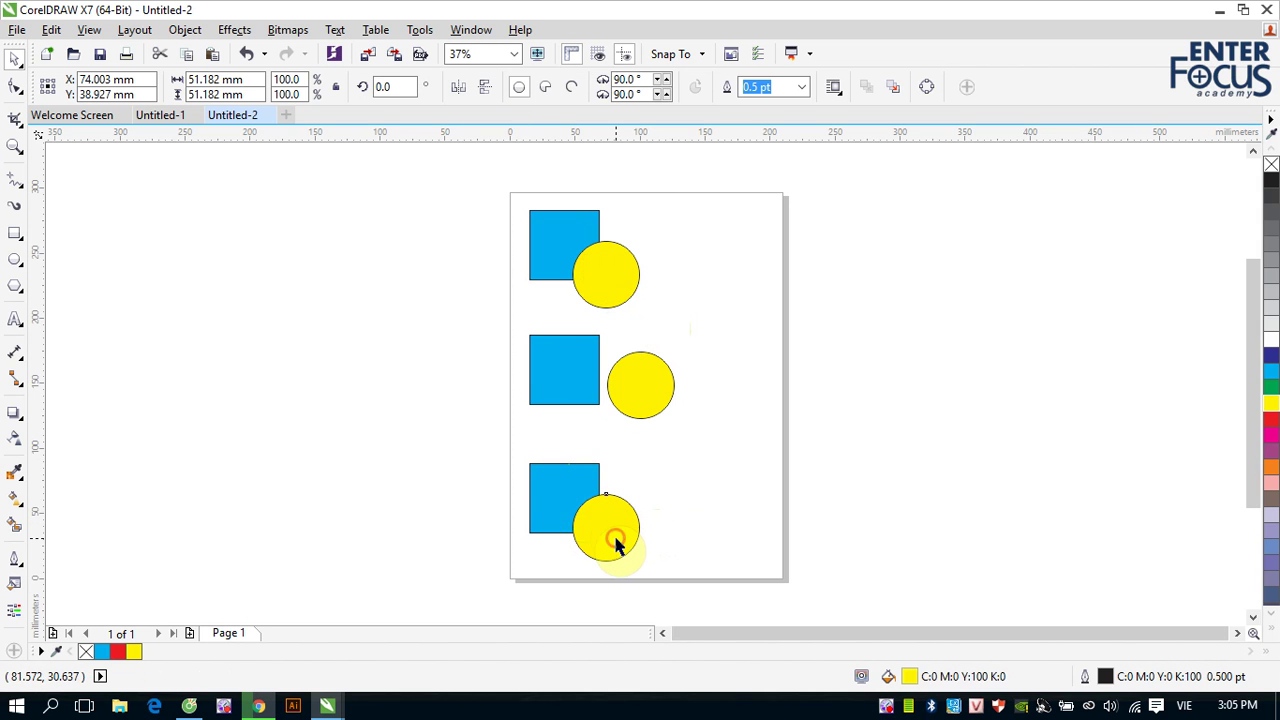
pyautogui.keyDown('shift'); pyautogui.click(557, 491); pyautogui.keyUp('shift')
pyautogui.press('c')
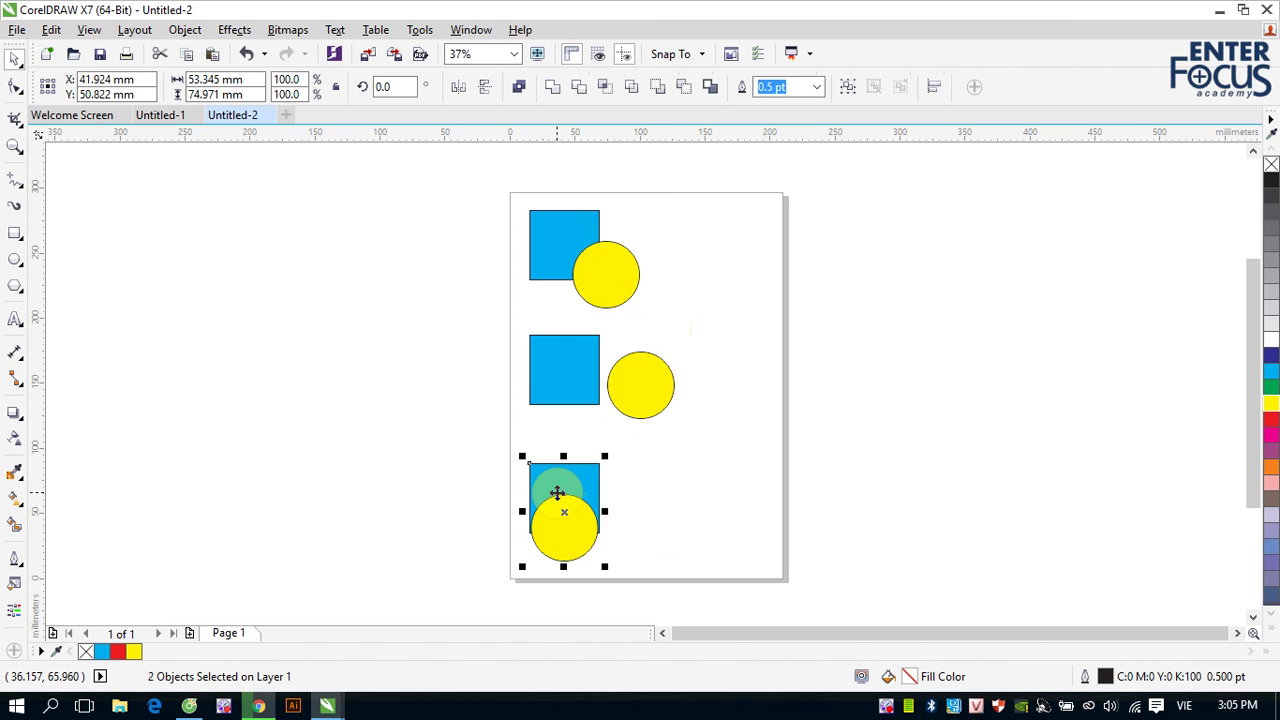
pyautogui.press('e')
pyautogui.click(710, 486)
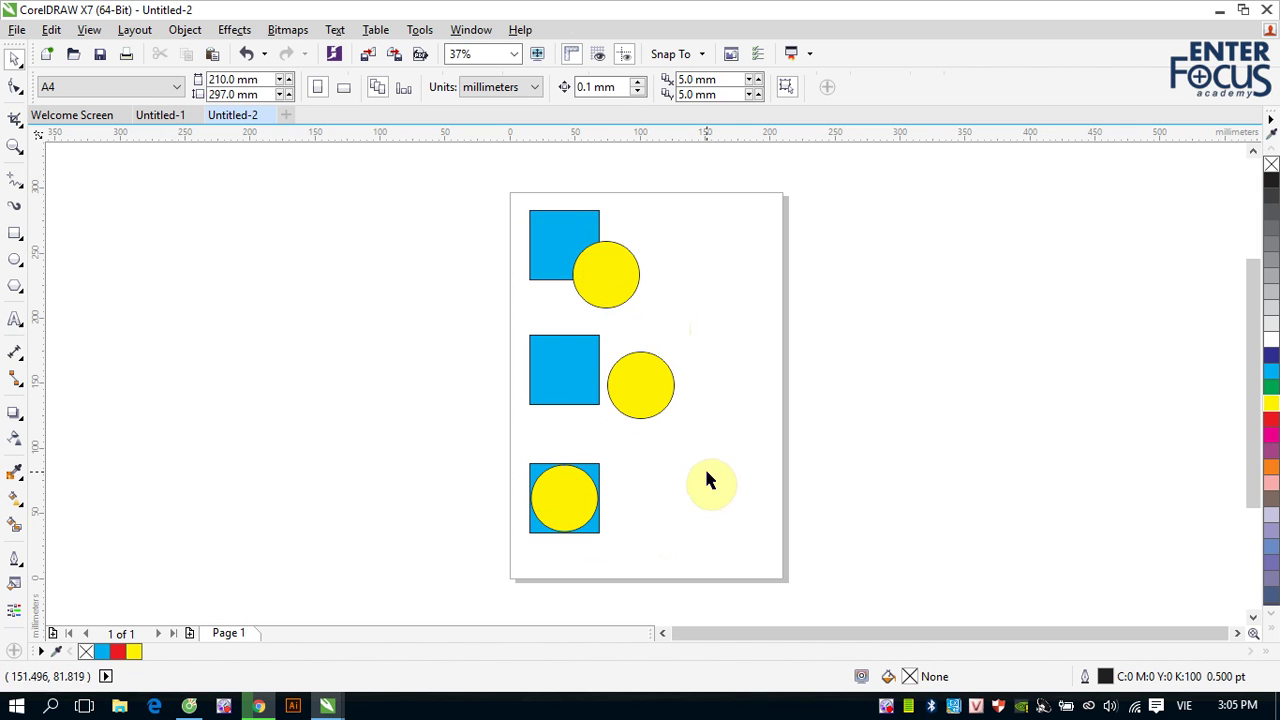
# Step: Examine the bottom circle's placement inside its square up close, and review all three pairs on the whole page
pyautogui.press('z')
pyautogui.moveTo(453, 190); pyautogui.dragTo(797, 609)
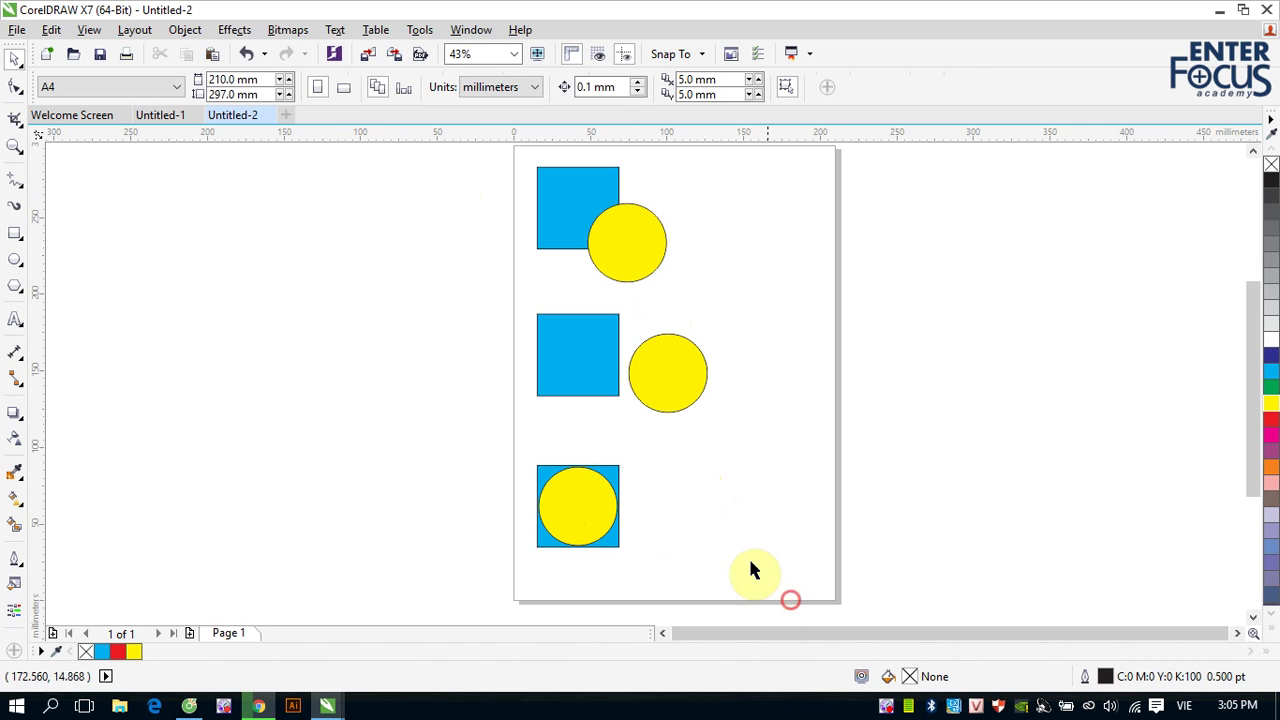
pyautogui.click(703, 489)
pyautogui.click(598, 502)
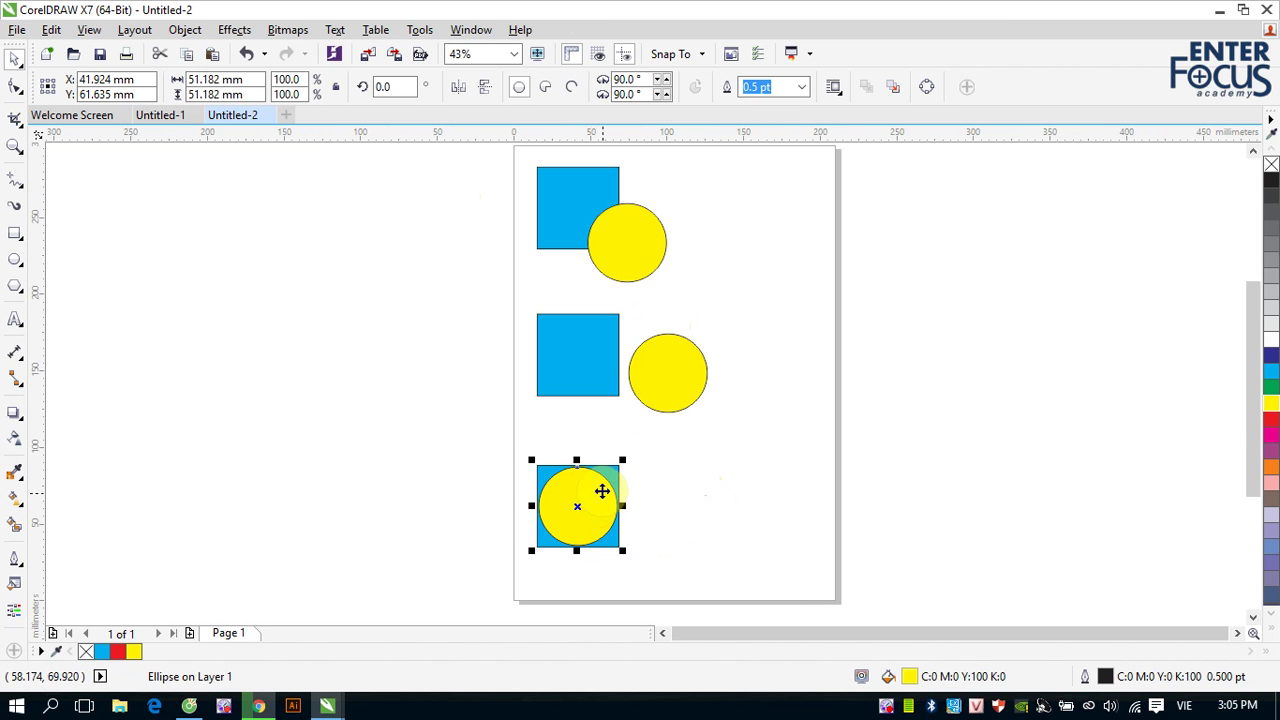
pyautogui.press('z')
pyautogui.moveTo(516, 436); pyautogui.dragTo(652, 565)
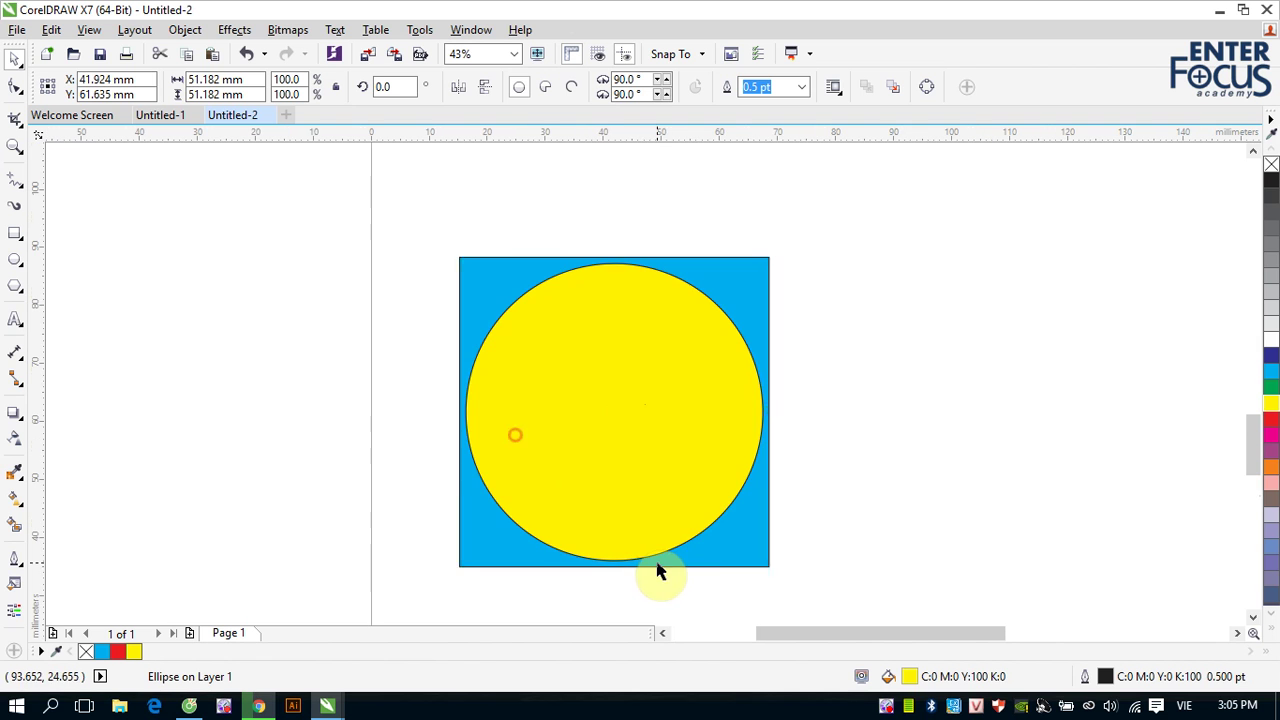
pyautogui.click(900, 440)
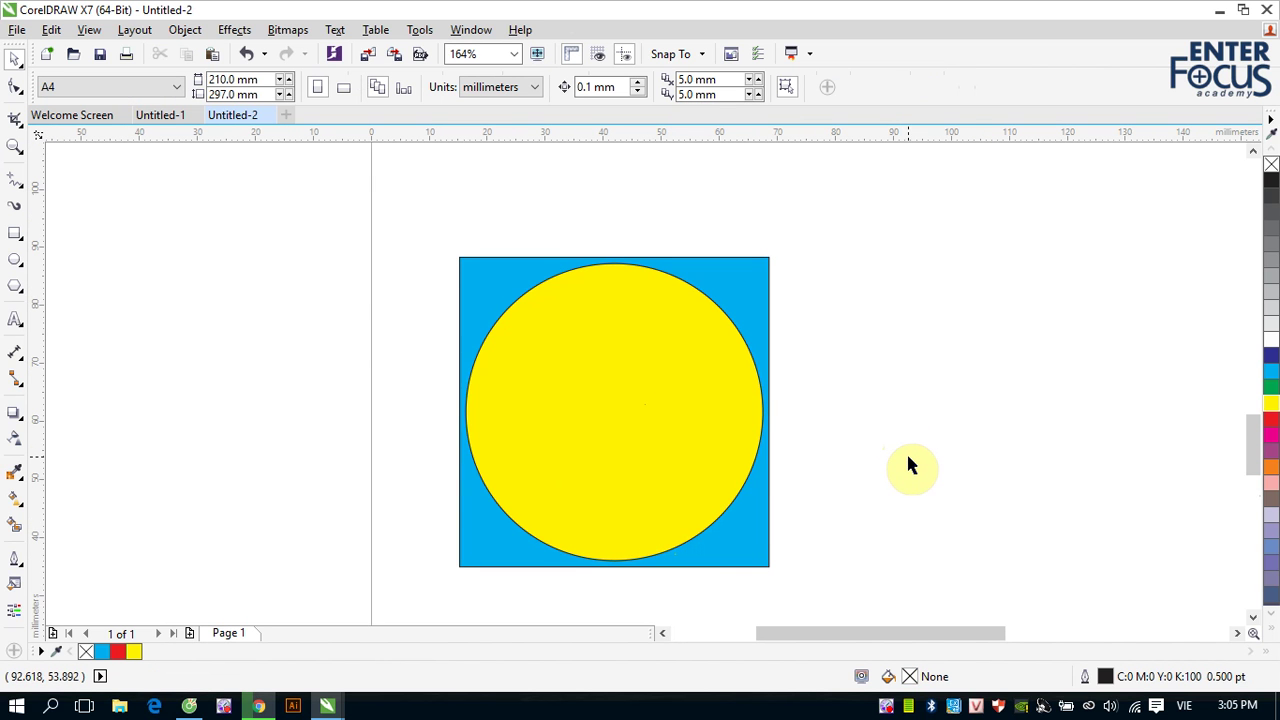
pyautogui.scroll(-4, 908, 462)
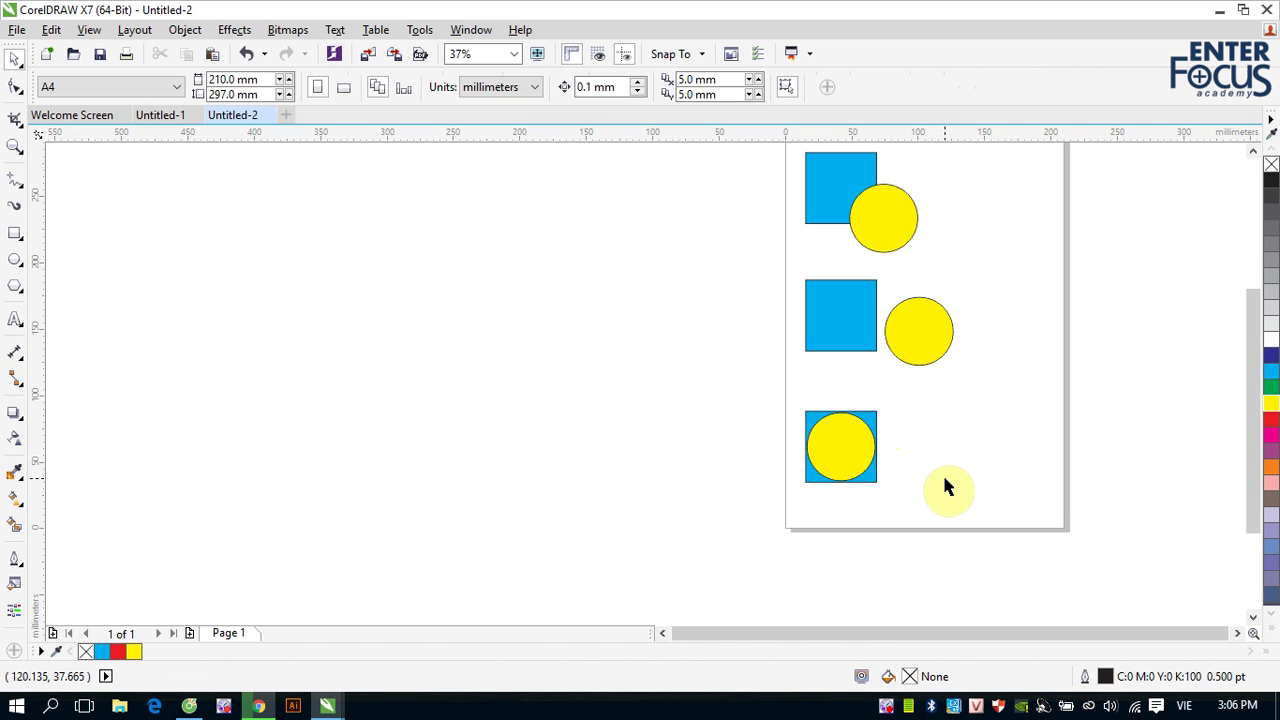
pyautogui.hotkey('shift', 'F4')
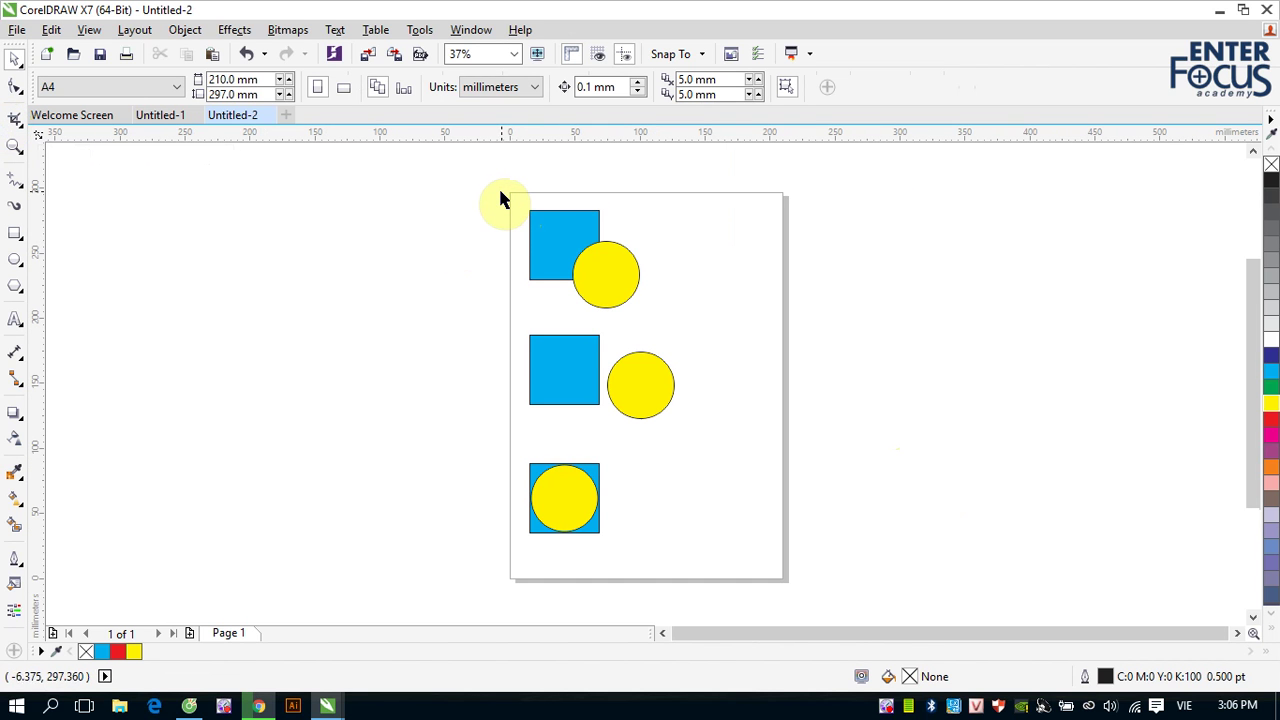
pyautogui.moveTo(498, 186); pyautogui.dragTo(674, 549)
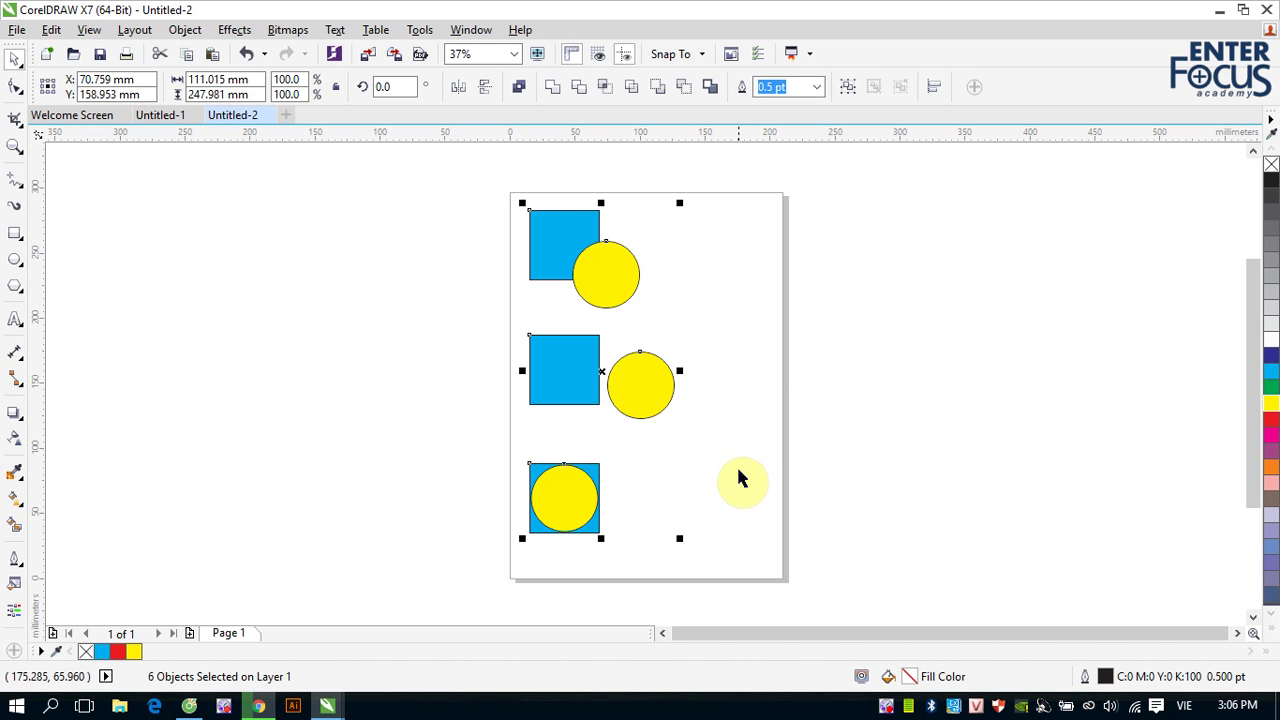
pyautogui.click(876, 350)
# Step: Select the top square and circle and review the Shaping commands available for them
pyautogui.moveTo(511, 191); pyautogui.dragTo(684, 320)
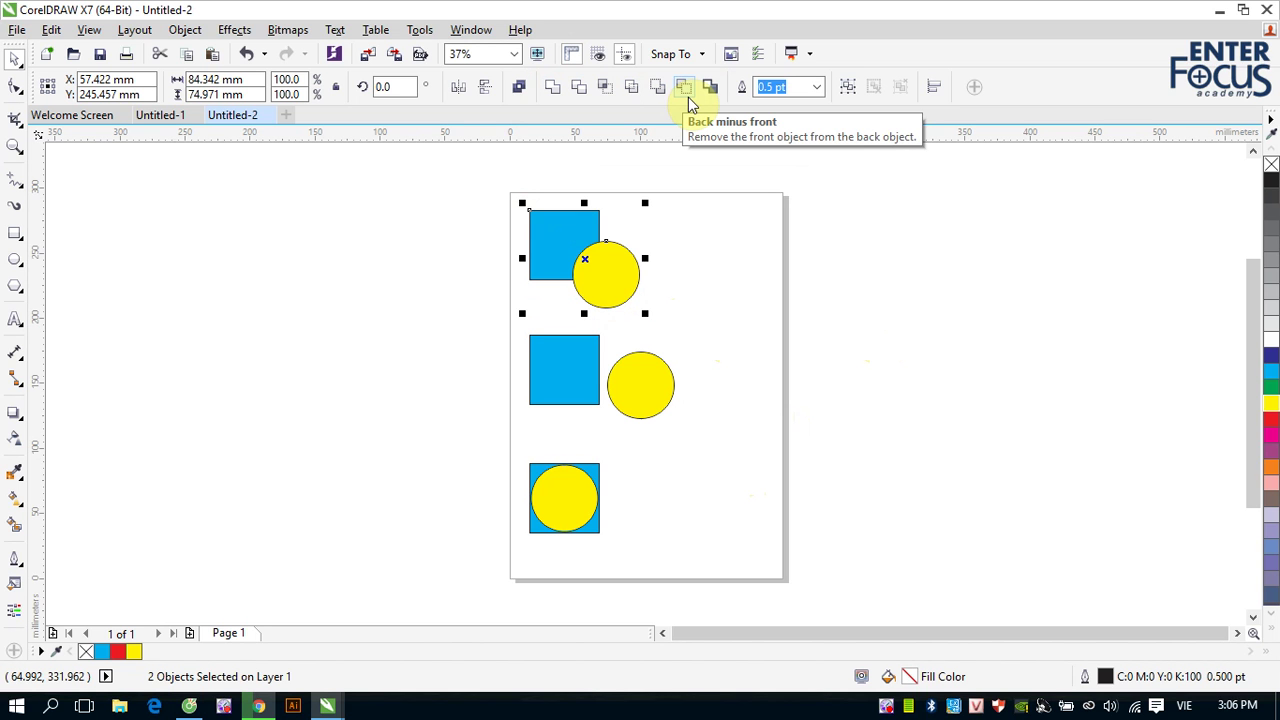
pyautogui.click(186, 30)
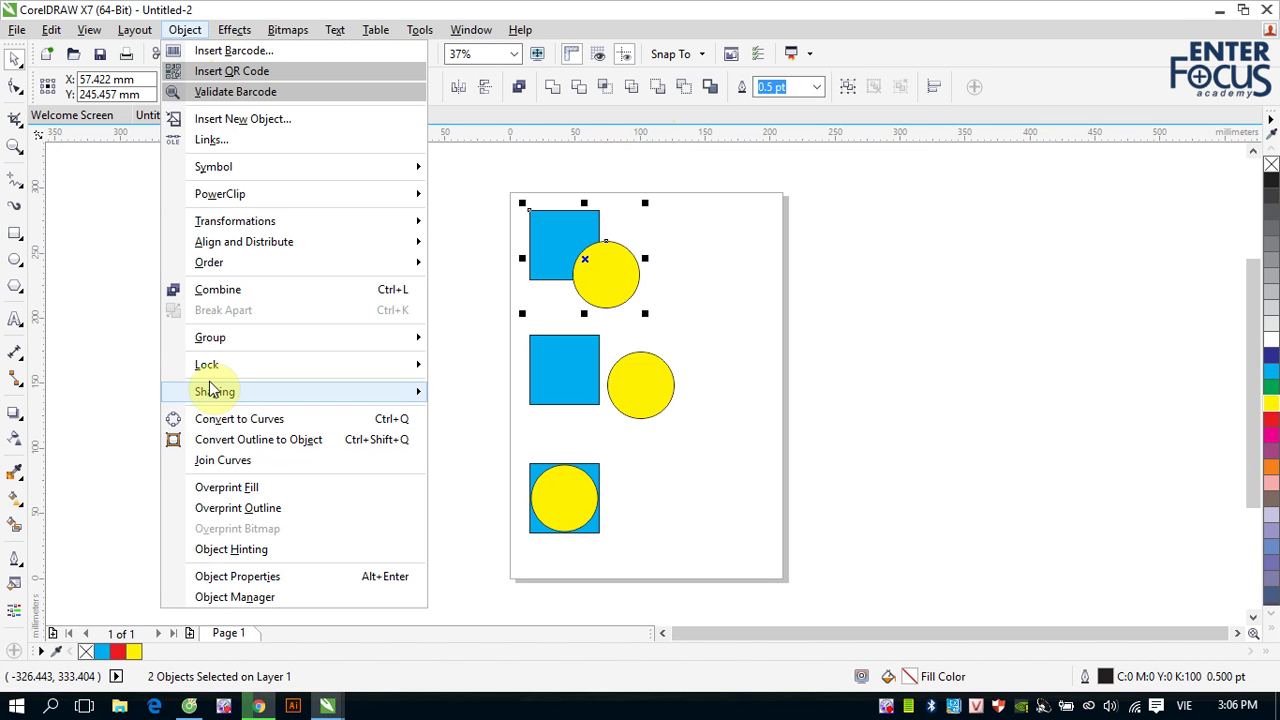
pyautogui.moveTo(213, 396)
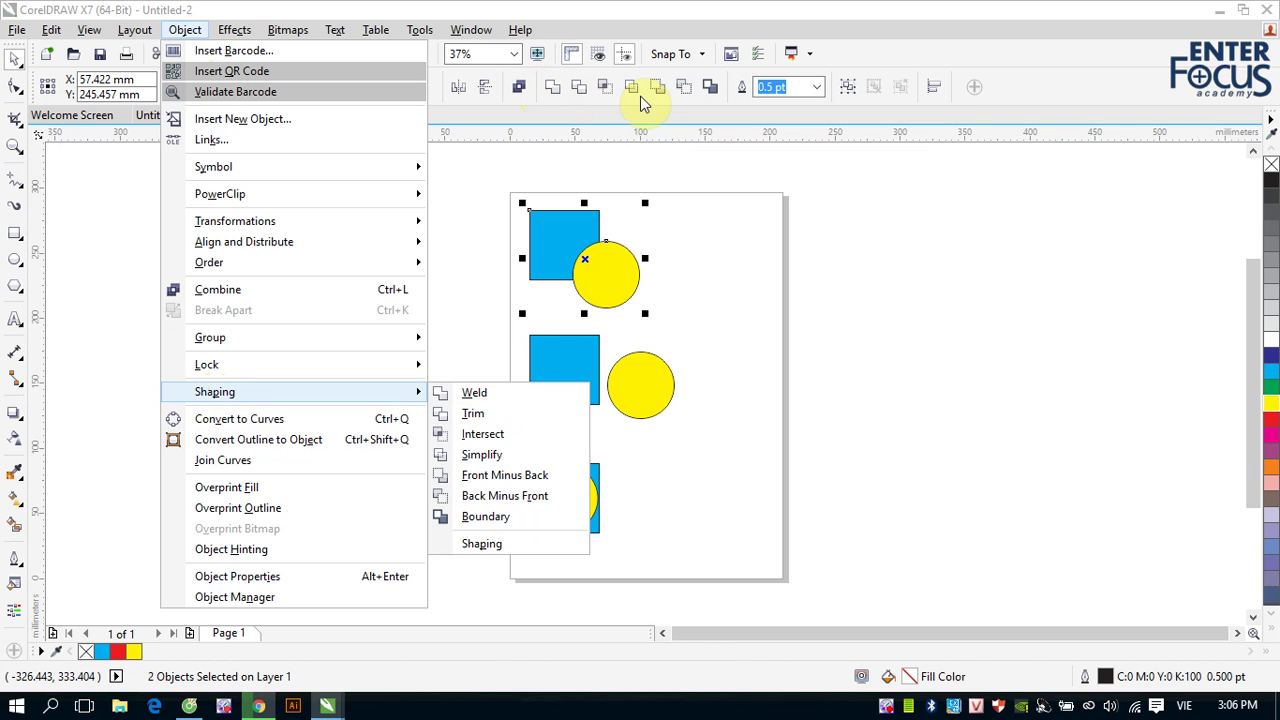
pyautogui.click(951, 56)
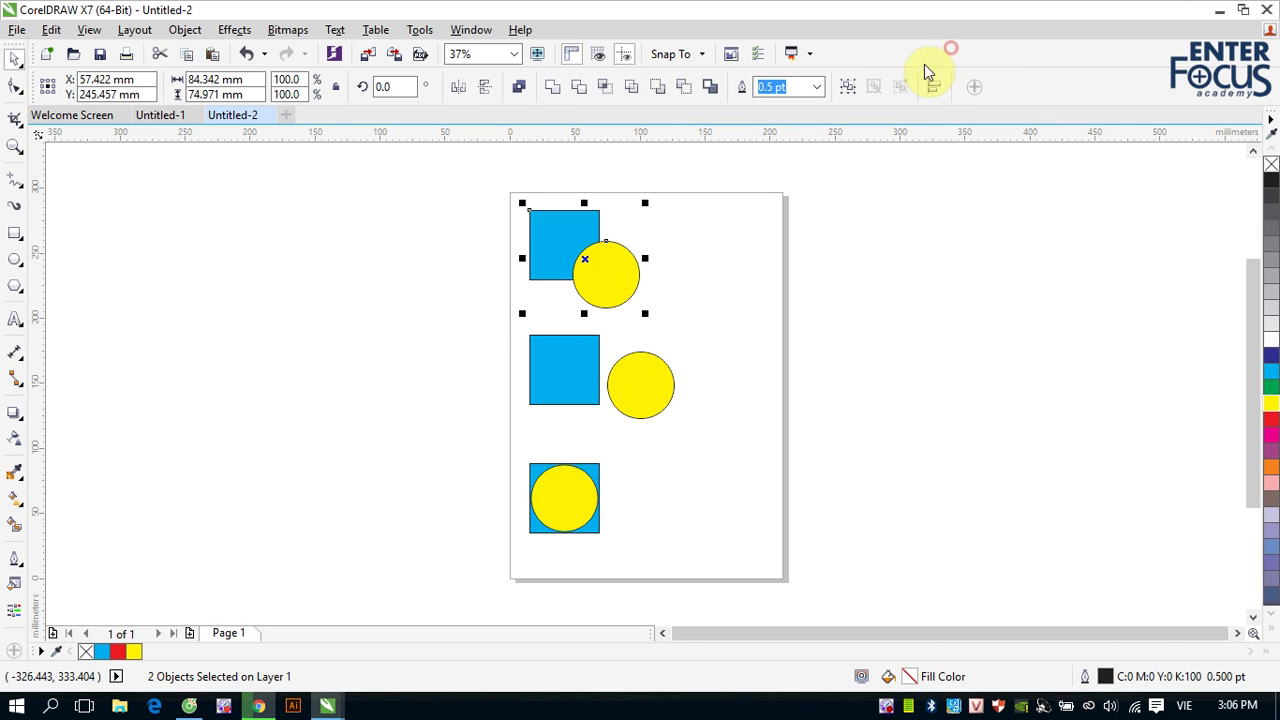
pyautogui.click(600, 88)
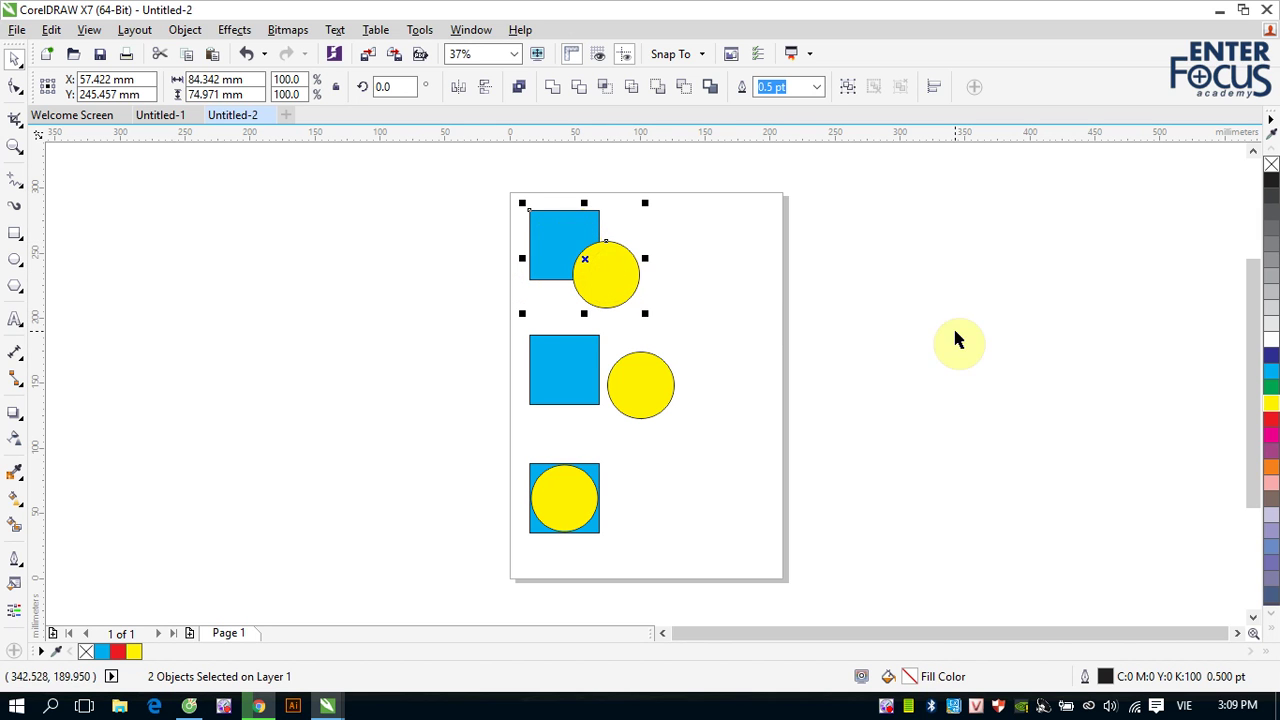
# Step: Try welding the top square and circle into one shape, and undo the weld
pyautogui.click(552, 89)
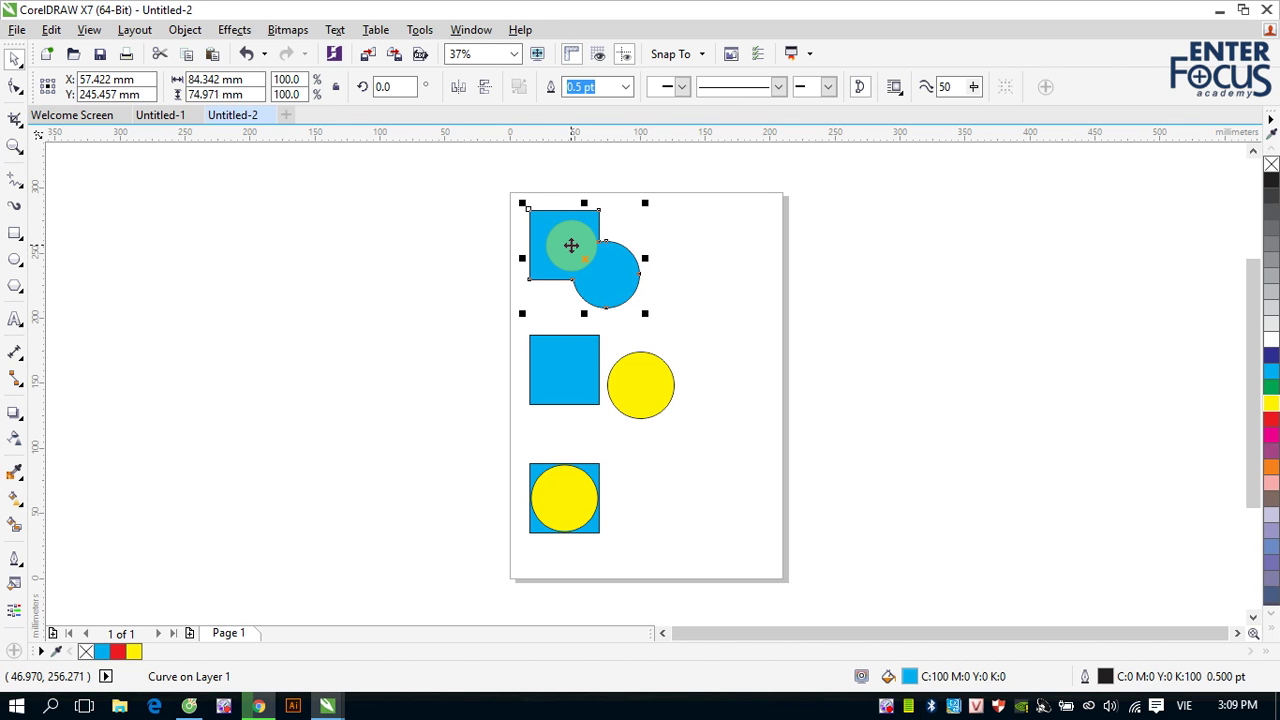
pyautogui.hotkey('ctrl', 'z')
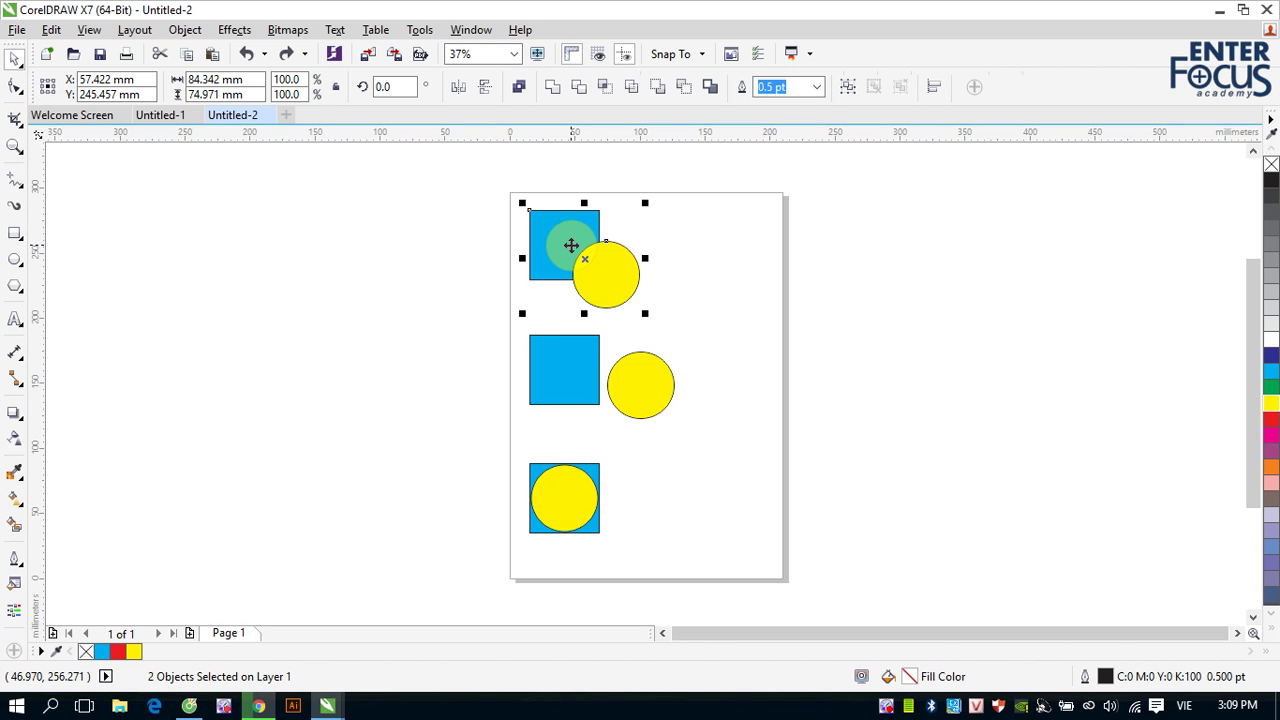
pyautogui.click(737, 251)
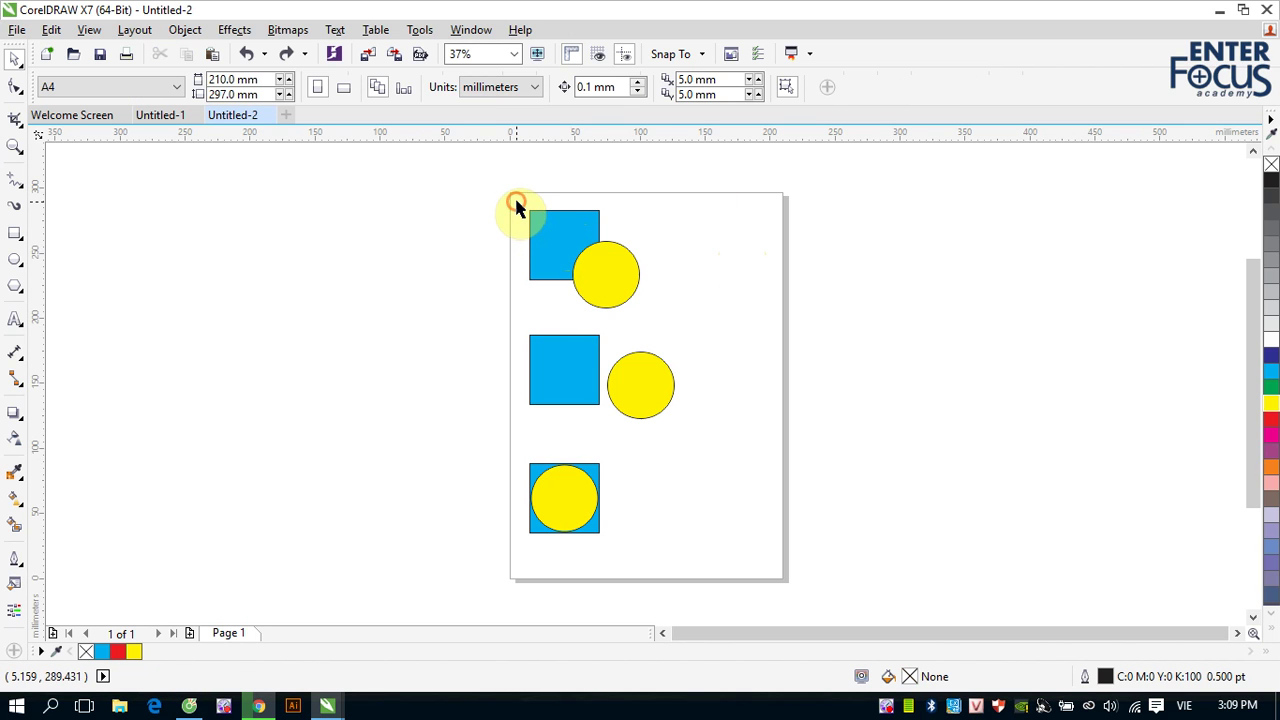
# Step: Weld the top overlapping pair, selecting the square first and the circle last
pyautogui.moveTo(516, 203); pyautogui.dragTo(650, 323)
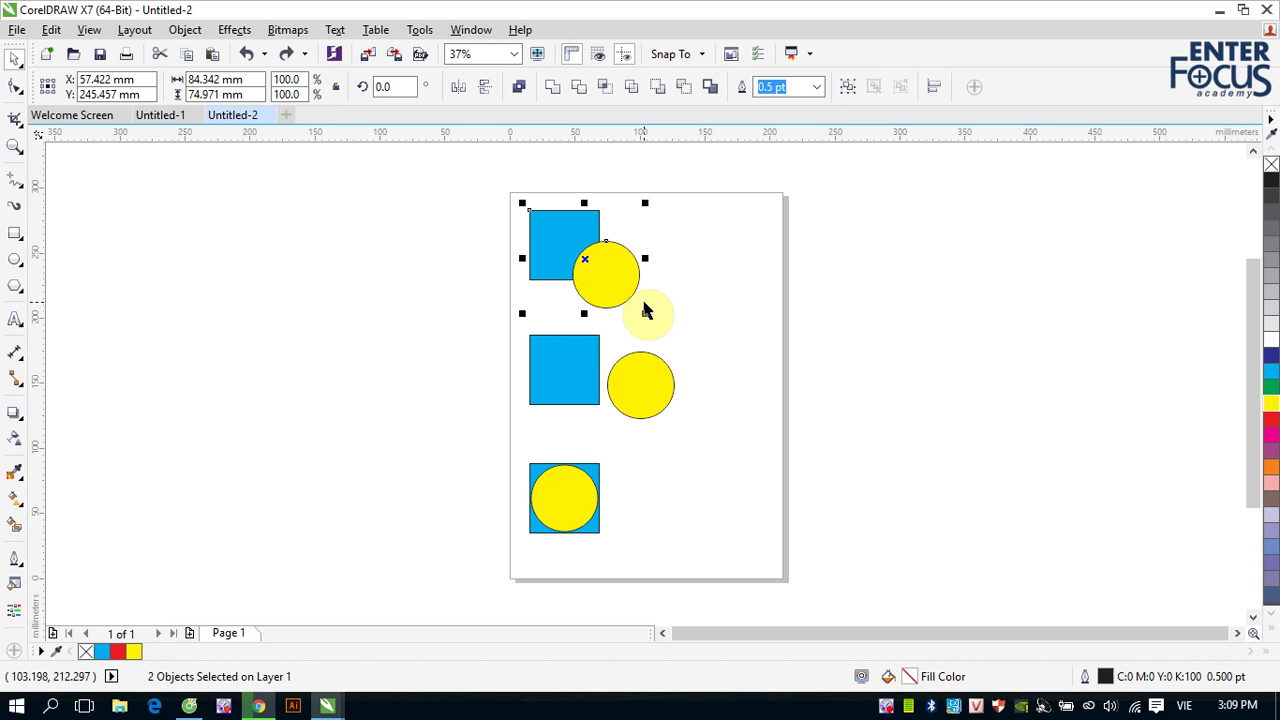
pyautogui.click(560, 257)
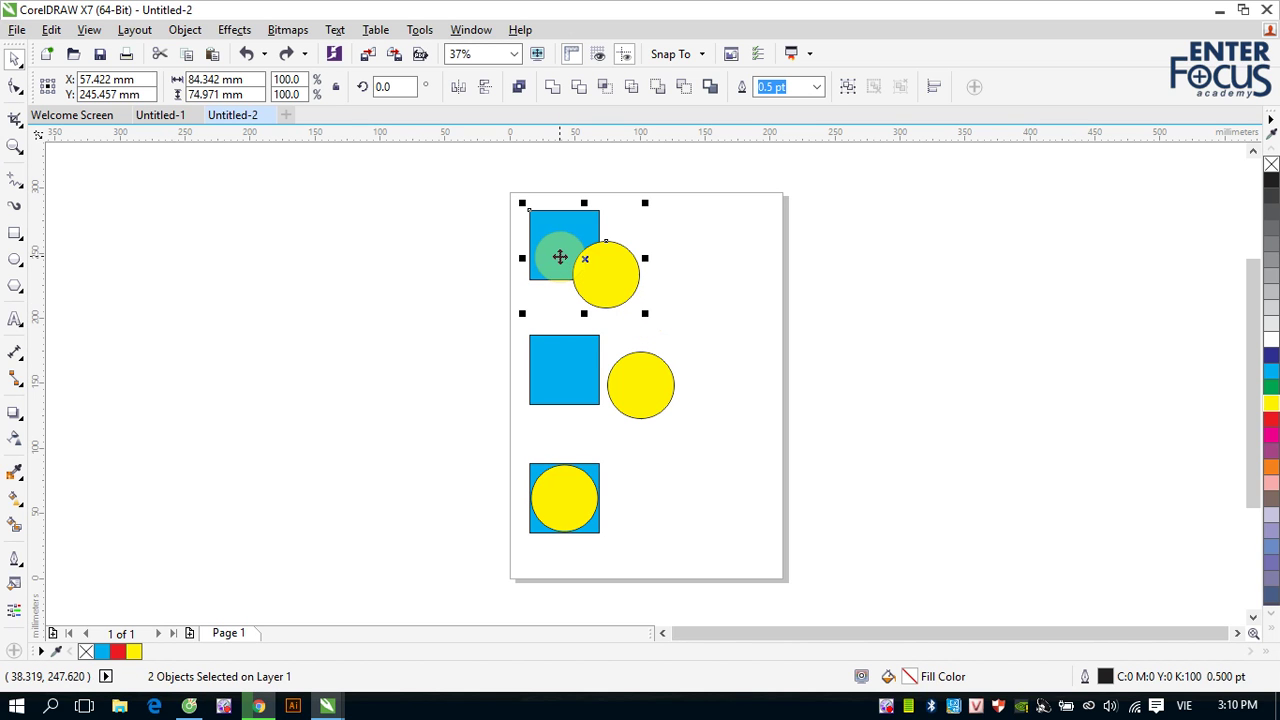
pyautogui.click(694, 294)
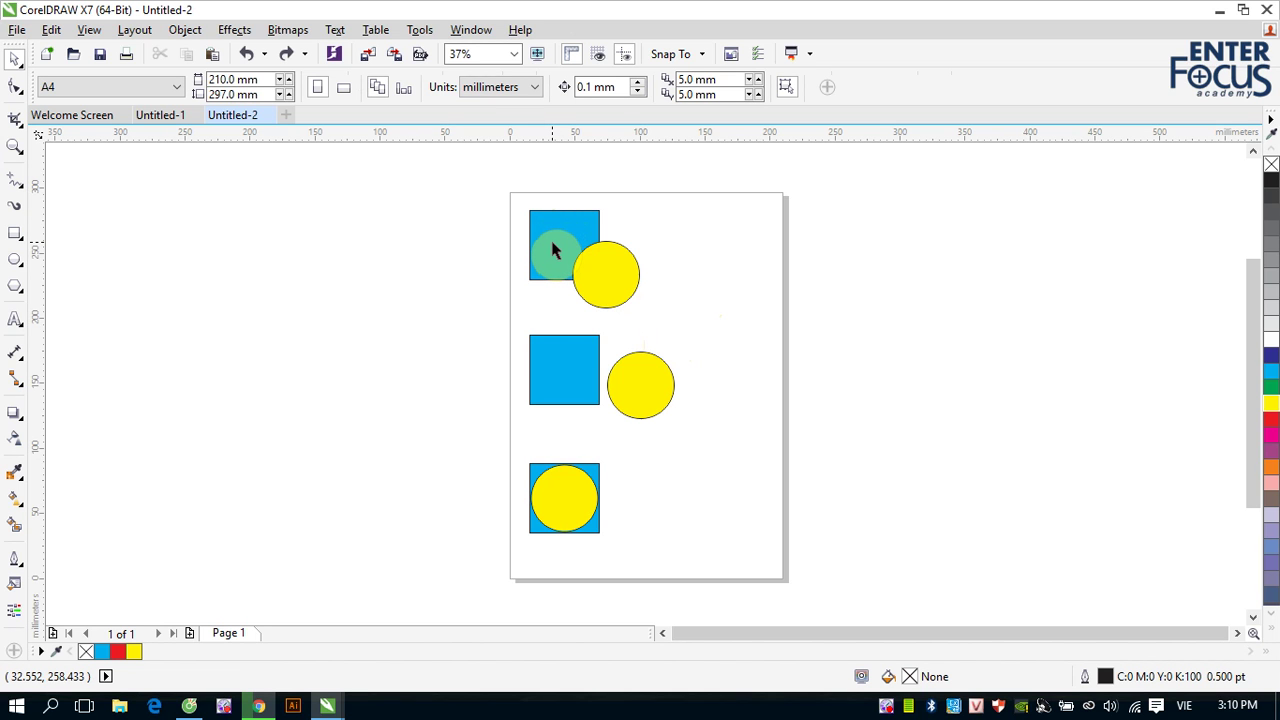
pyautogui.click(553, 248)
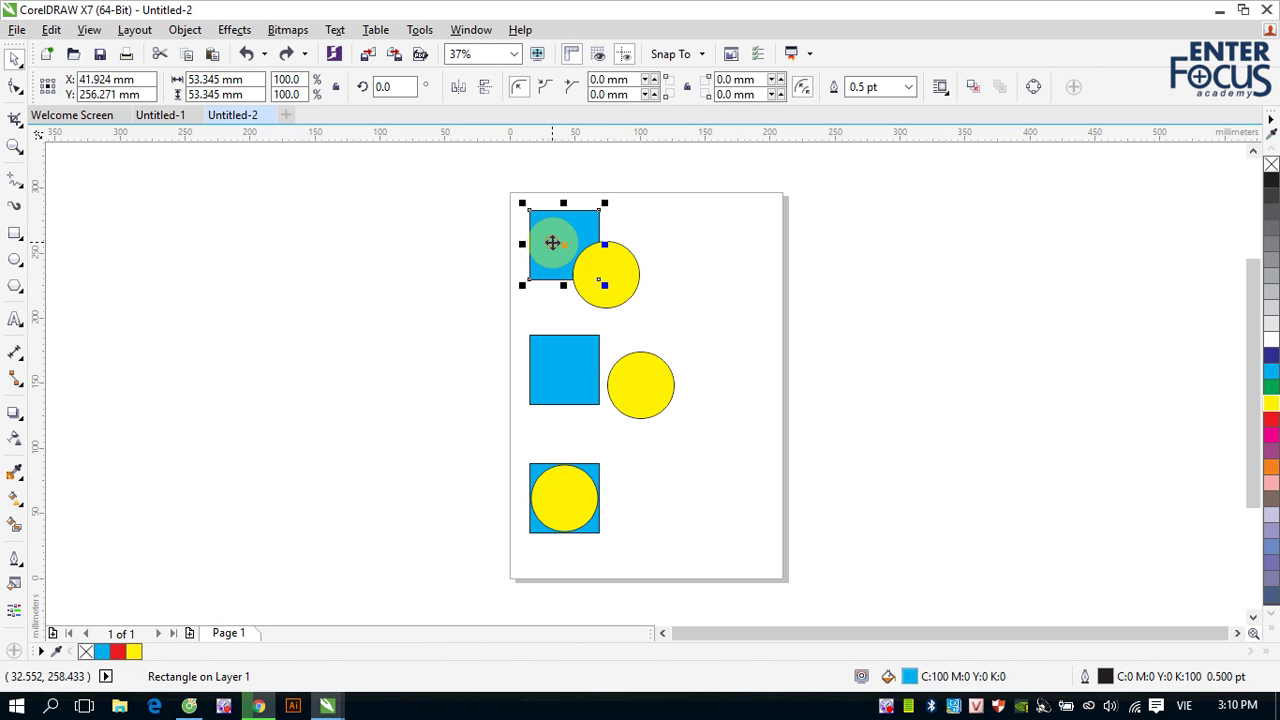
pyautogui.keyDown('shift'); pyautogui.click(618, 273); pyautogui.keyUp('shift')
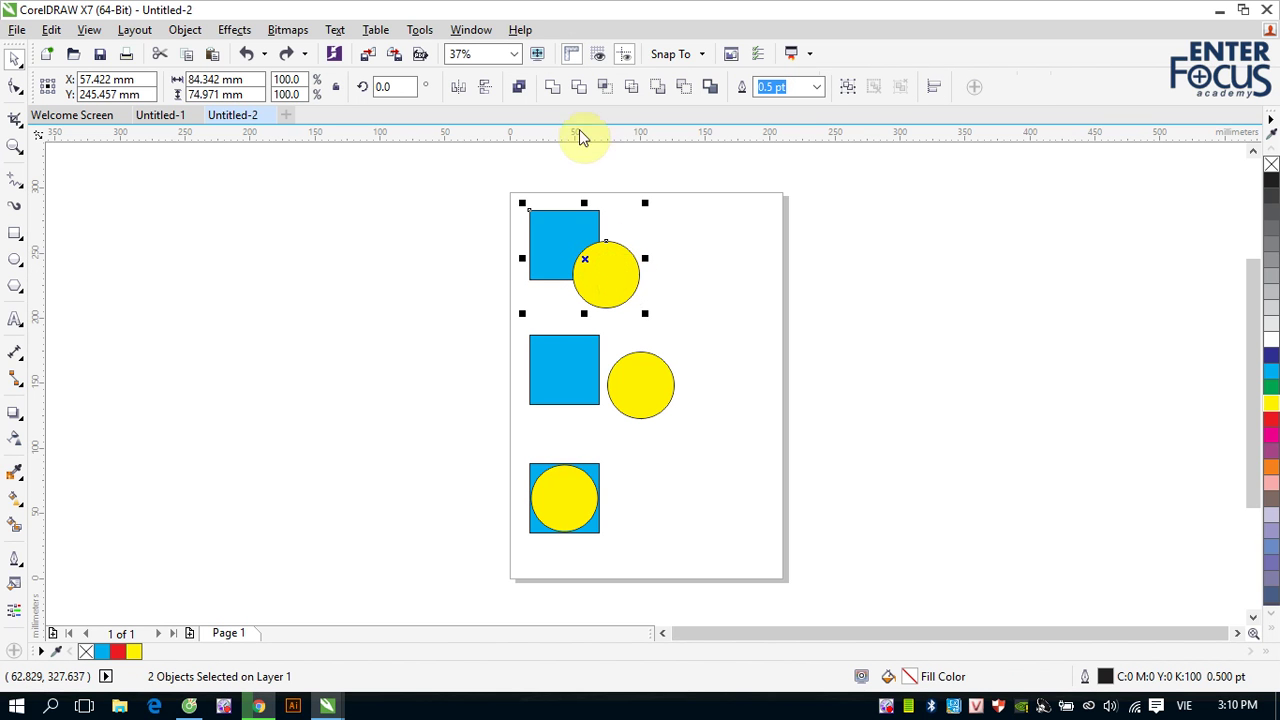
pyautogui.click(557, 90)
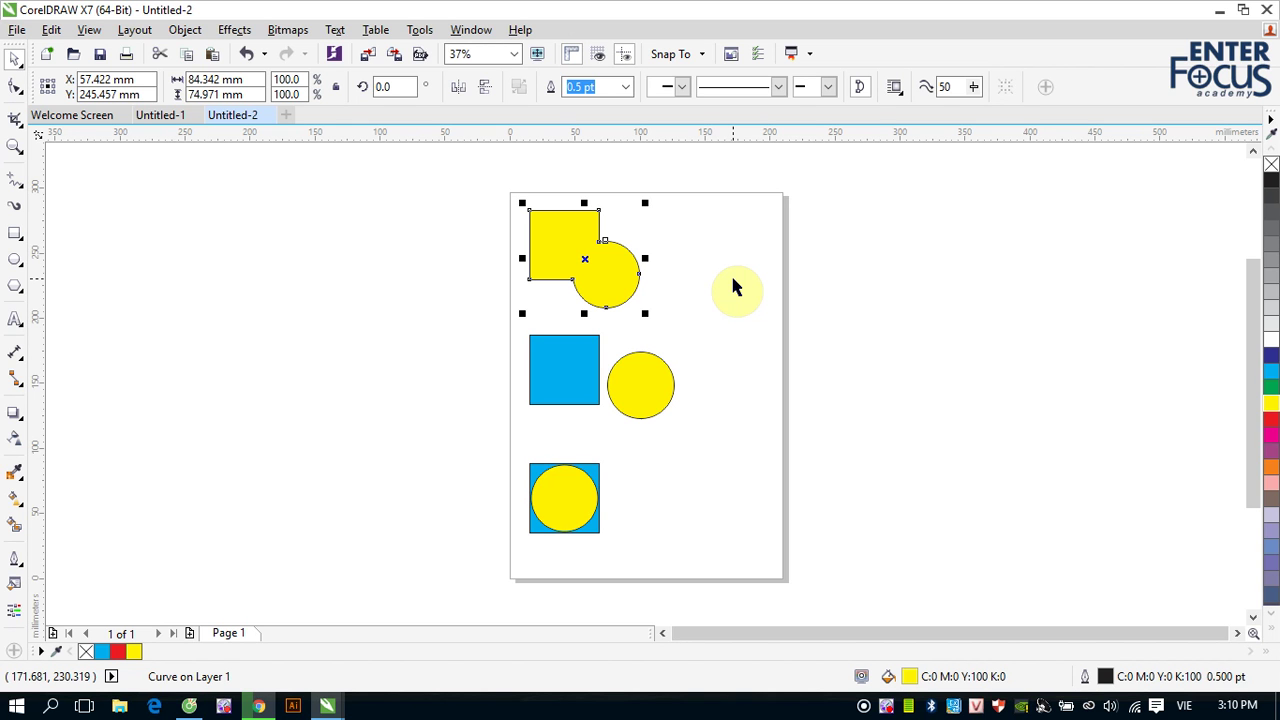
pyautogui.click(714, 304)
# Step: Weld the separate middle square and circle after selecting them together, and check the welded result as one selected object
pyautogui.moveTo(509, 317); pyautogui.dragTo(701, 434)
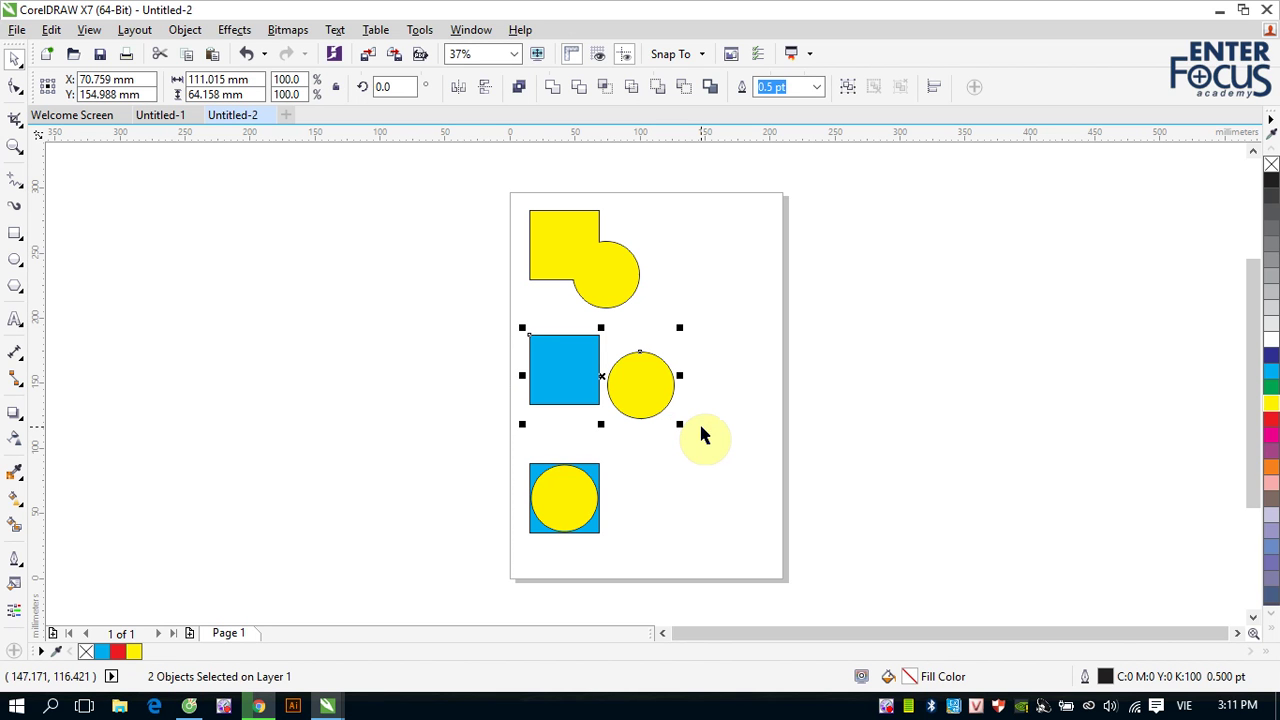
pyautogui.click(552, 87)
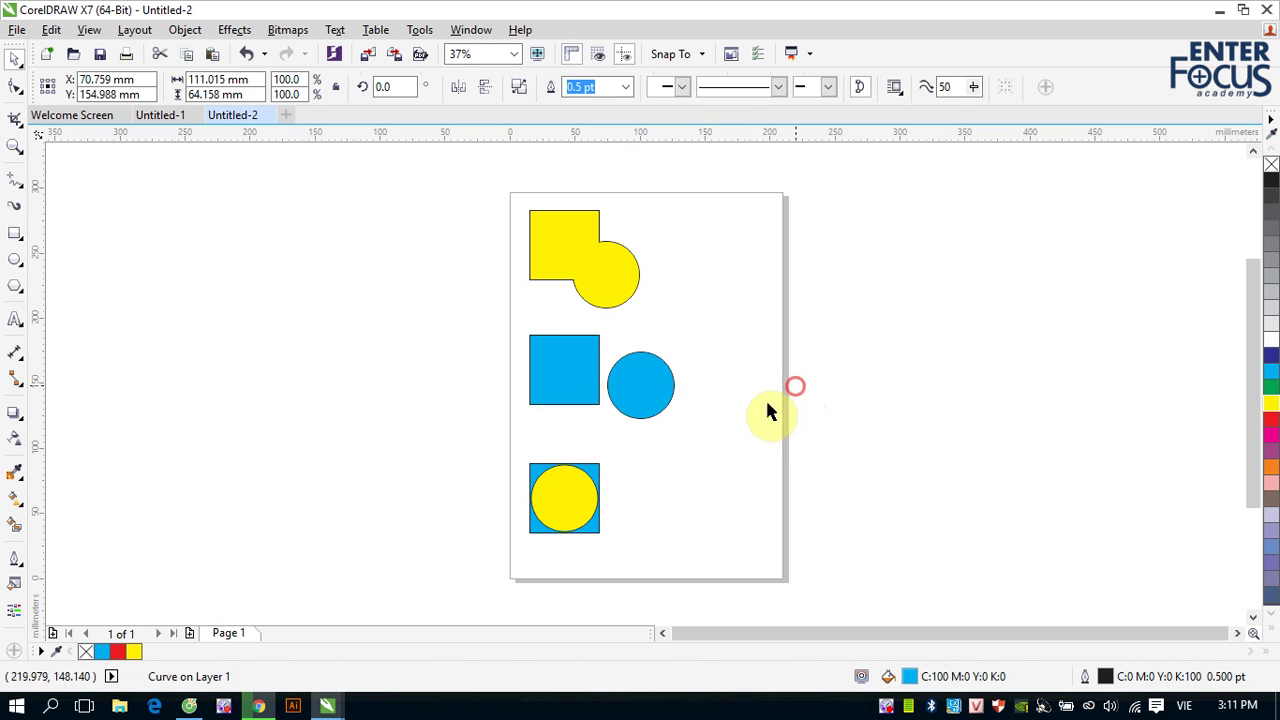
pyautogui.click(767, 405)
pyautogui.click(574, 386)
pyautogui.keyDown('shift'); pyautogui.click(651, 389); pyautogui.keyUp('shift')
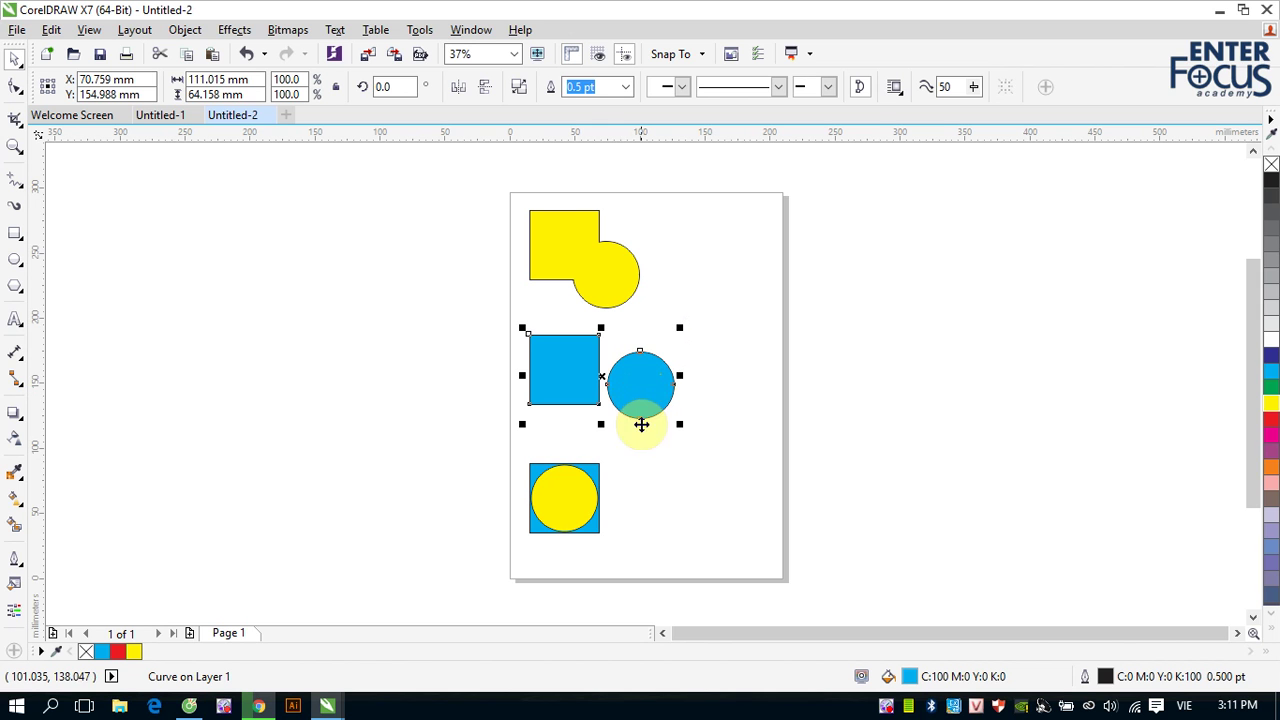
# Step: Select the bottom square and its nested circle together and weld them
pyautogui.click(677, 537)
pyautogui.moveTo(518, 452); pyautogui.dragTo(614, 542)
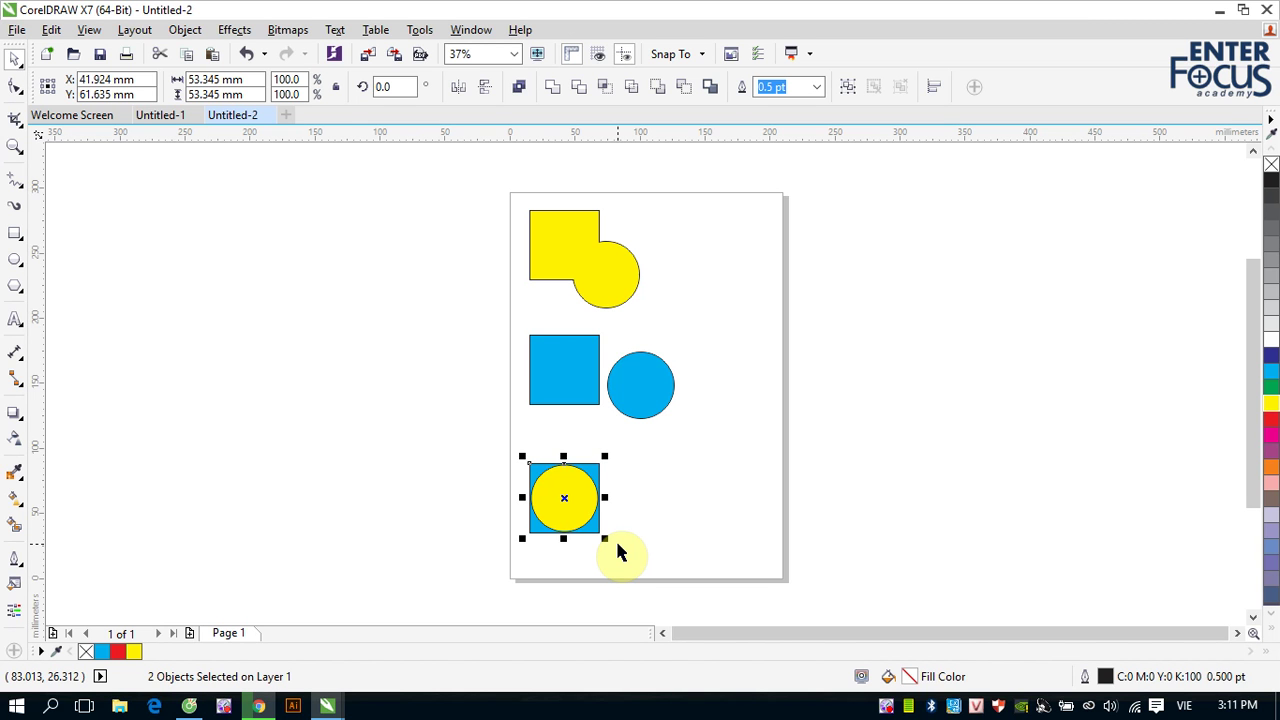
pyautogui.click(553, 88)
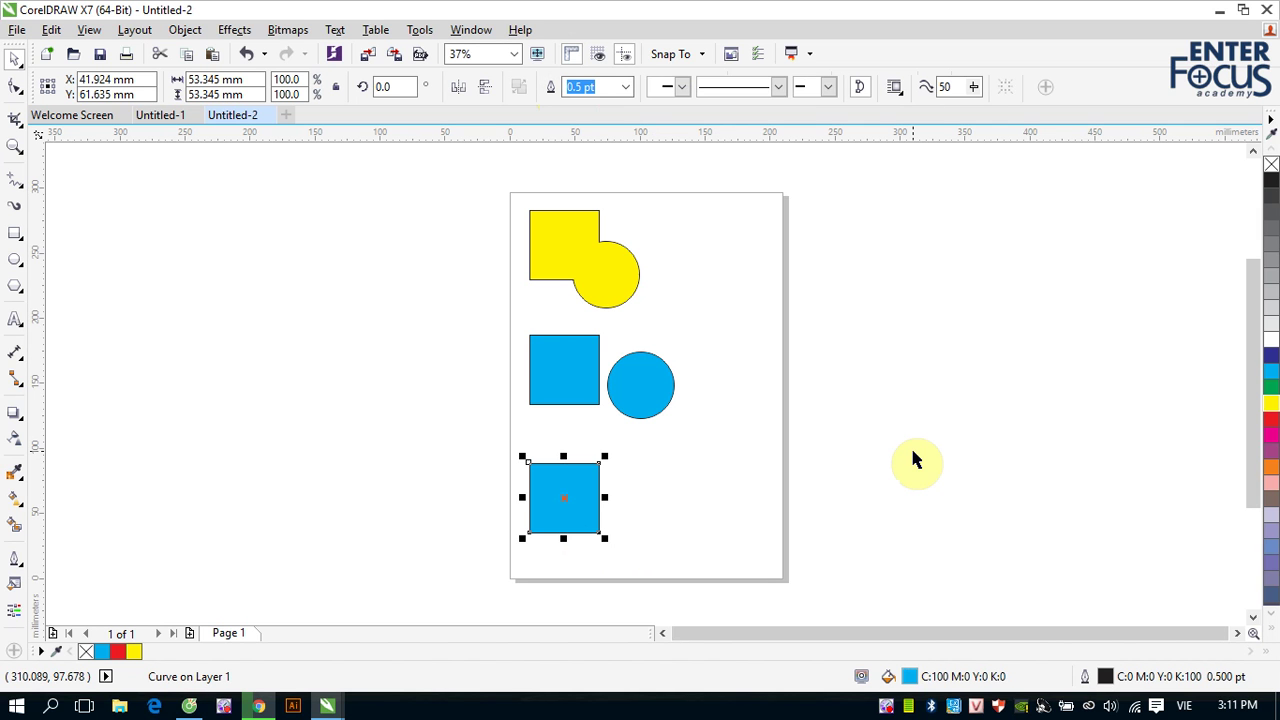
# Step: Clear all the welded shapes from the page and bring back the original three square-and-circle pairs
pyautogui.moveTo(502, 189); pyautogui.dragTo(705, 567)
pyautogui.press('Delete')
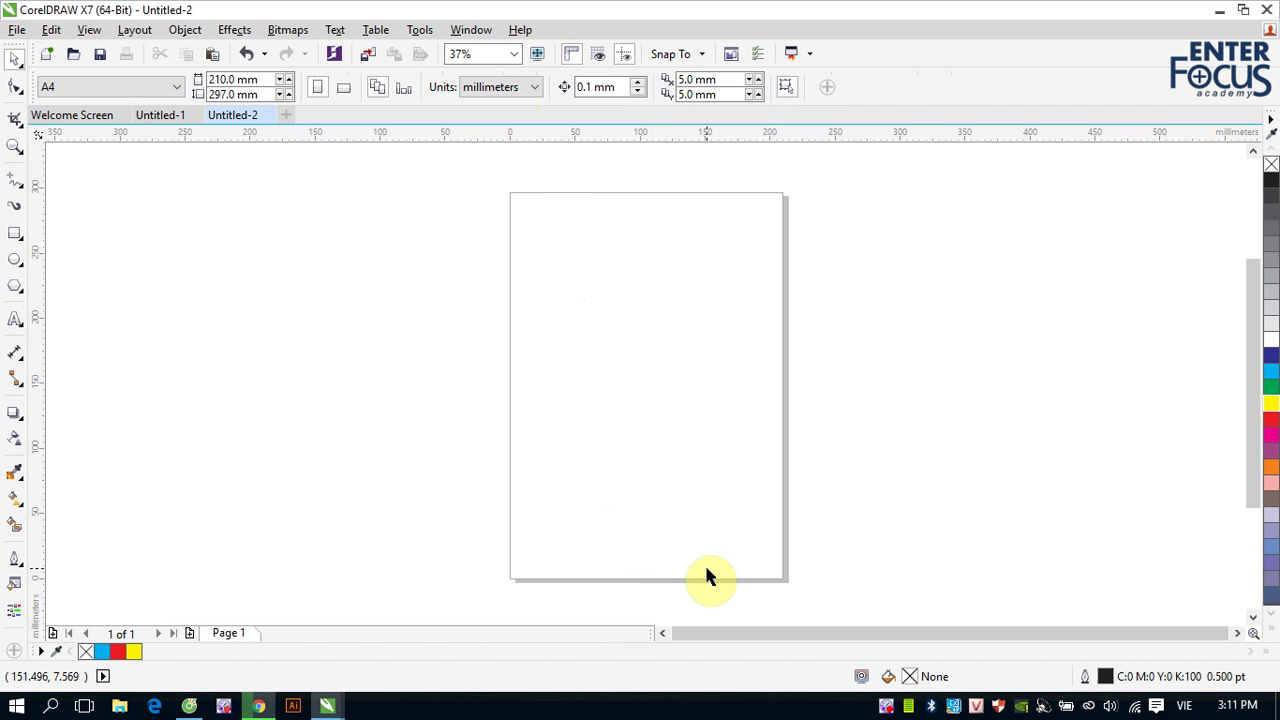
pyautogui.hotkey('ctrl', 'z')
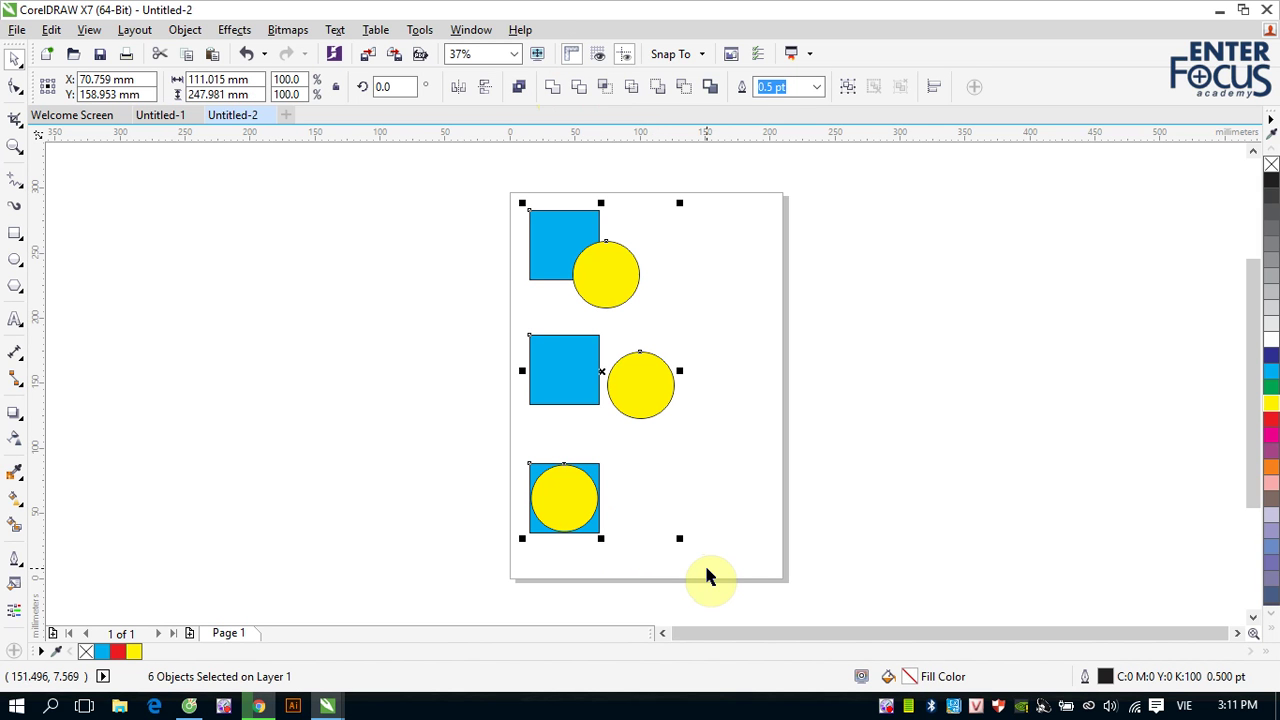
pyautogui.click(754, 340)
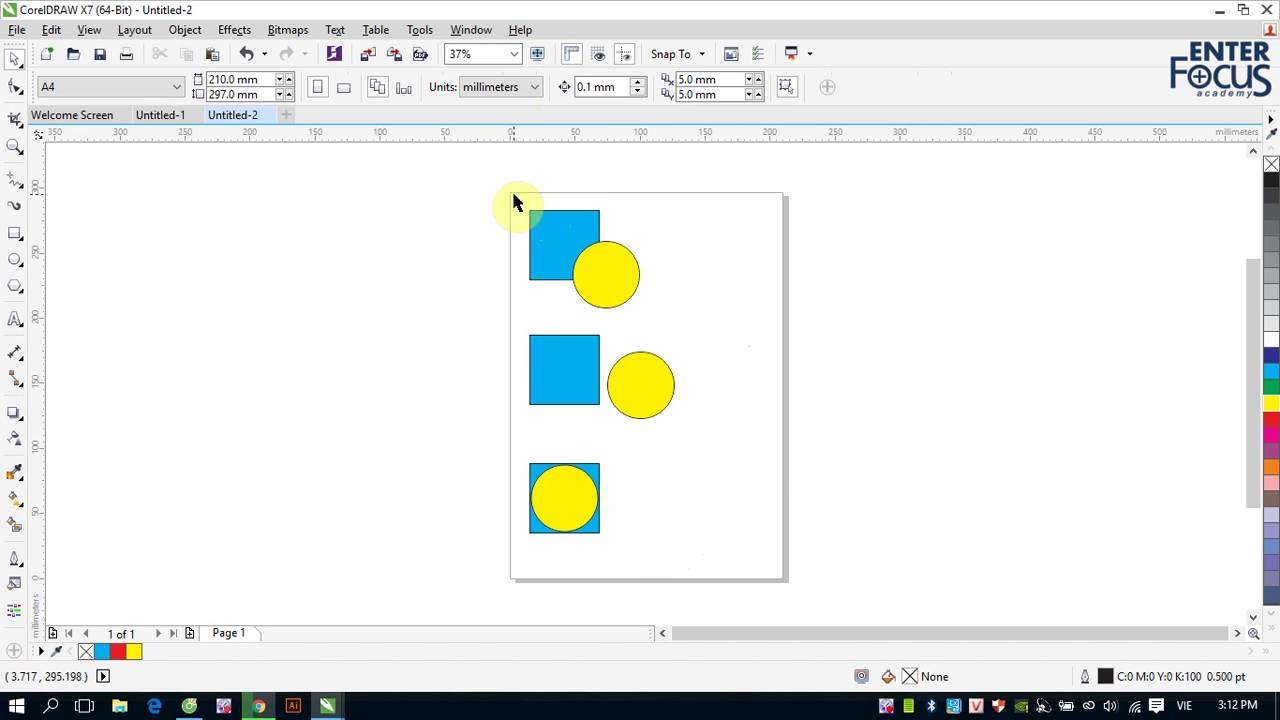
# Step: Try trimming the top square with its overlapping circle, move the circle aside to inspect the cut, and undo both
pyautogui.moveTo(513, 194); pyautogui.dragTo(658, 310)
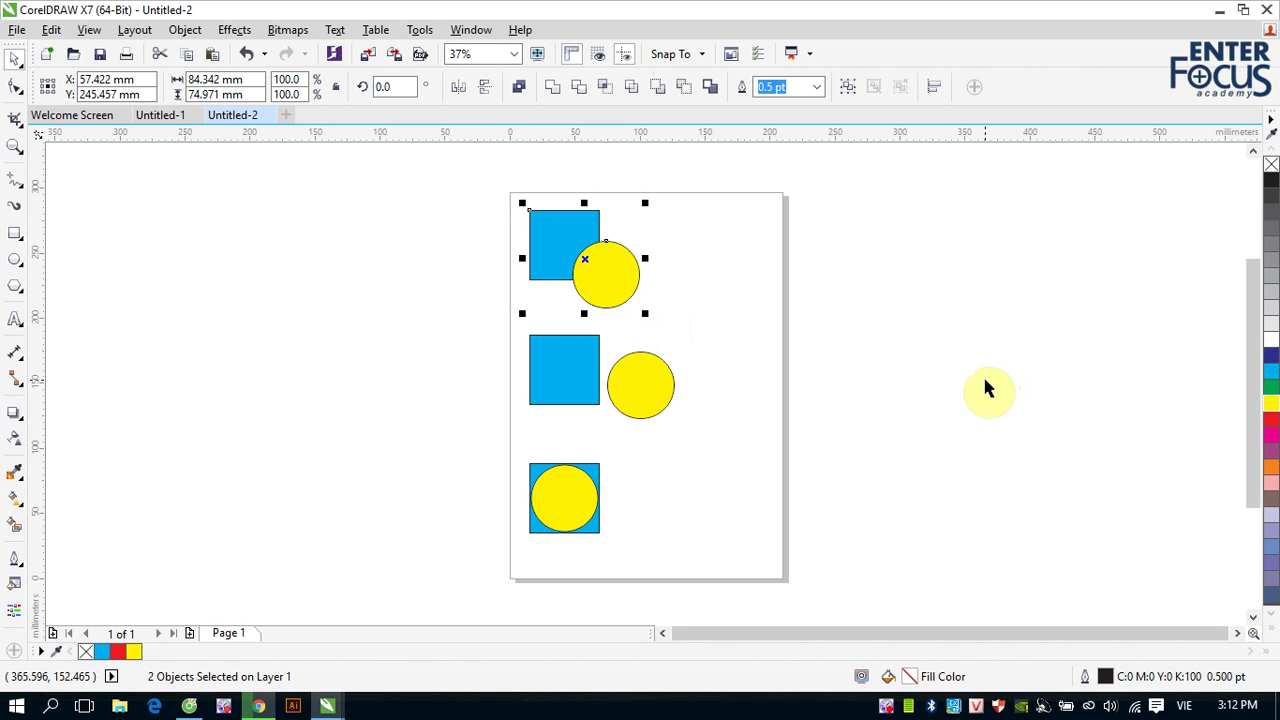
pyautogui.click(580, 90)
pyautogui.click(752, 297)
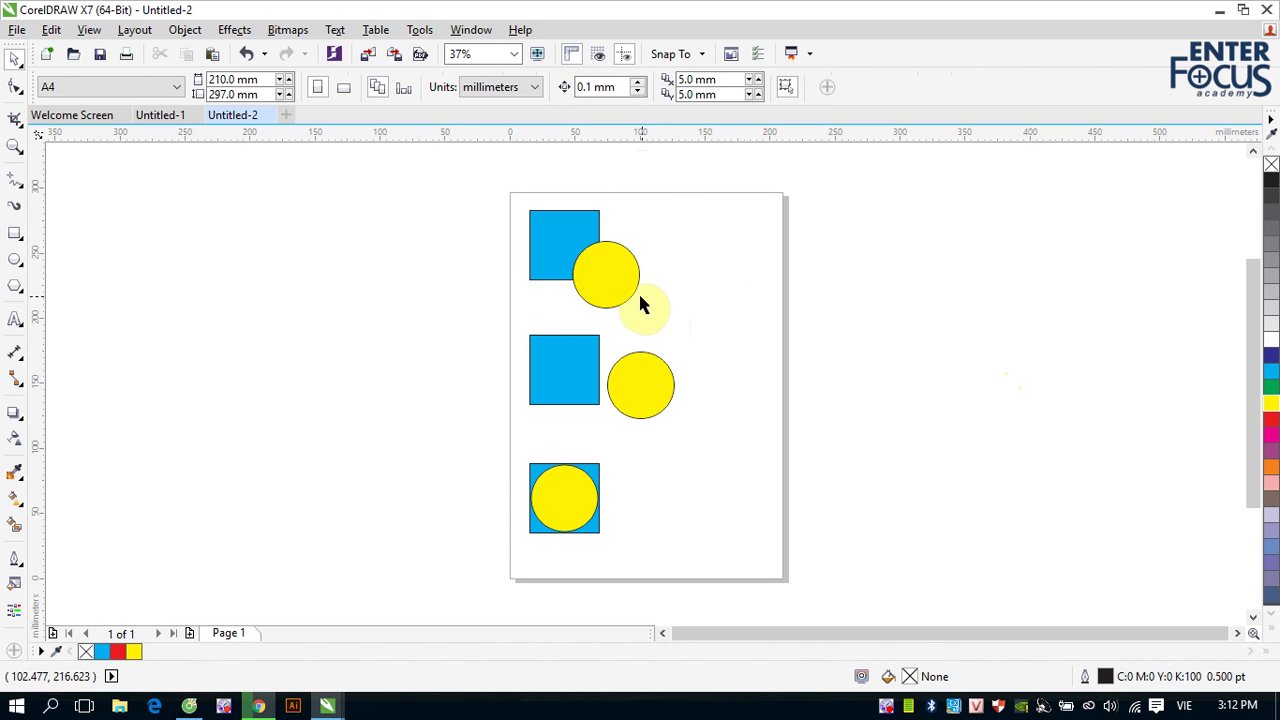
pyautogui.moveTo(610, 292); pyautogui.dragTo(645, 303)
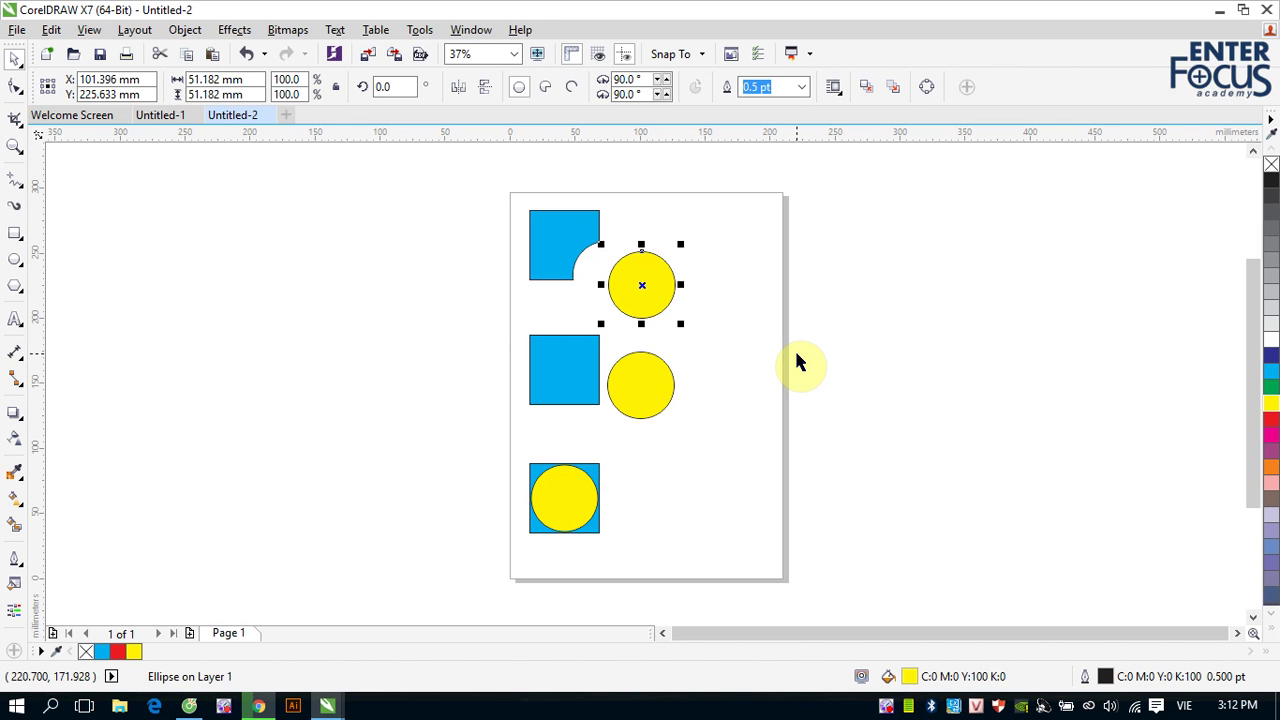
pyautogui.hotkey('ctrl', 'z')
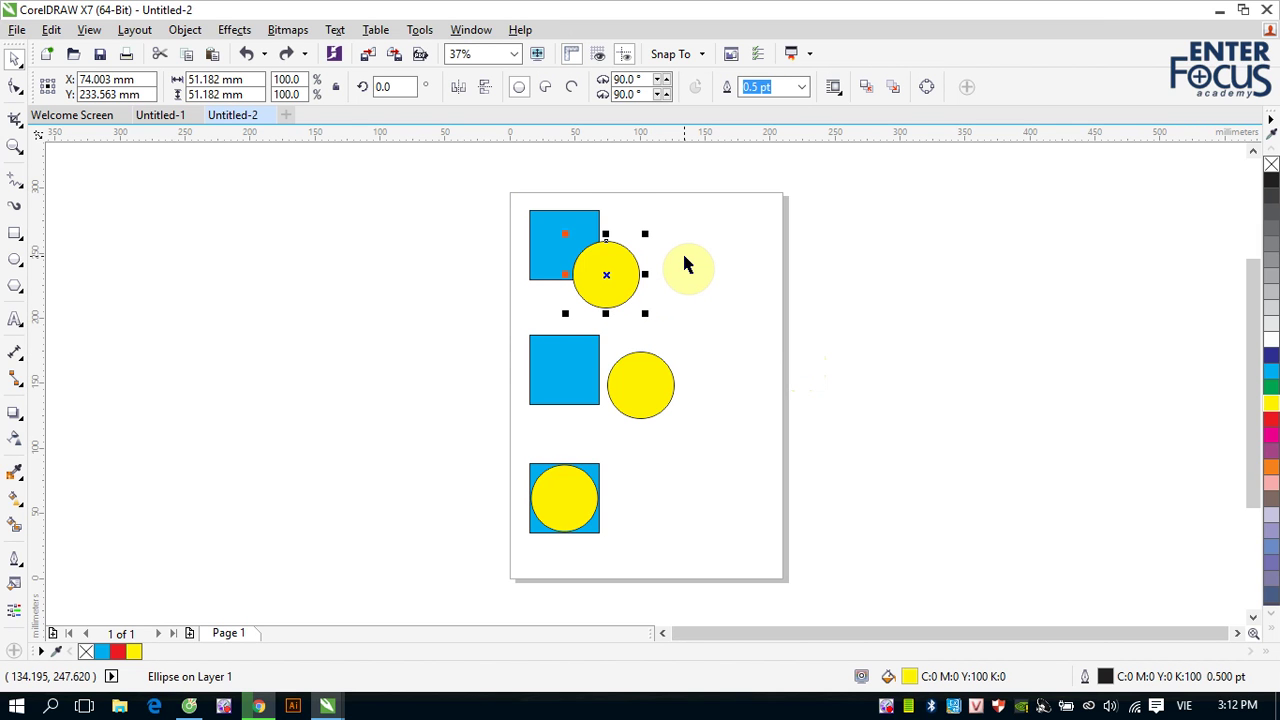
pyautogui.click(746, 316)
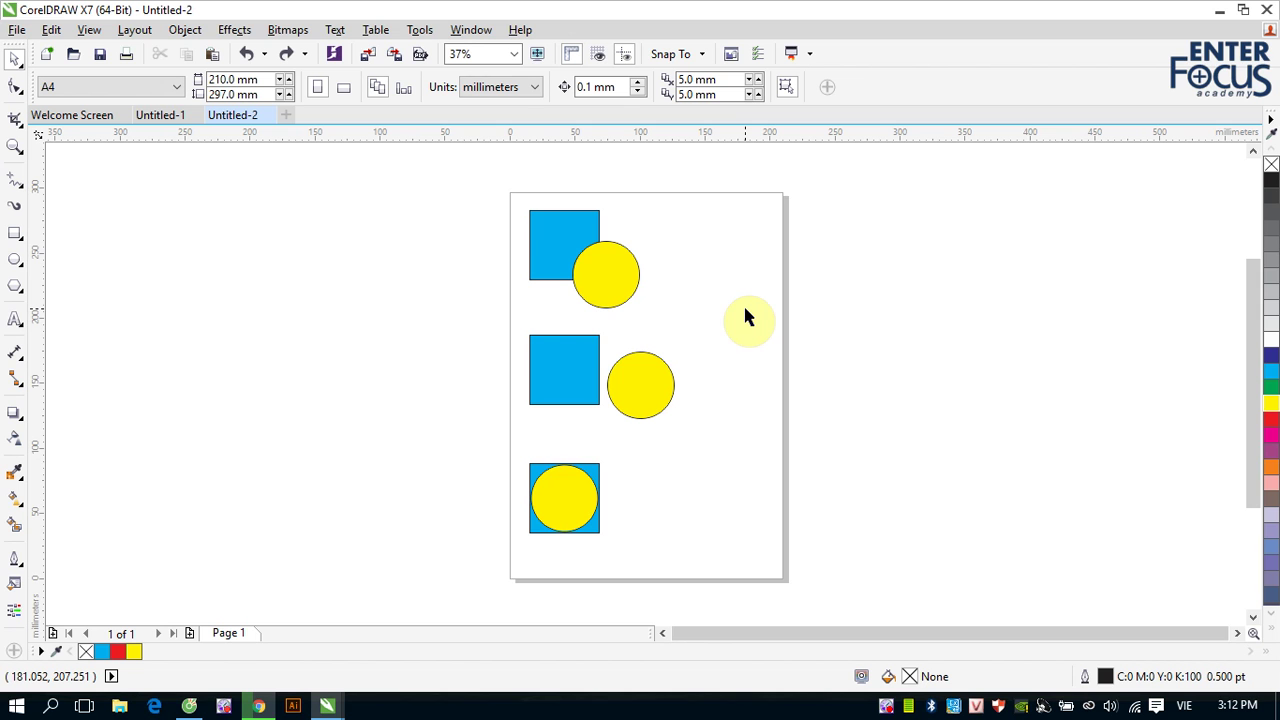
pyautogui.hotkey('ctrl', 'z')
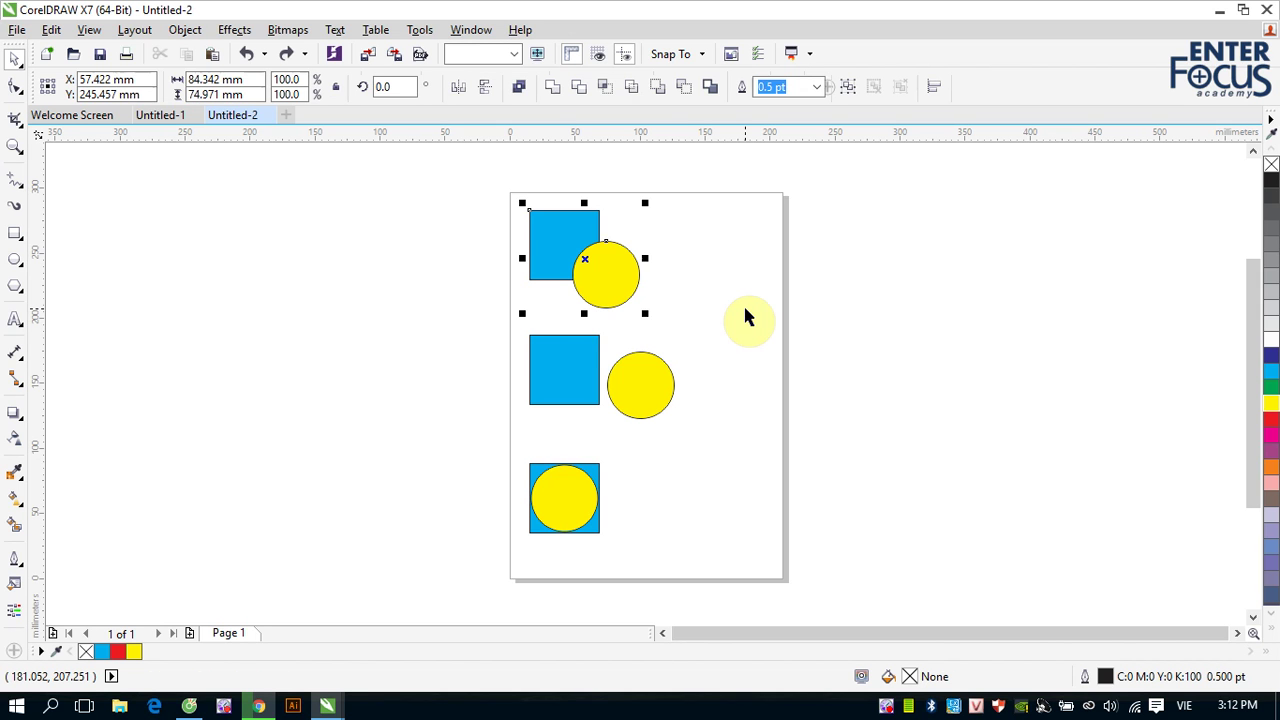
pyautogui.hotkey('ctrl', 'z')
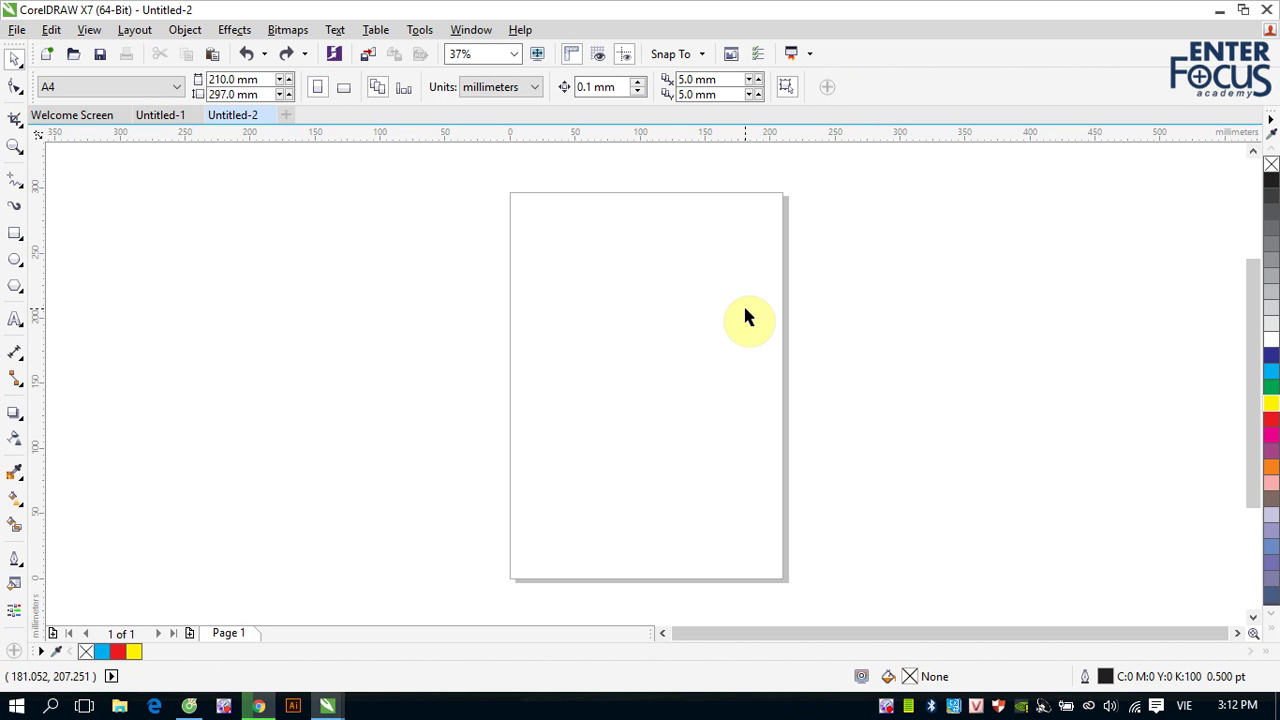
pyautogui.hotkey('ctrl', 'shift', 'z')
pyautogui.click(743, 306)
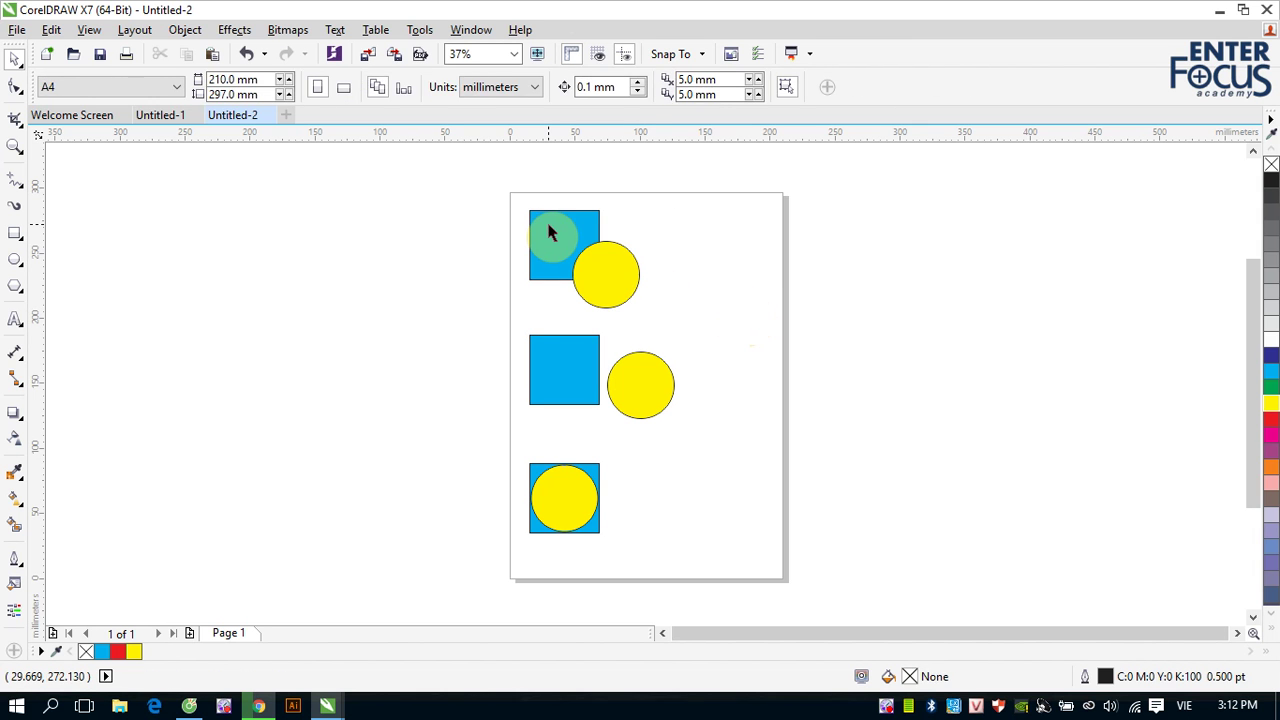
# Step: Try trimming the top circle with the square by selecting the square first and the circle last, and undo the trim
pyautogui.click(549, 232)
pyautogui.keyDown('shift'); pyautogui.click(604, 277); pyautogui.keyUp('shift')
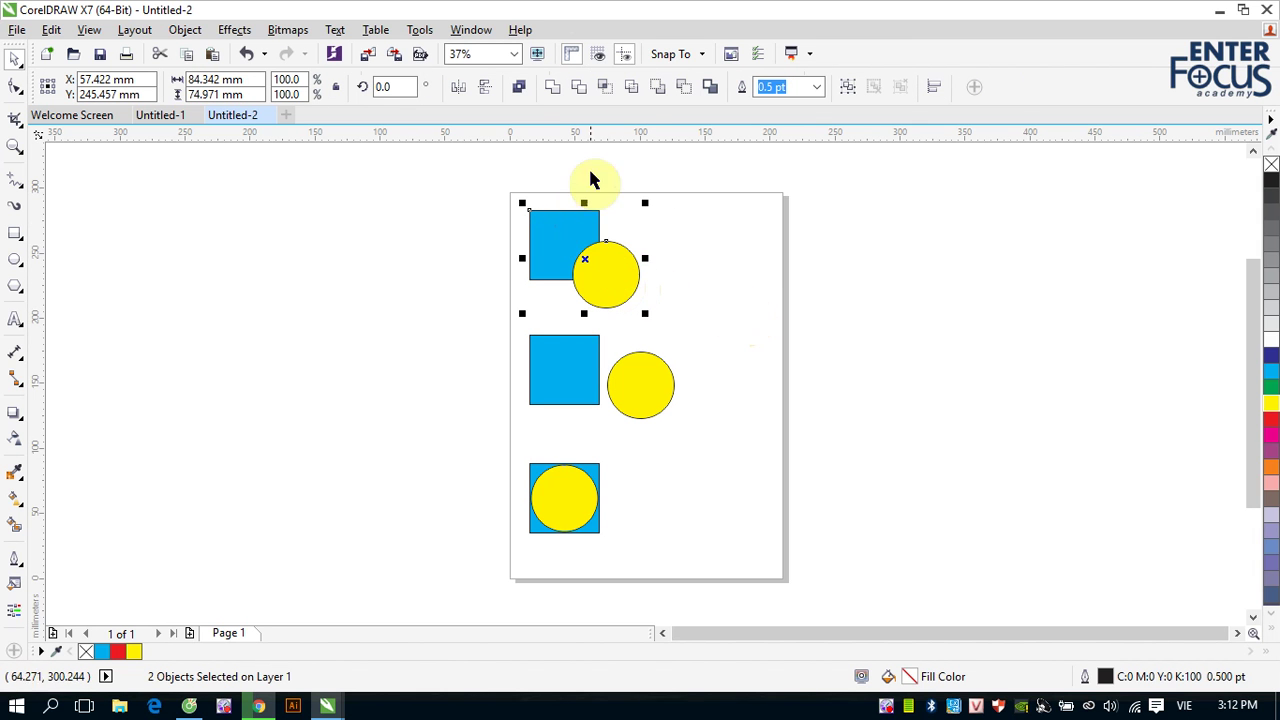
pyautogui.click(579, 87)
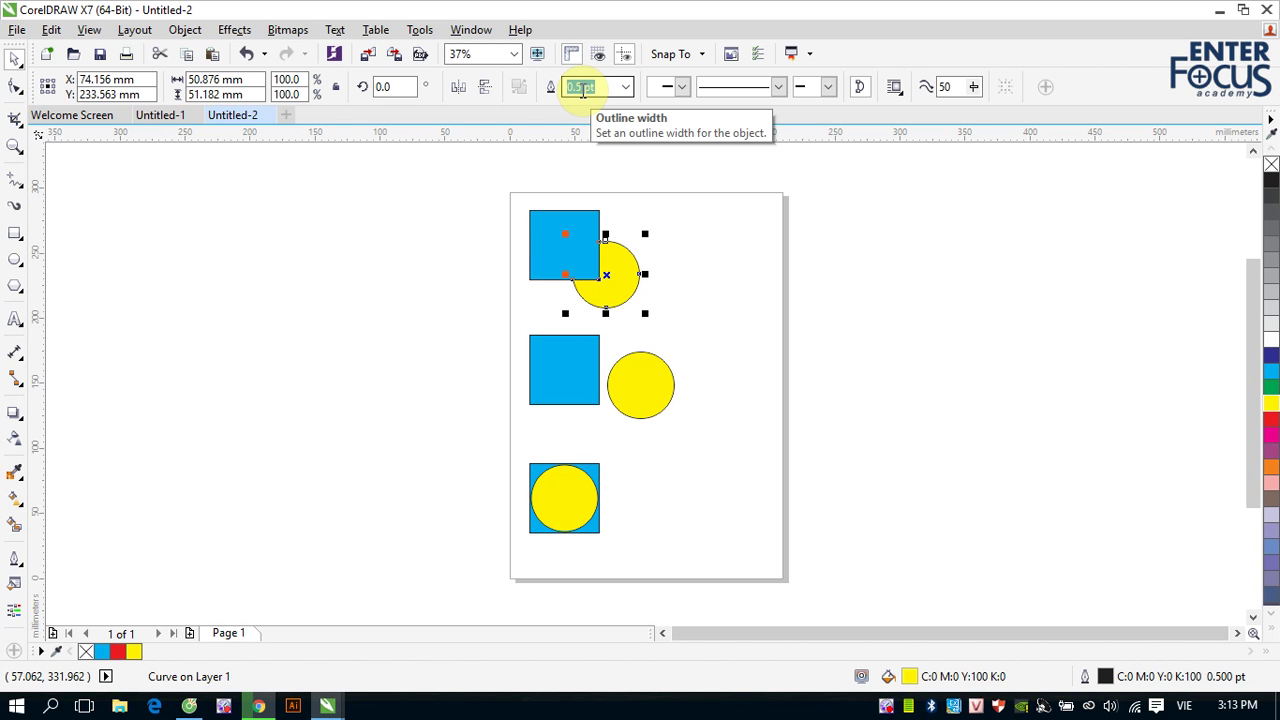
pyautogui.hotkey('ctrl', 'z')
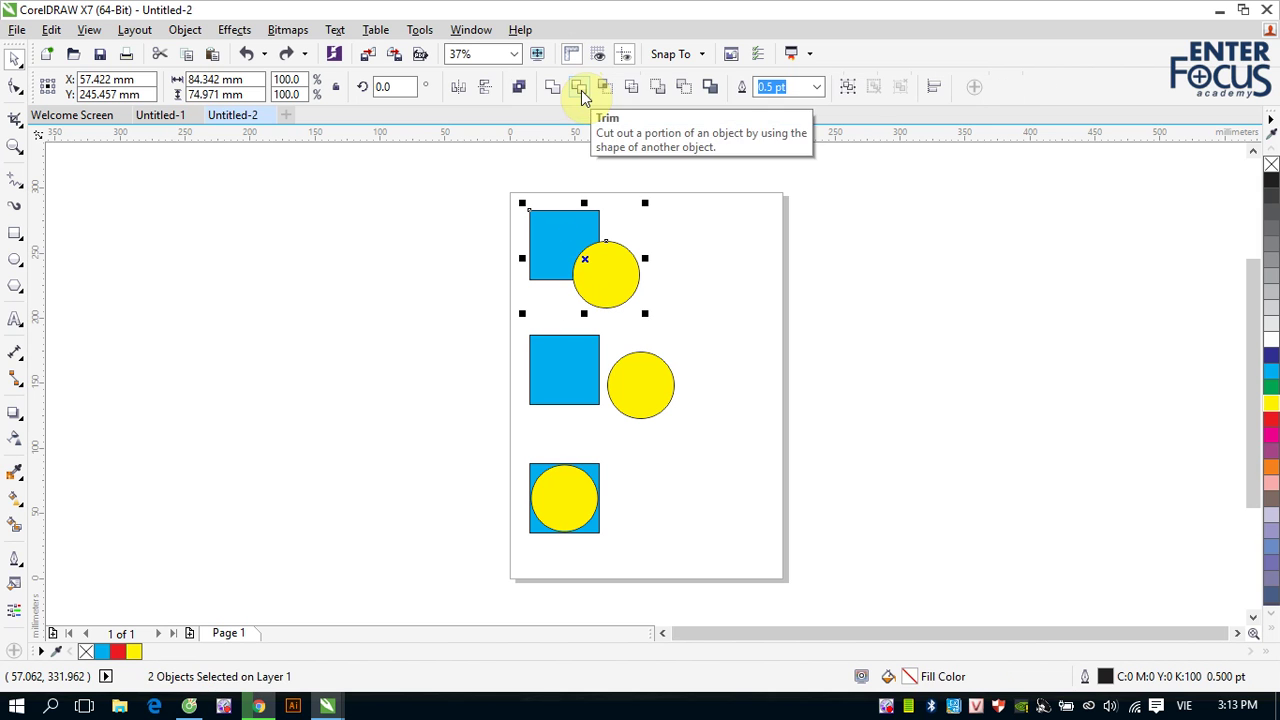
# Step: Move the top circle clear of its square and undo the move
pyautogui.click(697, 262)
pyautogui.moveTo(608, 277); pyautogui.dragTo(668, 298)
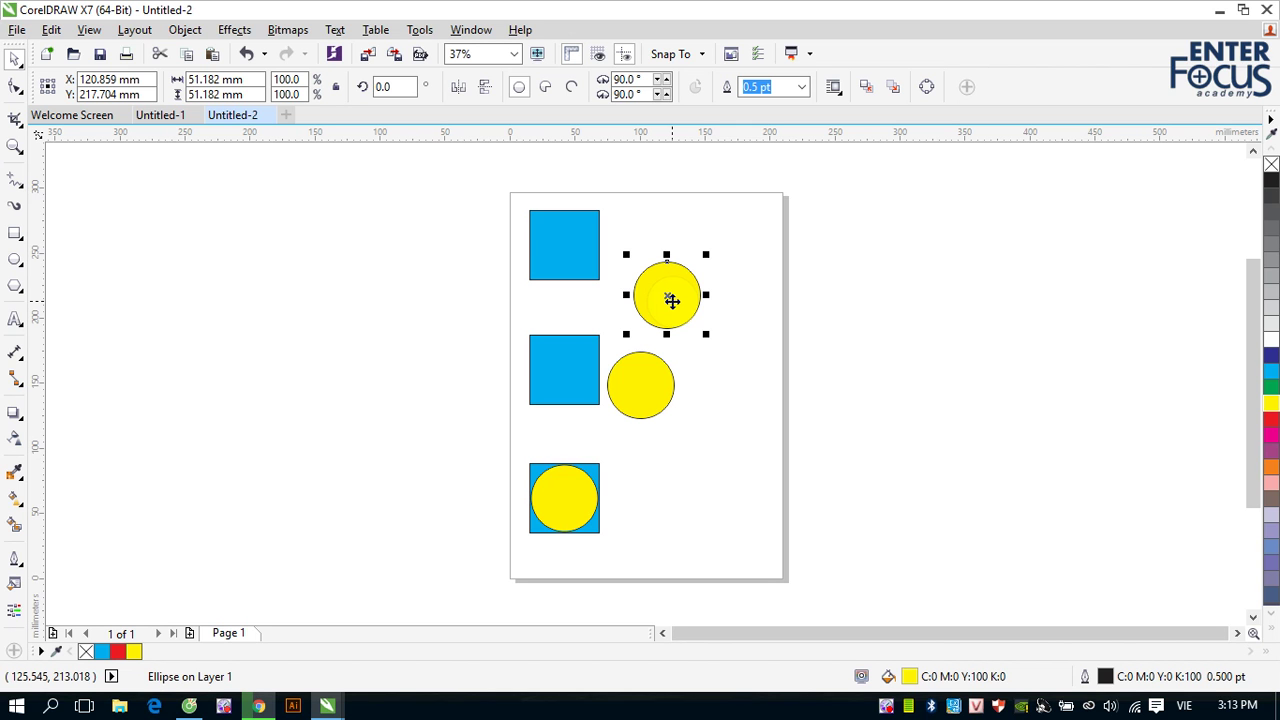
pyautogui.hotkey('ctrl', 'z')
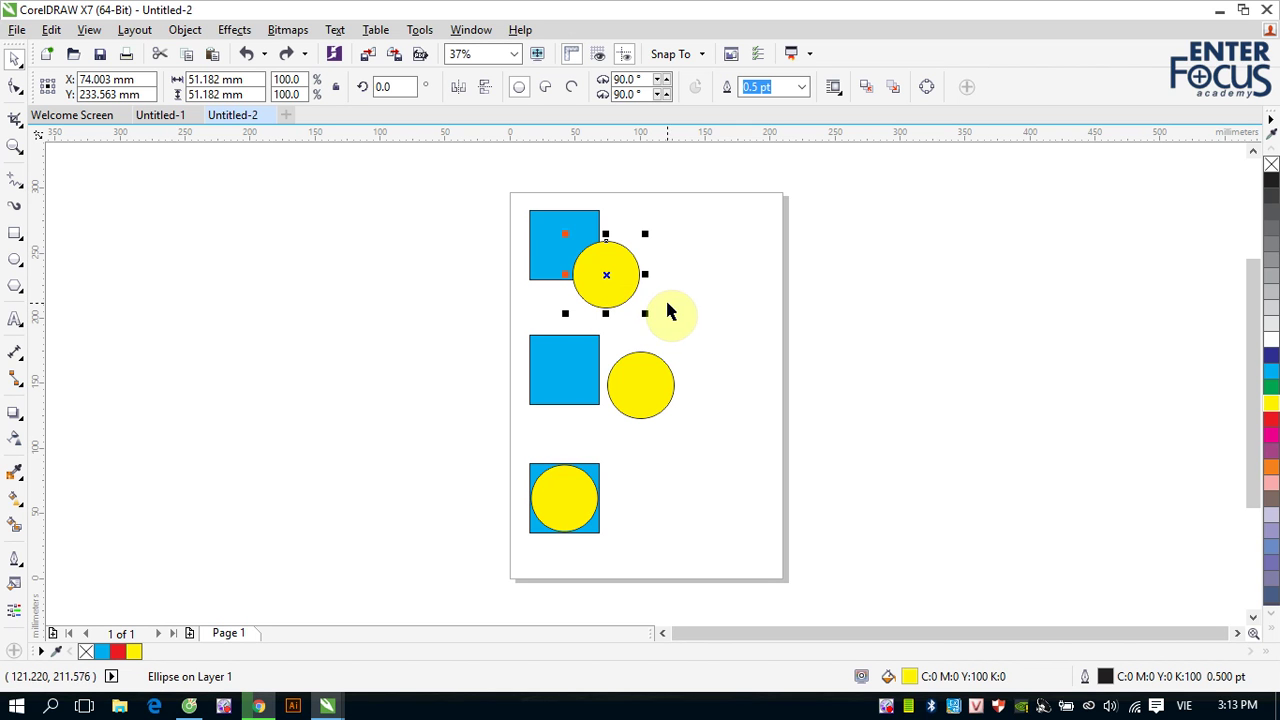
# Step: Draw a six-sided polygon about 31 by 36 mm over the top pair's overlap and fill it green
pyautogui.click(15, 285)
pyautogui.moveTo(580, 222); pyautogui.dragTo(624, 266)
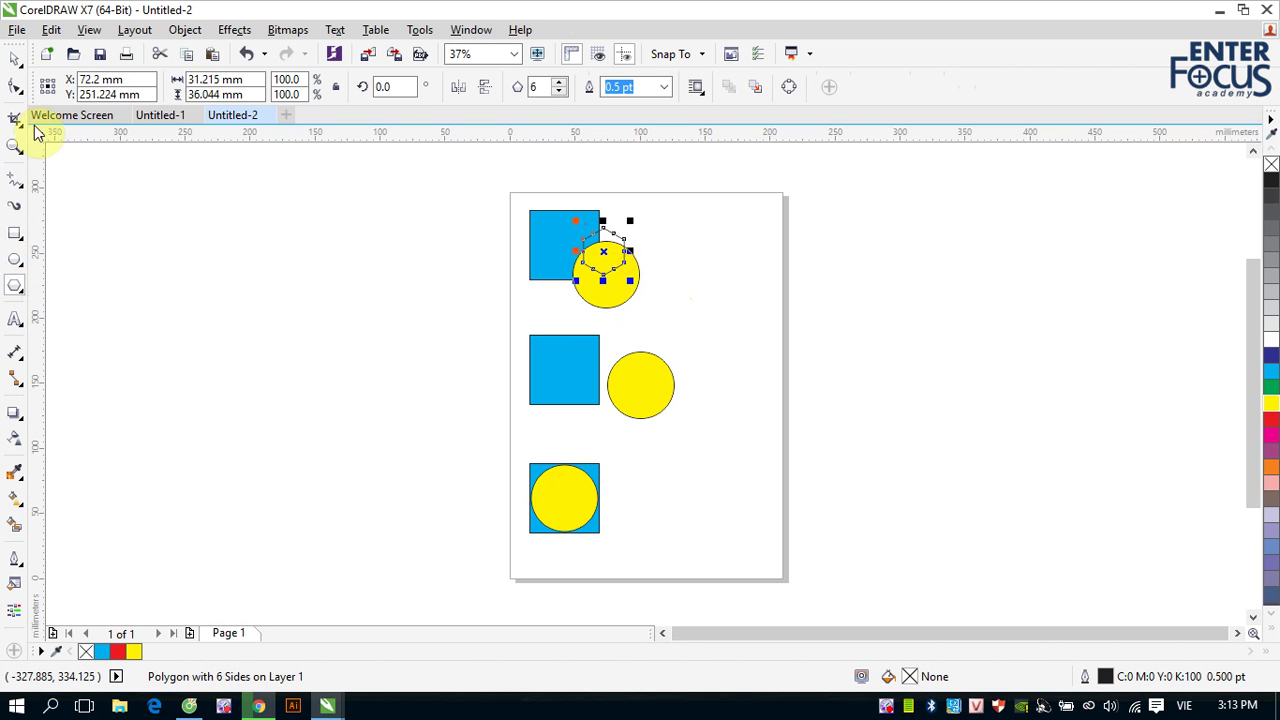
pyautogui.click(14, 57)
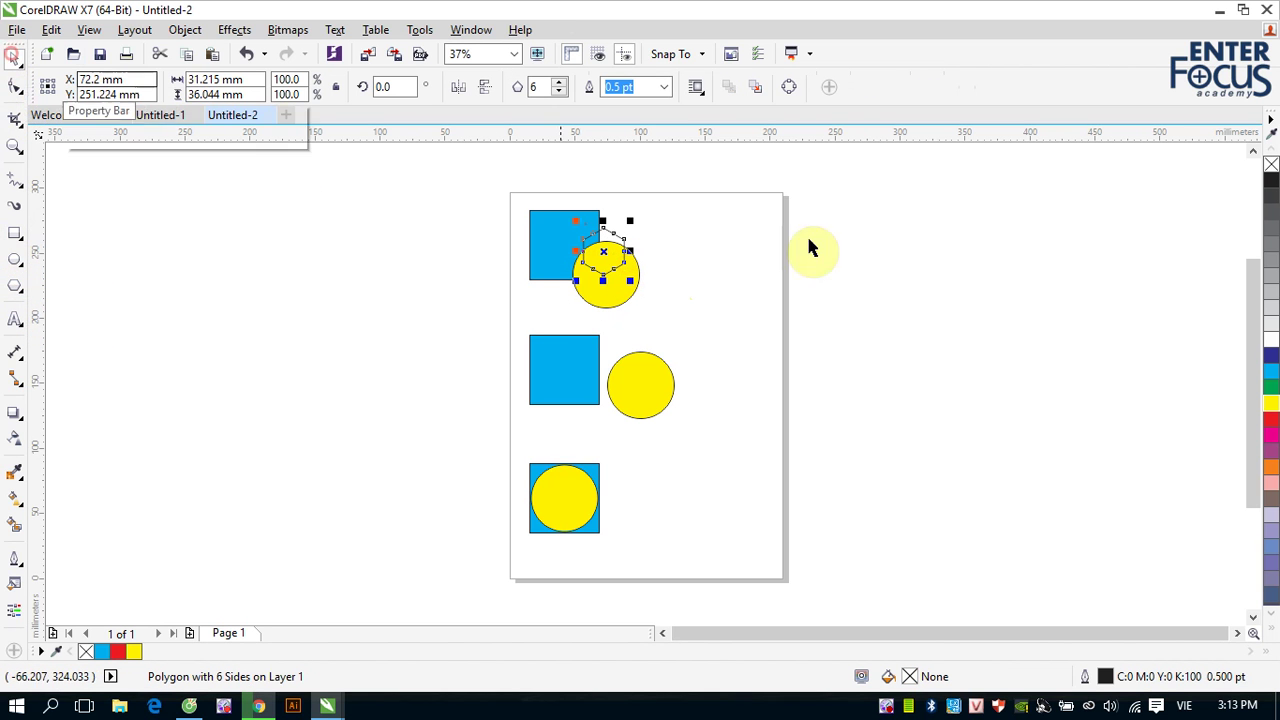
pyautogui.click(1271, 387)
pyautogui.click(703, 248)
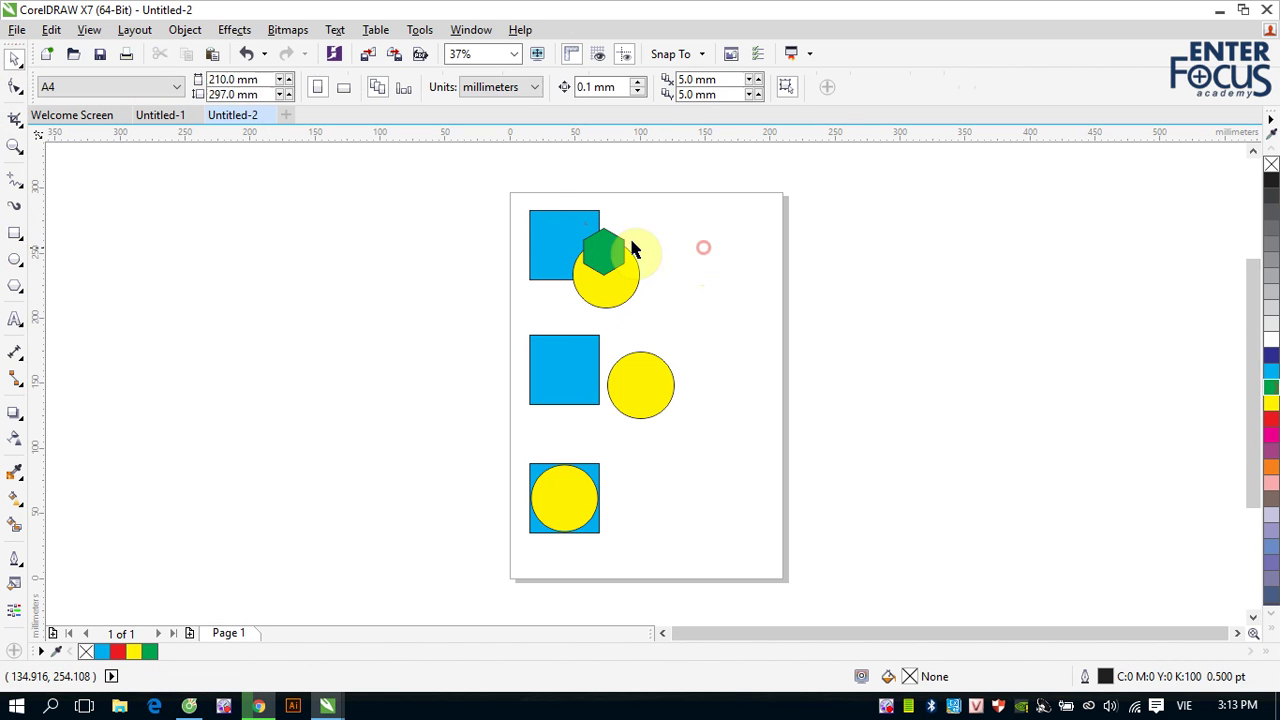
# Step: Trim the top square with the overlapping circle and hexagon, and move the hexagon aside to about X 148, Y 266 mm
pyautogui.moveTo(514, 192); pyautogui.dragTo(668, 318)
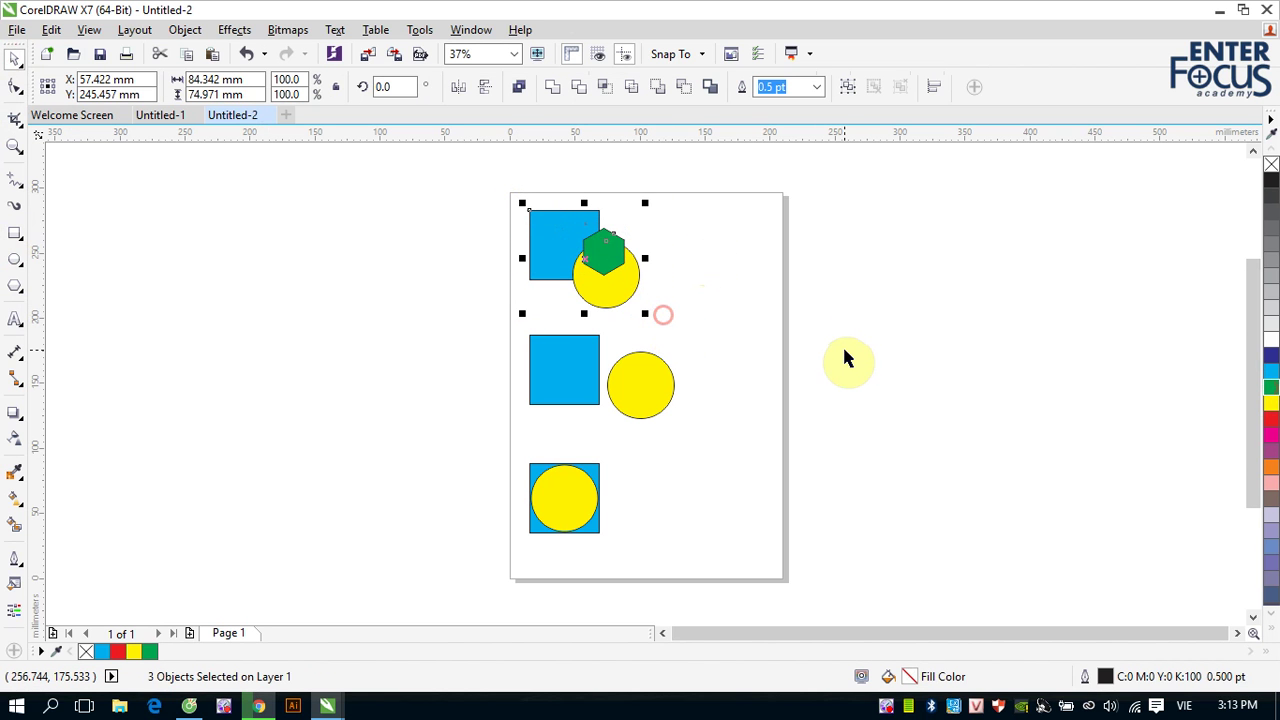
pyautogui.click(583, 88)
pyautogui.click(789, 288)
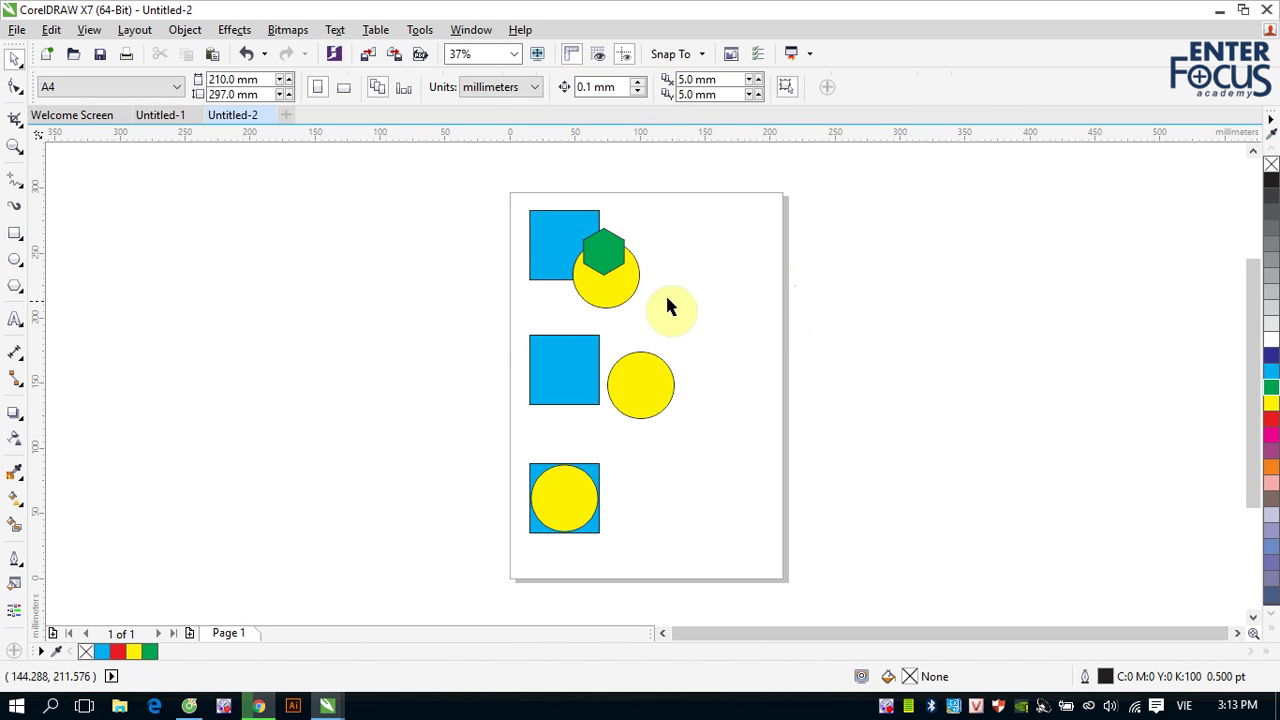
pyautogui.click(605, 256)
pyautogui.moveTo(606, 252); pyautogui.dragTo(705, 234)
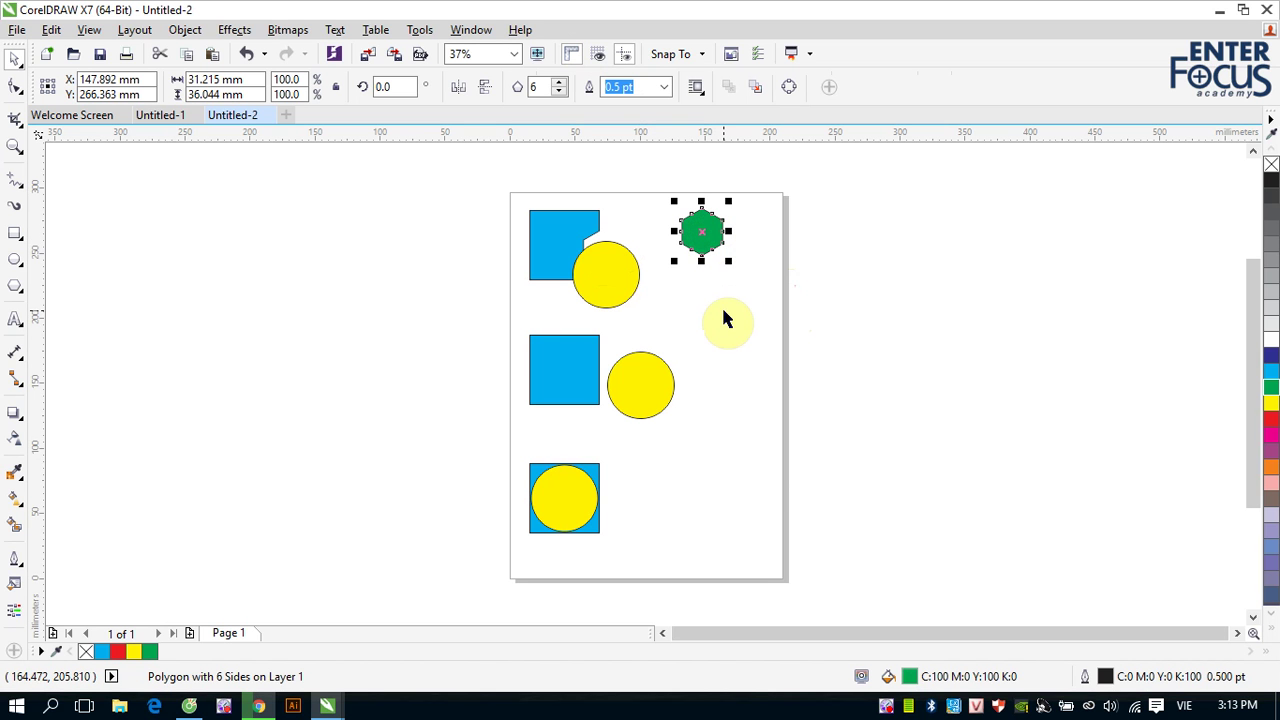
pyautogui.click(545, 268)
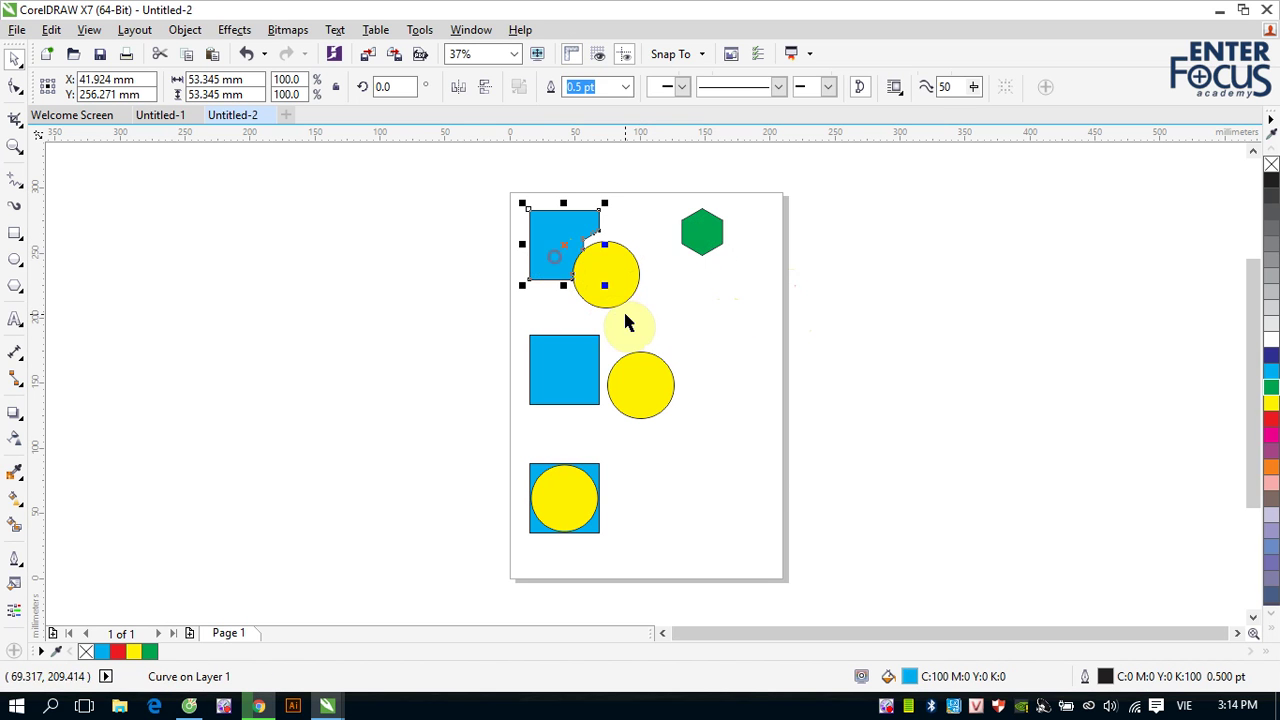
pyautogui.click(627, 290)
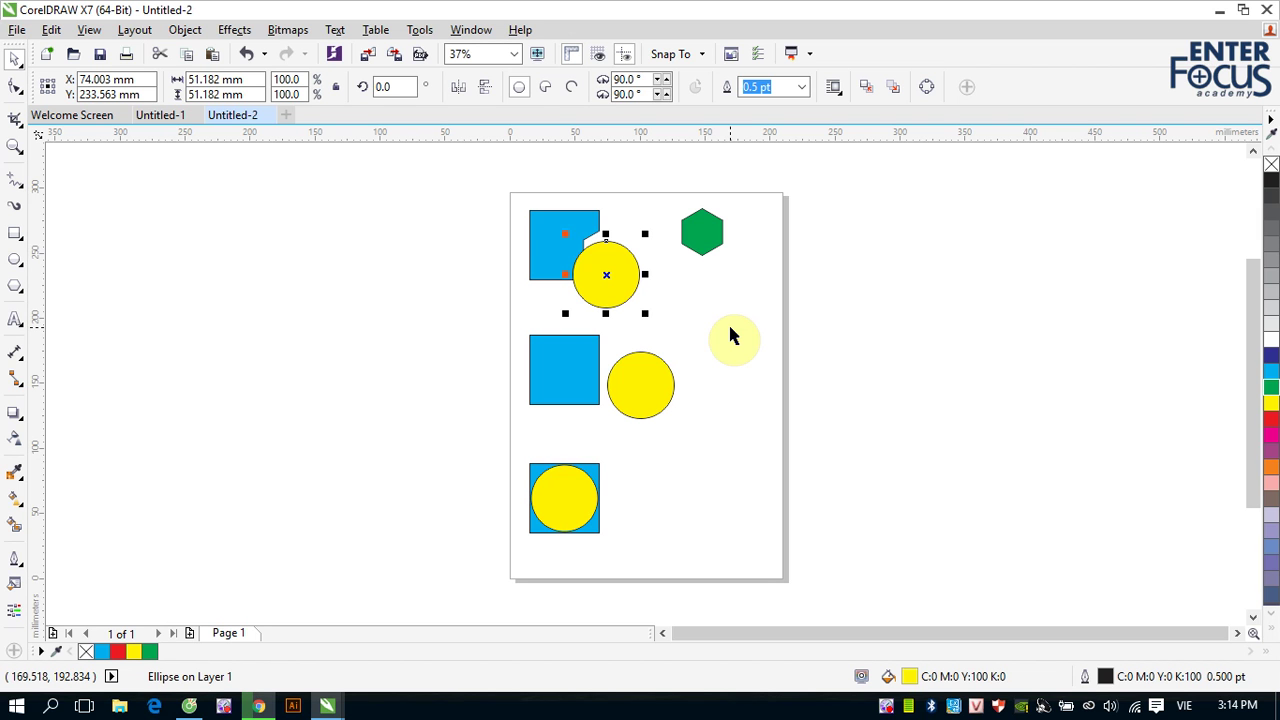
# Step: Undo the hexagon's move and the trim of the top square, and clear the selection
pyautogui.hotkey('ctrl', 'z')
pyautogui.hotkey('ctrl', 'z')
pyautogui.click(708, 333)
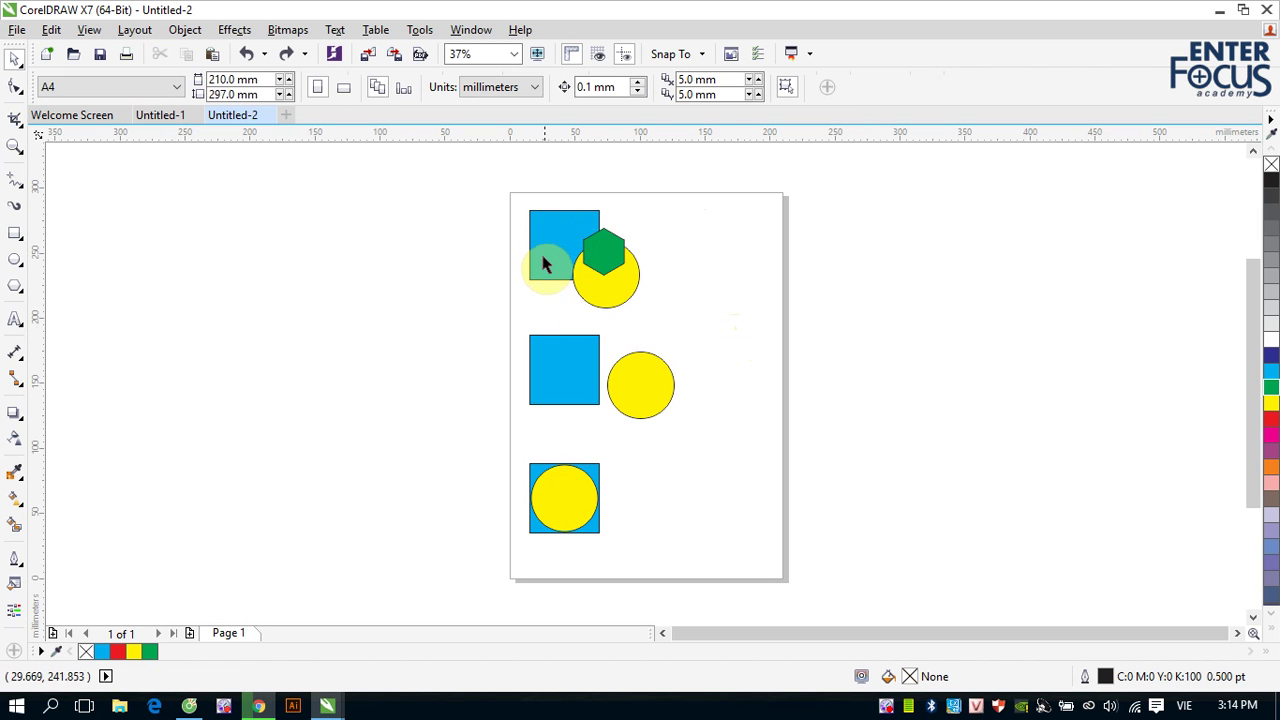
# Step: Trim the green hexagon with the top square and circle by selecting the square, the circle, and the hexagon last
pyautogui.click(540, 260)
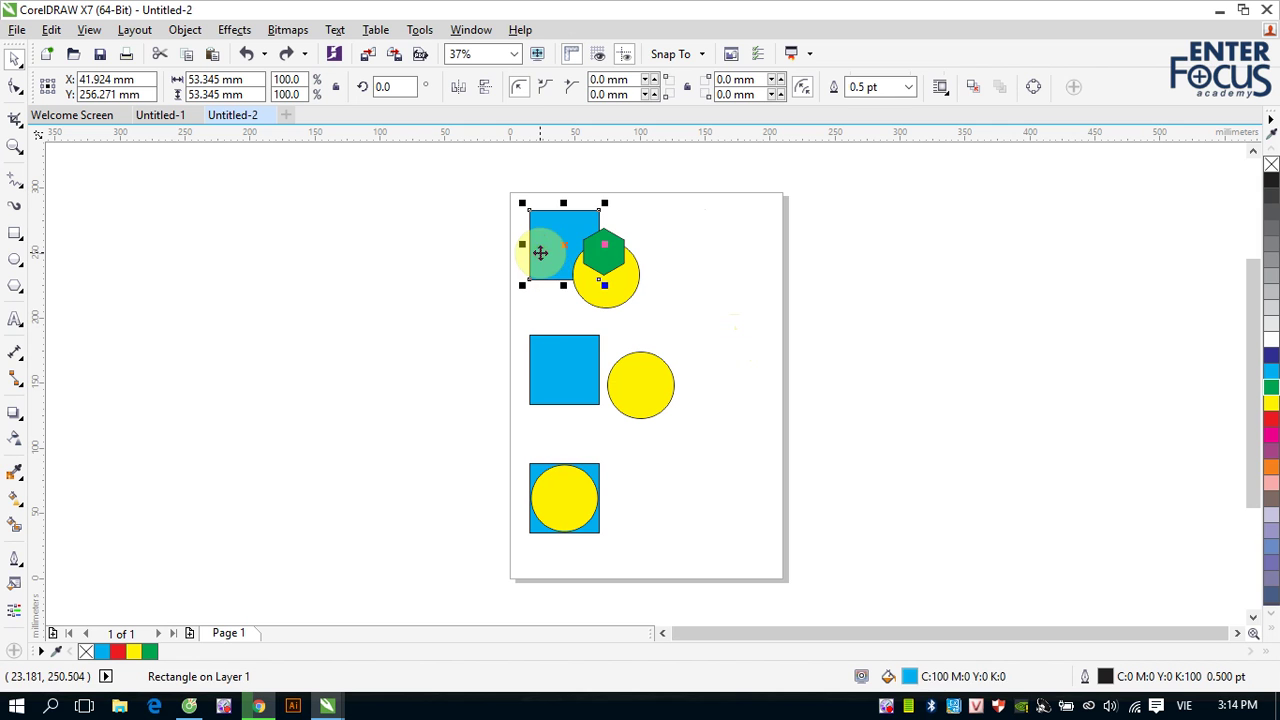
pyautogui.keyDown('shift'); pyautogui.click(593, 302); pyautogui.keyUp('shift')
pyautogui.keyDown('shift'); pyautogui.click(620, 262); pyautogui.keyUp('shift')
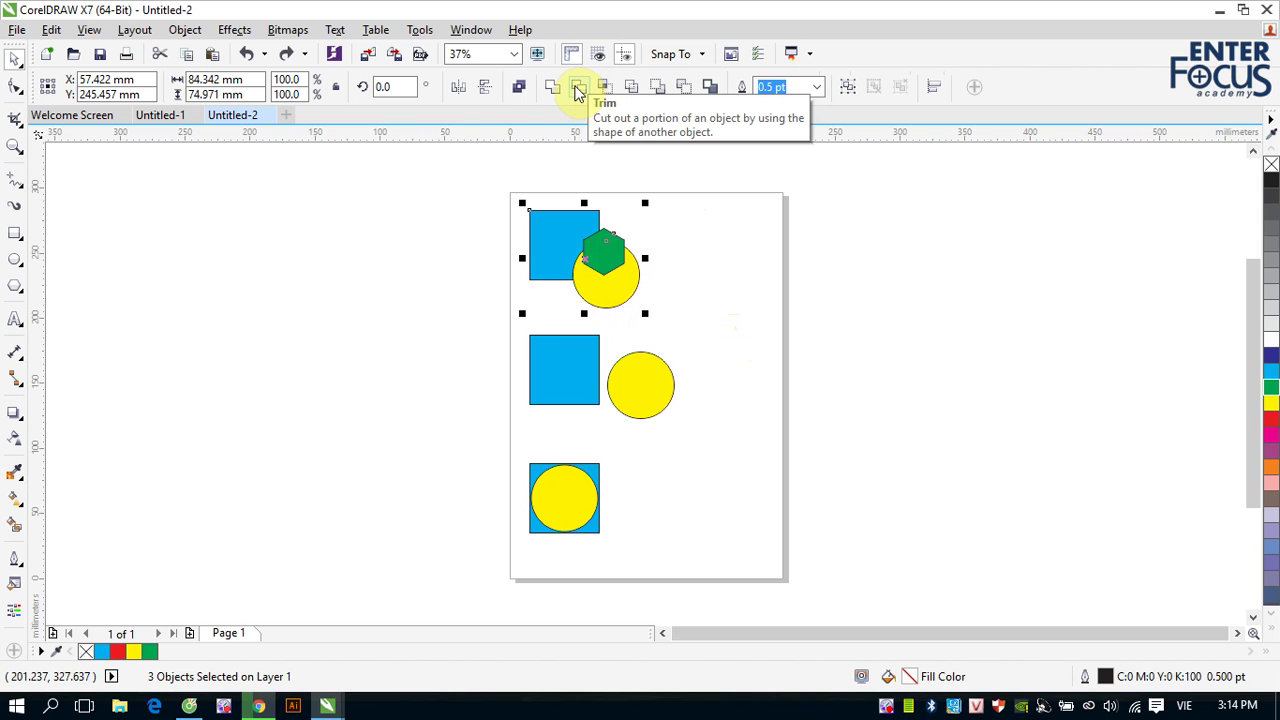
pyautogui.click(578, 88)
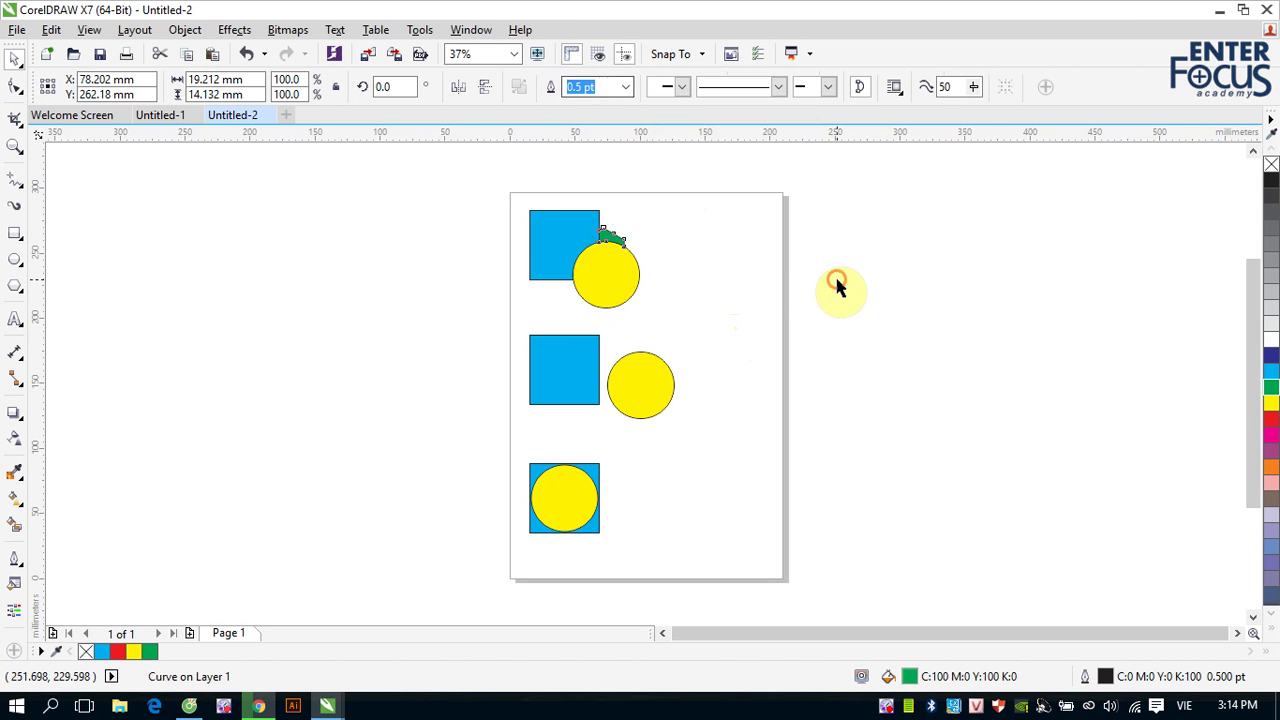
pyautogui.click(837, 286)
# Step: Move the top square to about X -3, Y 264 mm and the top circle to about X 160, Y 217 mm
pyautogui.click(549, 237)
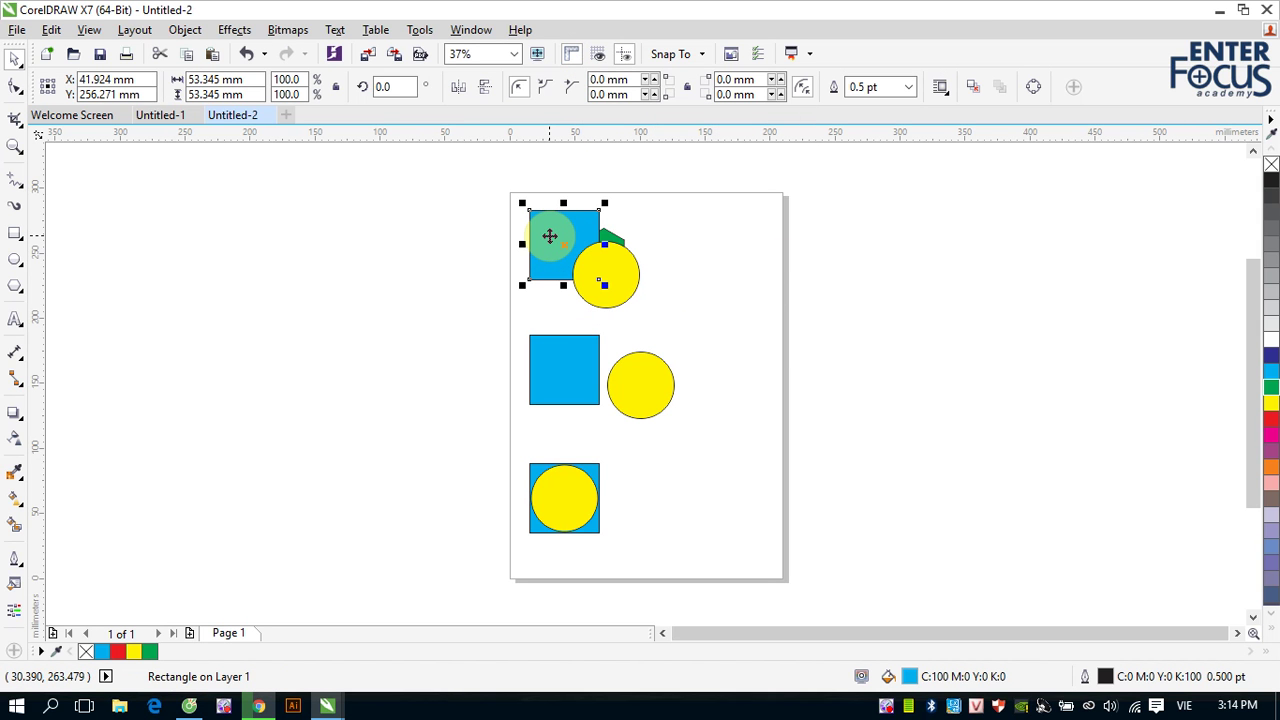
pyautogui.moveTo(549, 237); pyautogui.dragTo(491, 227)
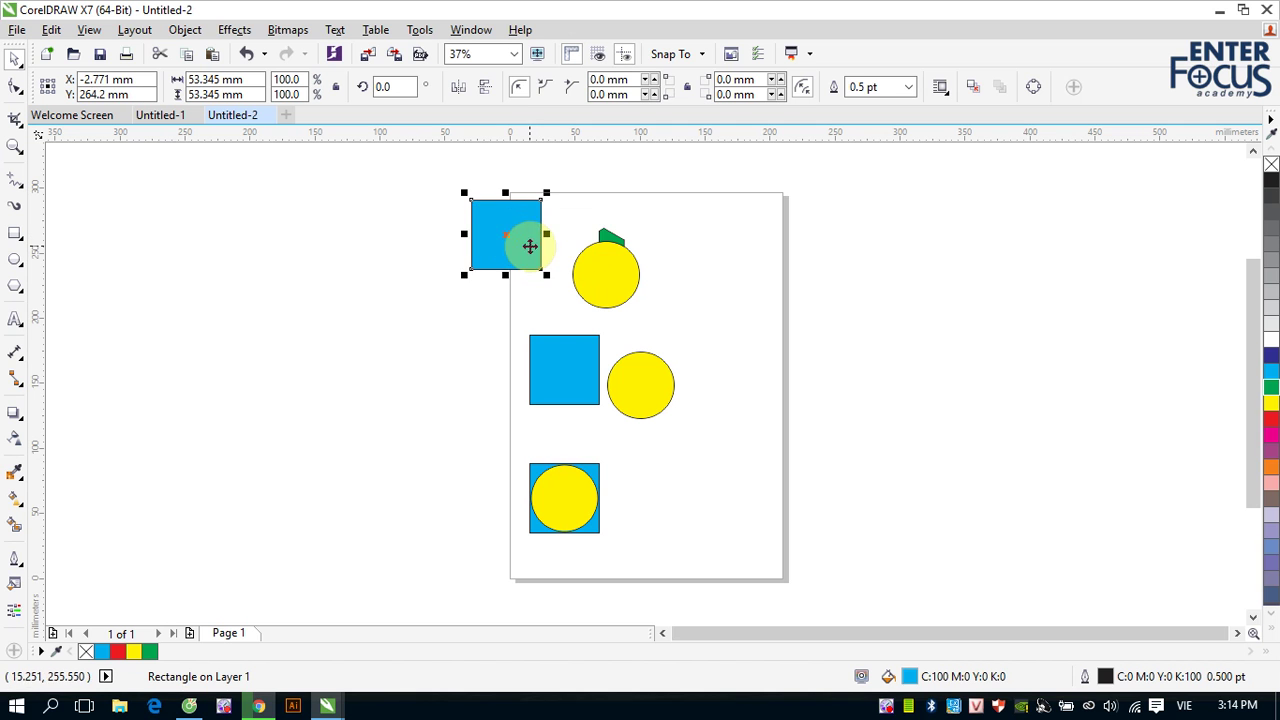
pyautogui.moveTo(597, 289); pyautogui.dragTo(716, 302)
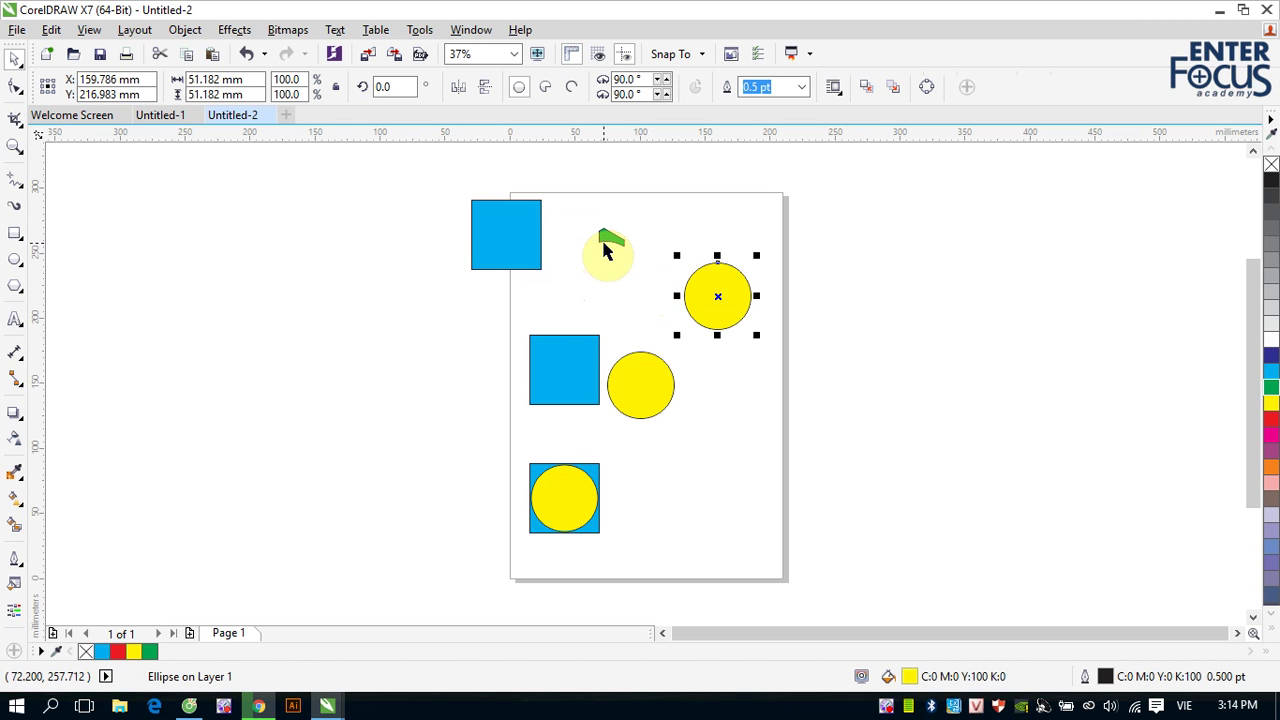
# Step: Undo the circle and square moves and the hexagon's trim, and clear the selection
pyautogui.hotkey('ctrl', 'z')
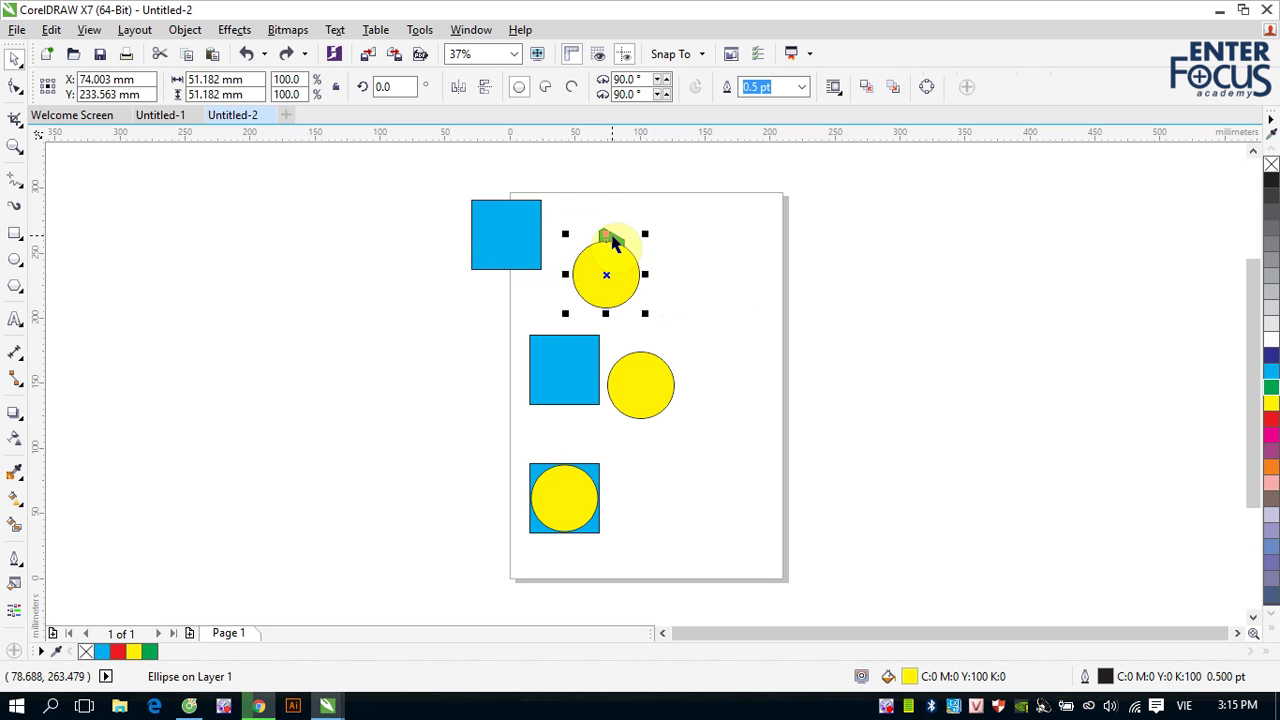
pyautogui.hotkey('ctrl', 'z')
pyautogui.click(612, 234)
pyautogui.click(687, 253)
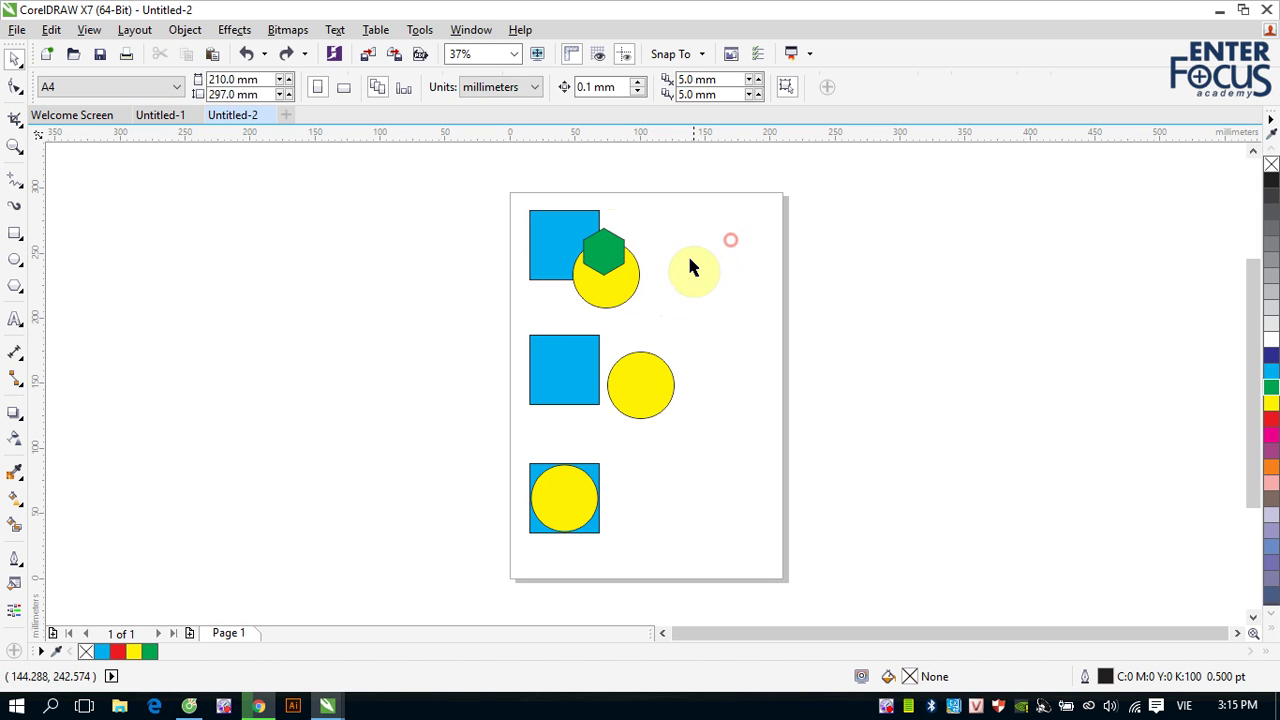
# Step: Trim the top square with the hexagon and circle by selecting the hexagon, the circle, and the square last
pyautogui.click(617, 260)
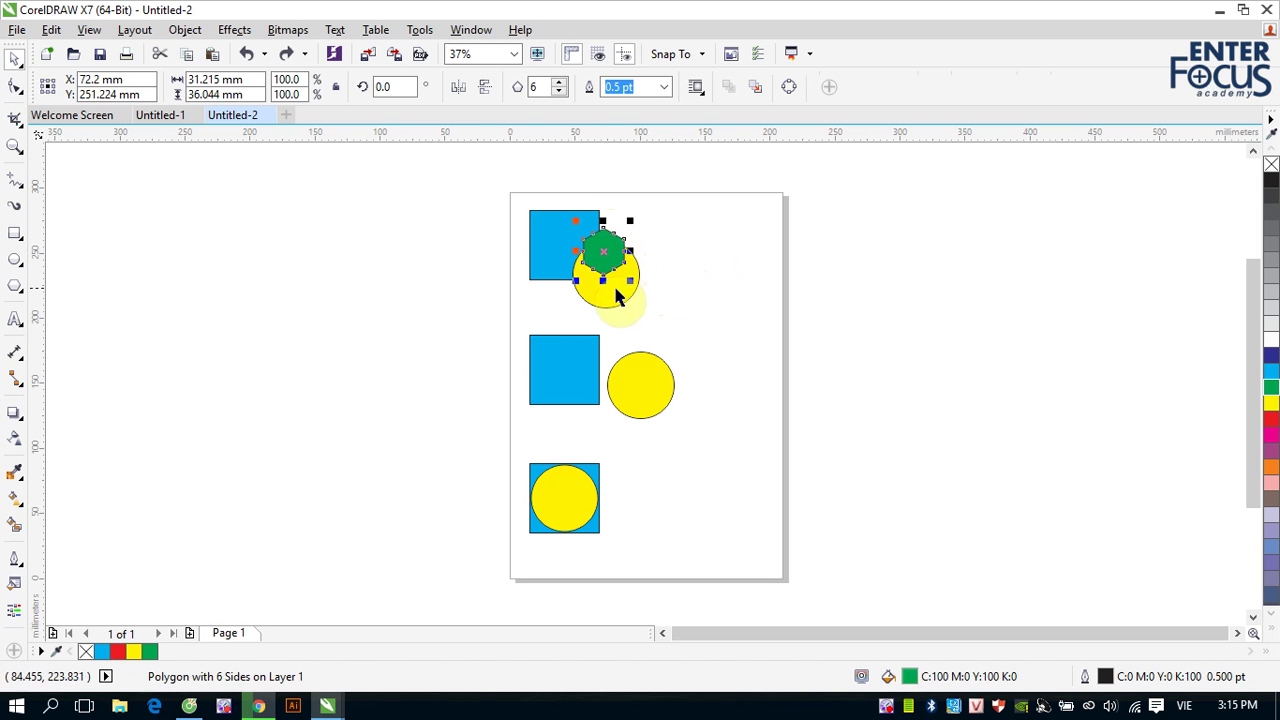
pyautogui.keyDown('shift'); pyautogui.click(613, 287); pyautogui.keyUp('shift')
pyautogui.keyDown('shift'); pyautogui.click(547, 274); pyautogui.keyUp('shift')
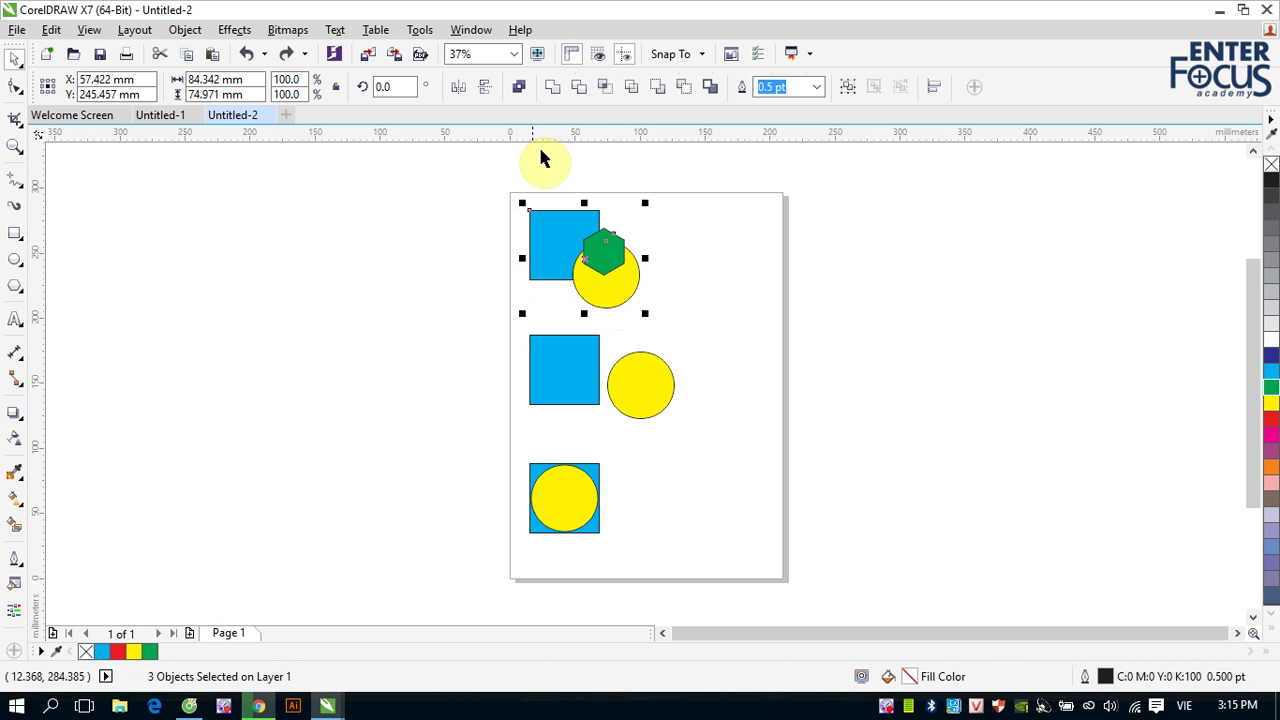
pyautogui.click(578, 92)
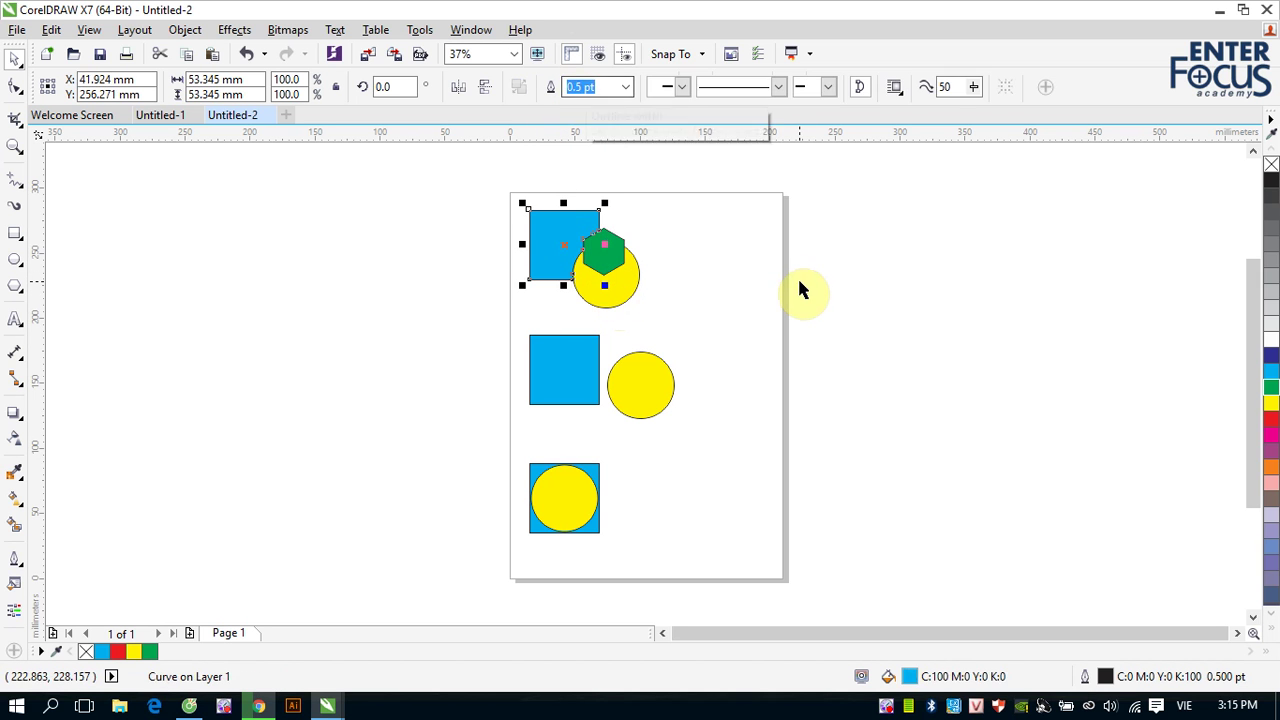
pyautogui.click(797, 277)
# Step: Move the hexagon to about X 144, Y 266 mm and the top circle to about X 120, Y 214 mm
pyautogui.click(603, 253)
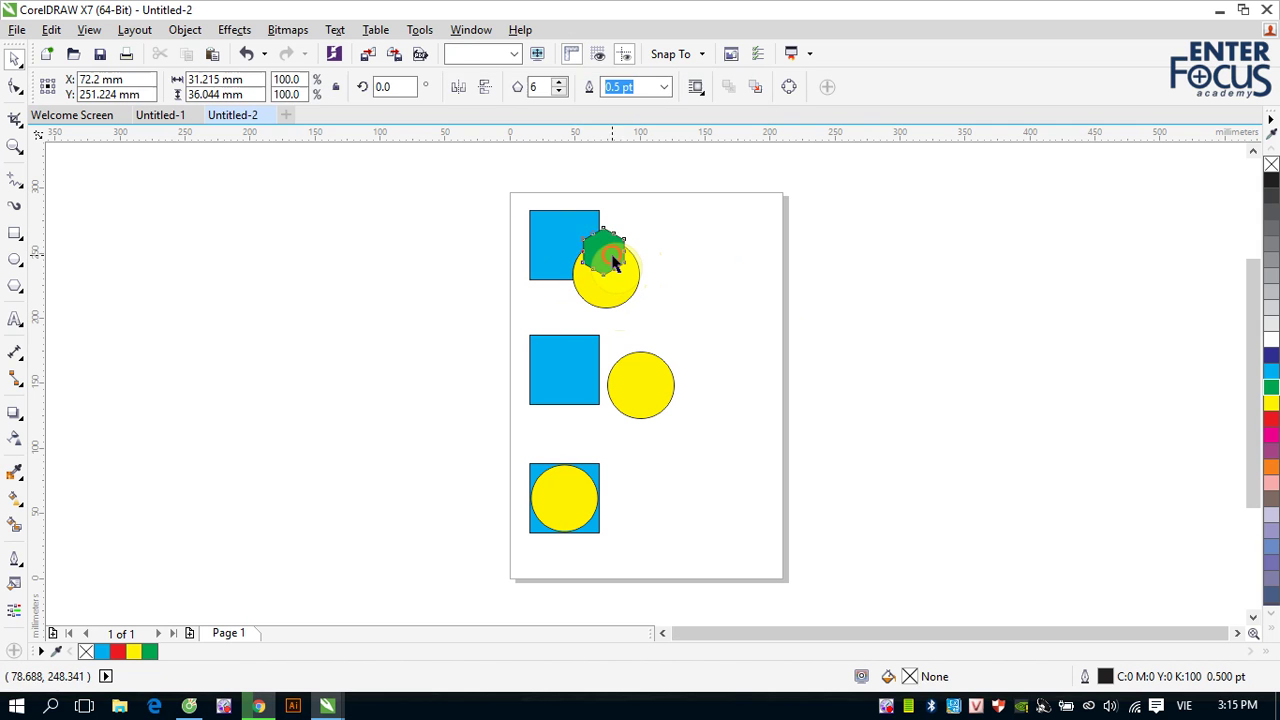
pyautogui.moveTo(604, 254); pyautogui.dragTo(696, 232)
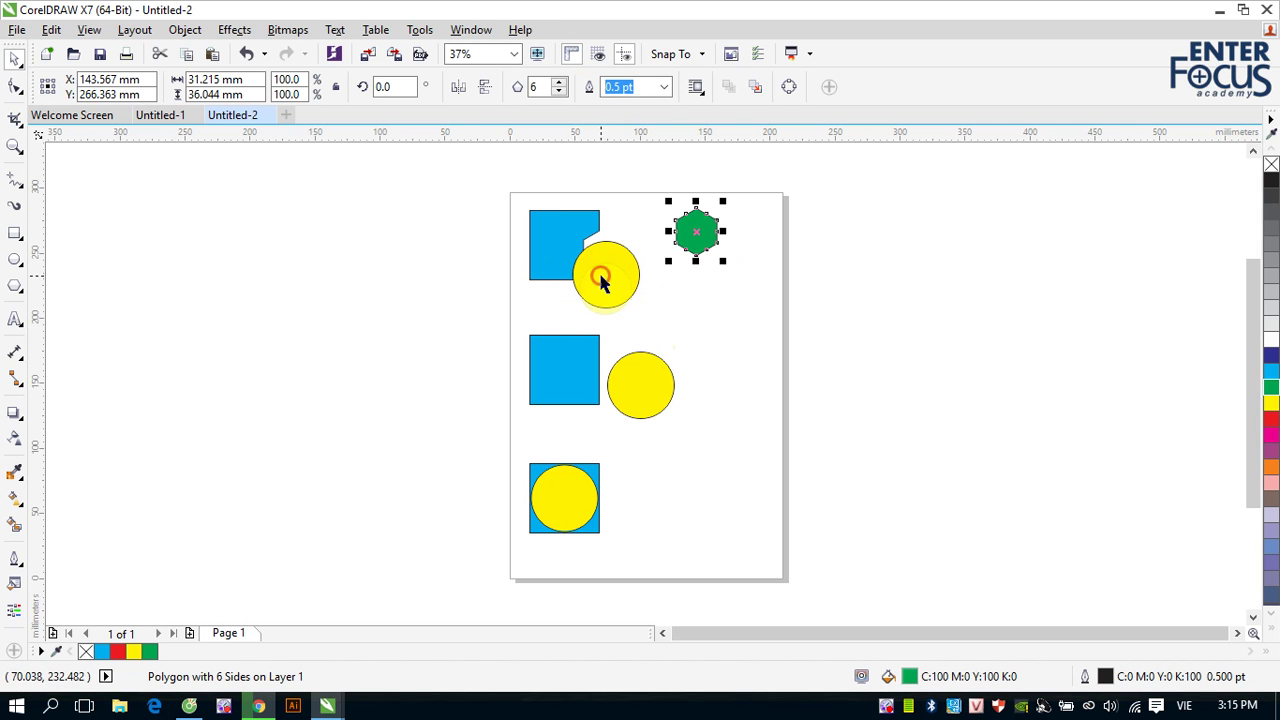
pyautogui.moveTo(601, 276); pyautogui.dragTo(662, 301)
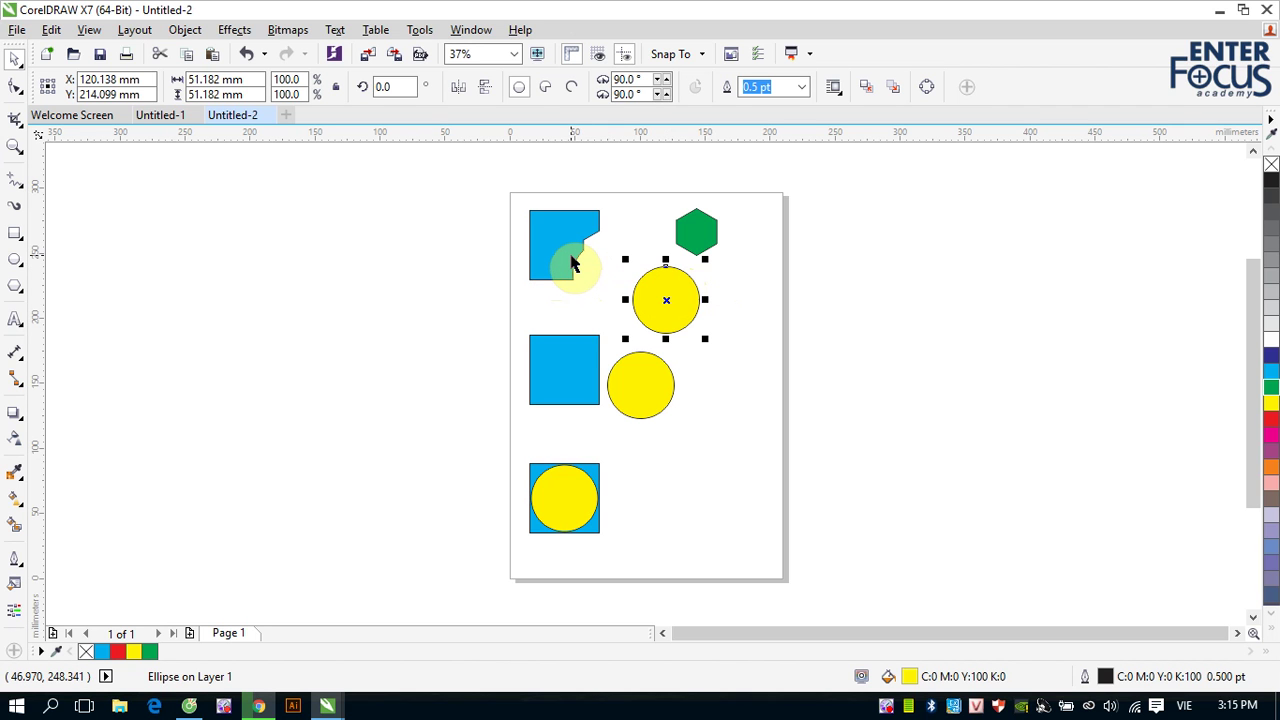
# Step: Undo the moves of the top circle and hexagon and the square's trim, and clear the selection
pyautogui.hotkey('ctrl', 'z')
pyautogui.hotkey('ctrl', 'z')
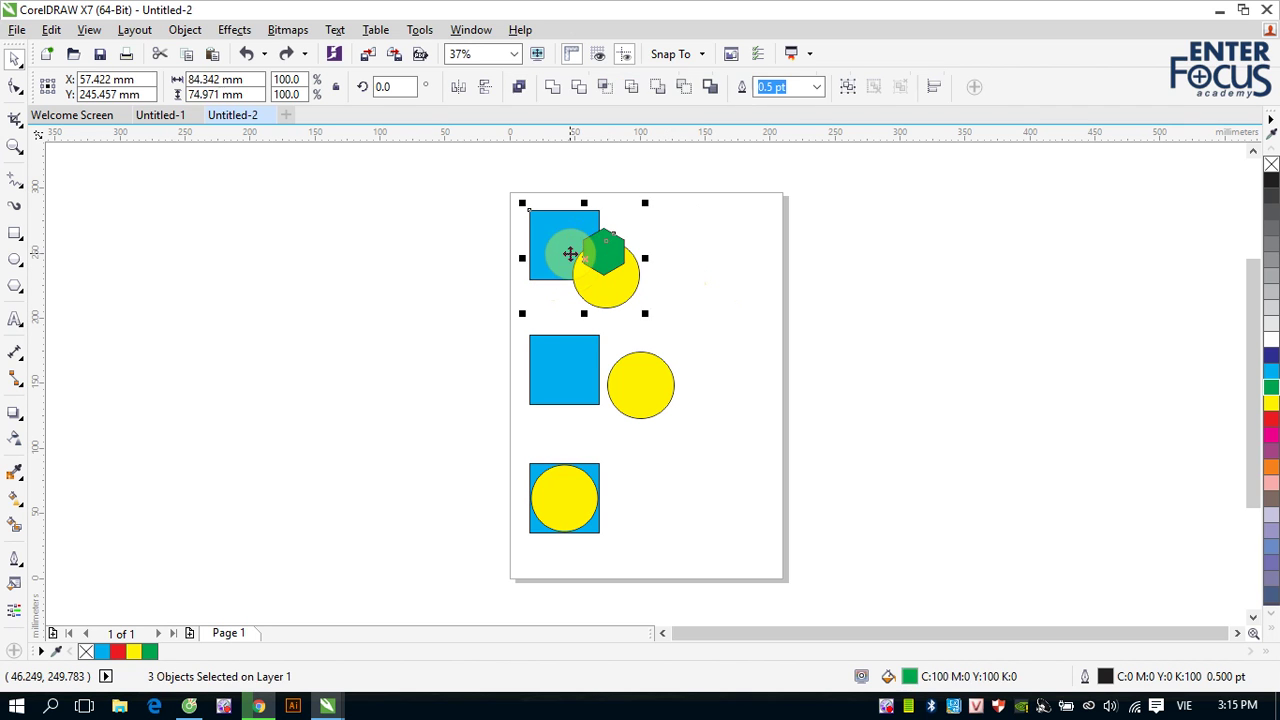
pyautogui.click(729, 277)
# Step: Trim the top square by box-selecting all three top shapes, and move the hexagon aside and the circle to about X 104, Y 219 mm
pyautogui.moveTo(527, 204); pyautogui.dragTo(658, 330)
pyautogui.click(580, 86)
pyautogui.click(737, 269)
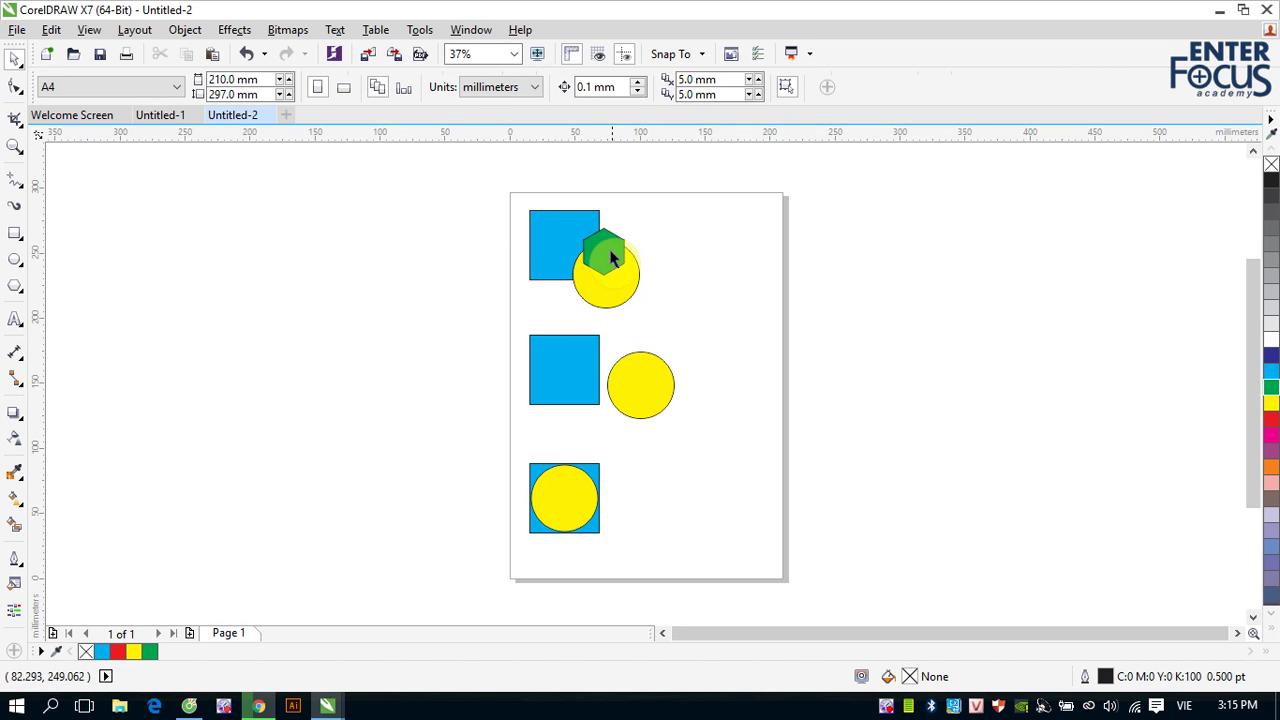
pyautogui.moveTo(604, 258); pyautogui.dragTo(748, 240)
pyautogui.moveTo(608, 286); pyautogui.dragTo(651, 294)
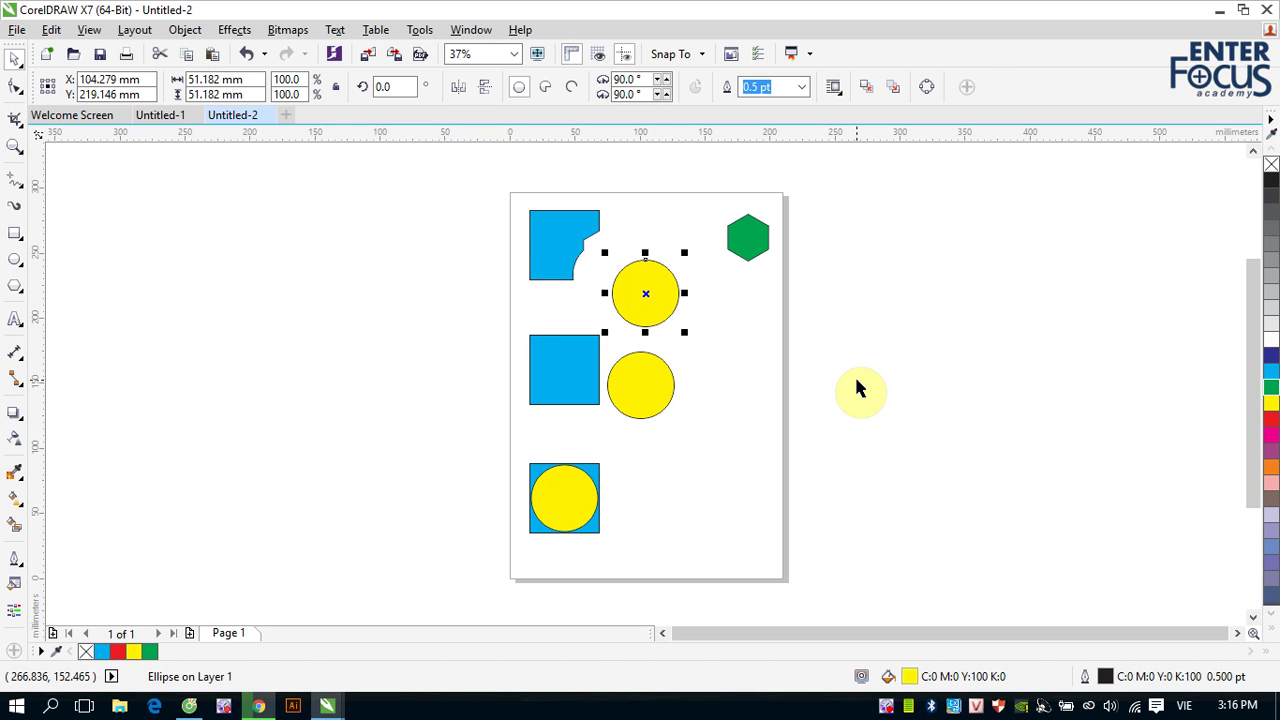
# Step: Delete the trimmed top square together with its circle and hexagon
pyautogui.moveTo(475, 173); pyautogui.dragTo(826, 346)
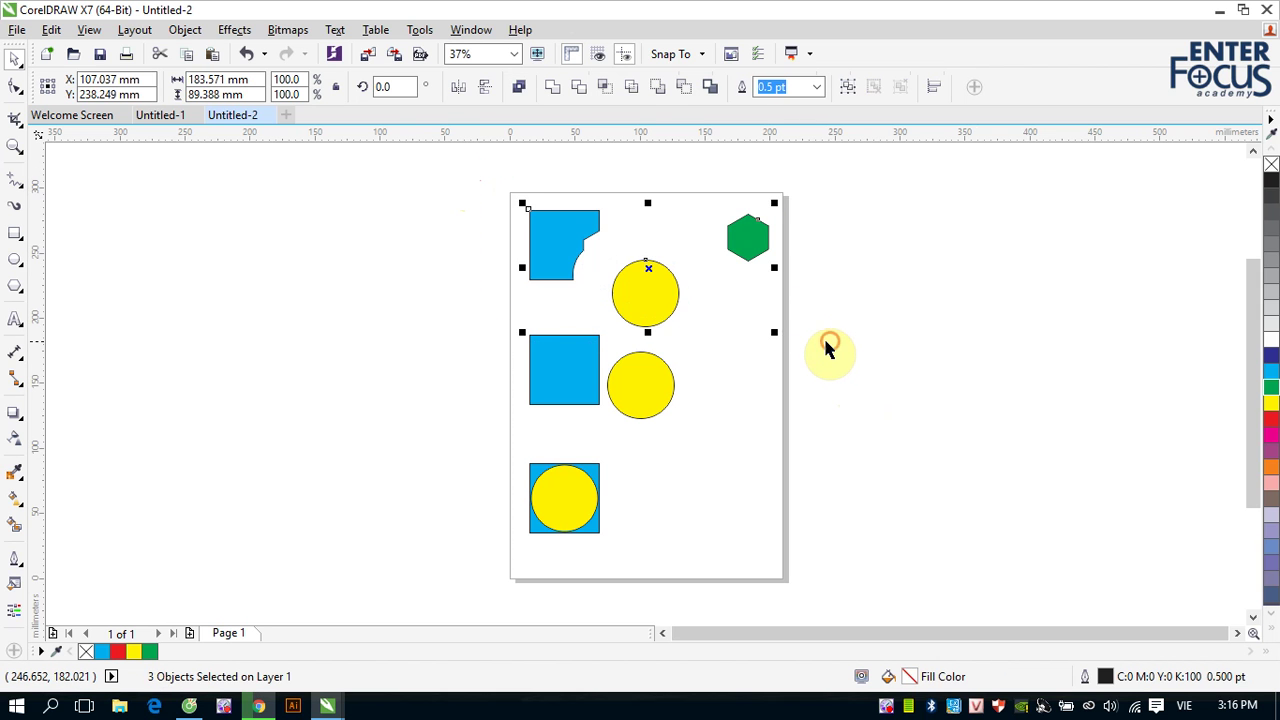
pyautogui.press('Delete')
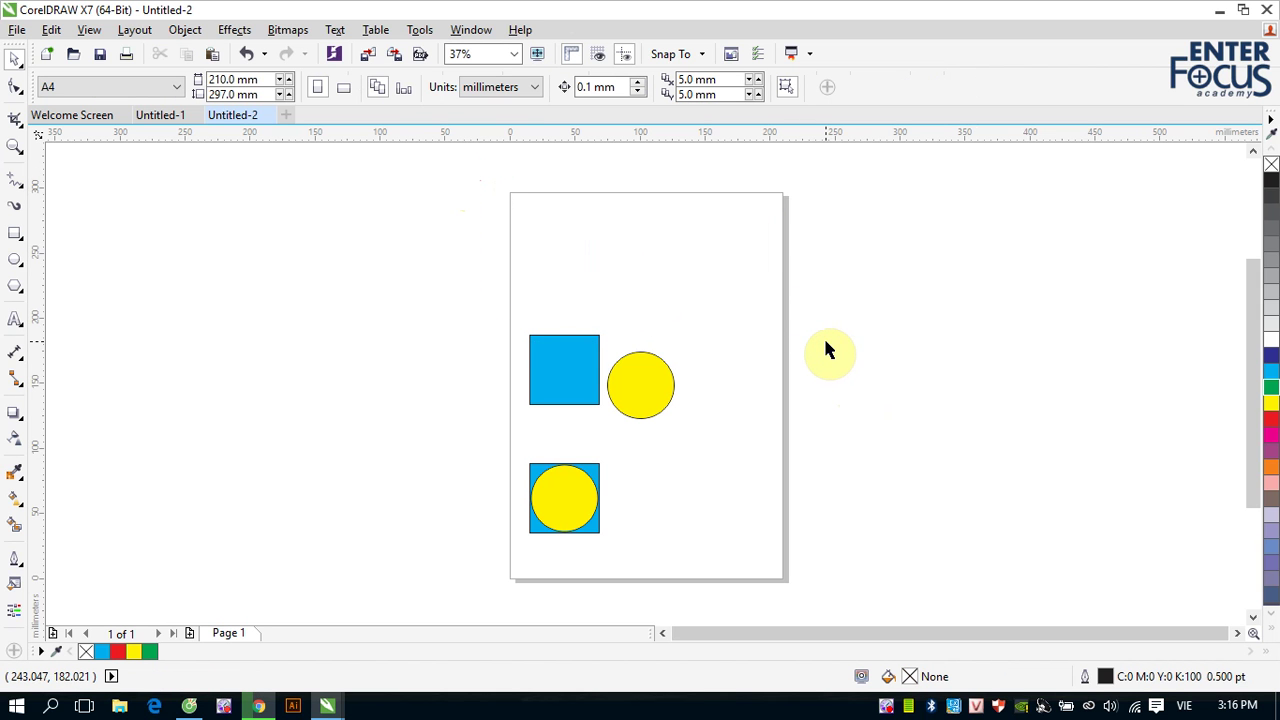
# Step: Apply Trim to the separate middle square and circle, and clear the selection
pyautogui.moveTo(523, 321); pyautogui.dragTo(706, 440)
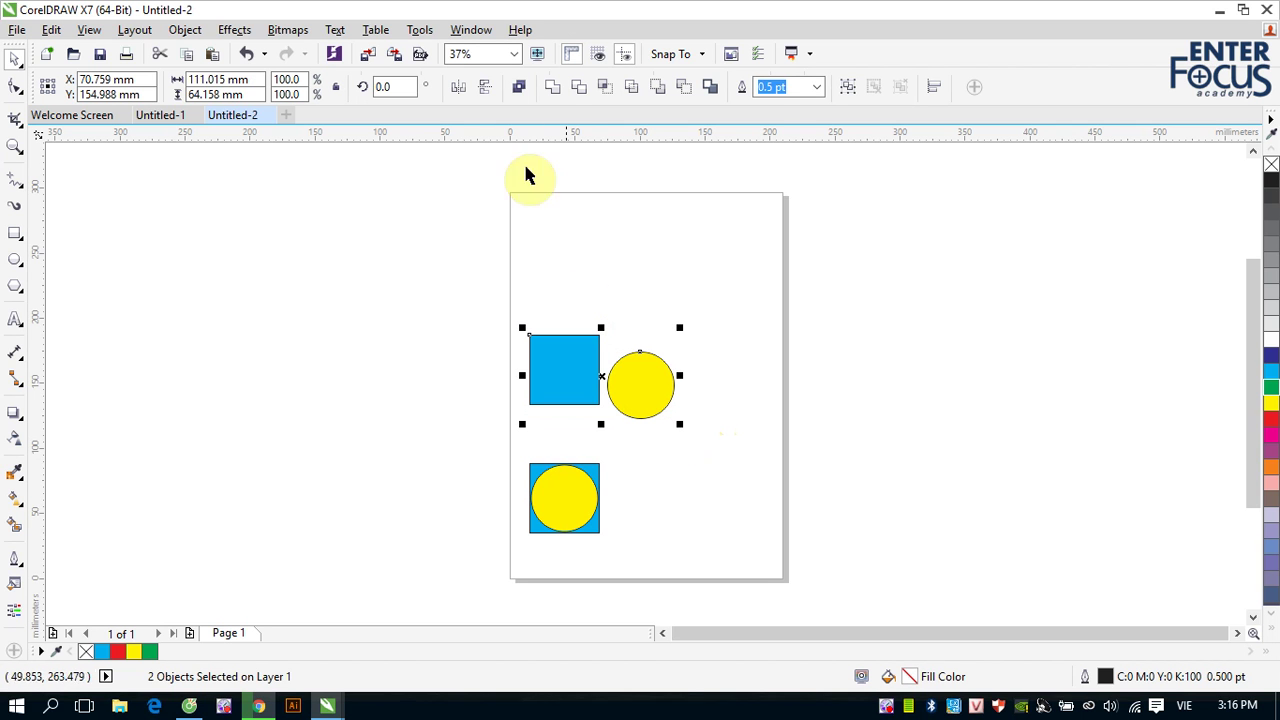
pyautogui.click(578, 87)
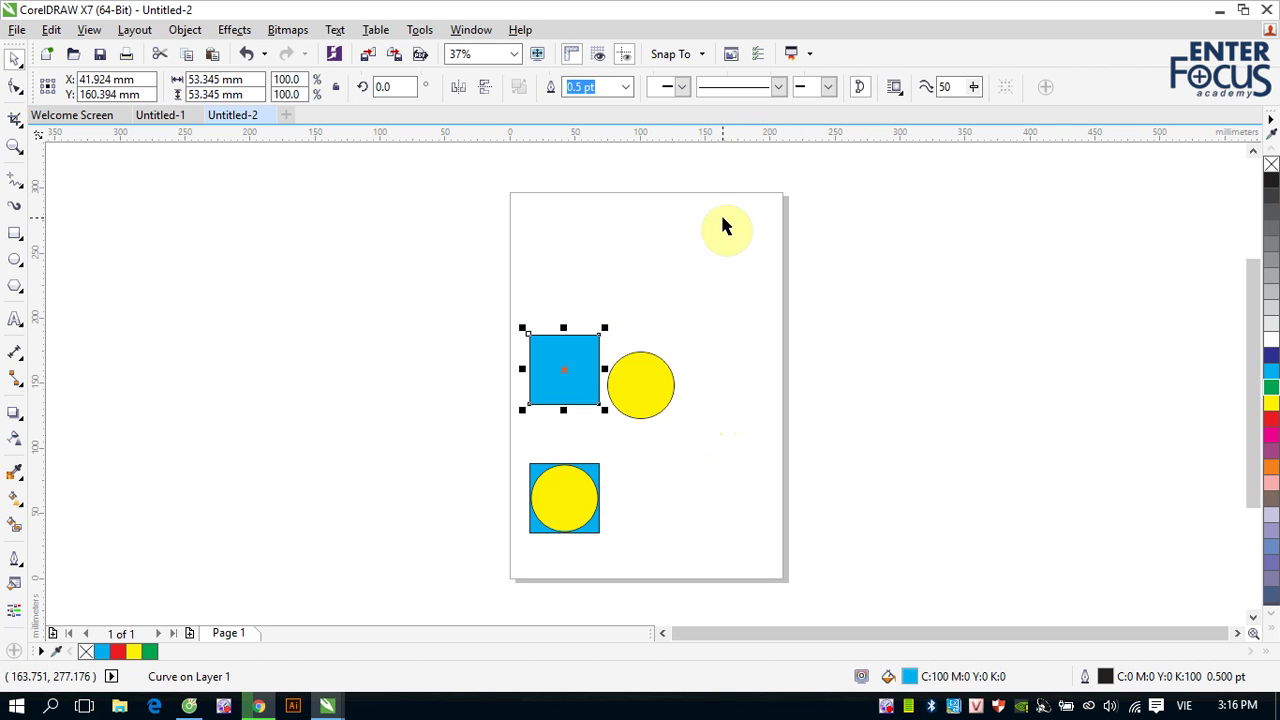
pyautogui.click(693, 280)
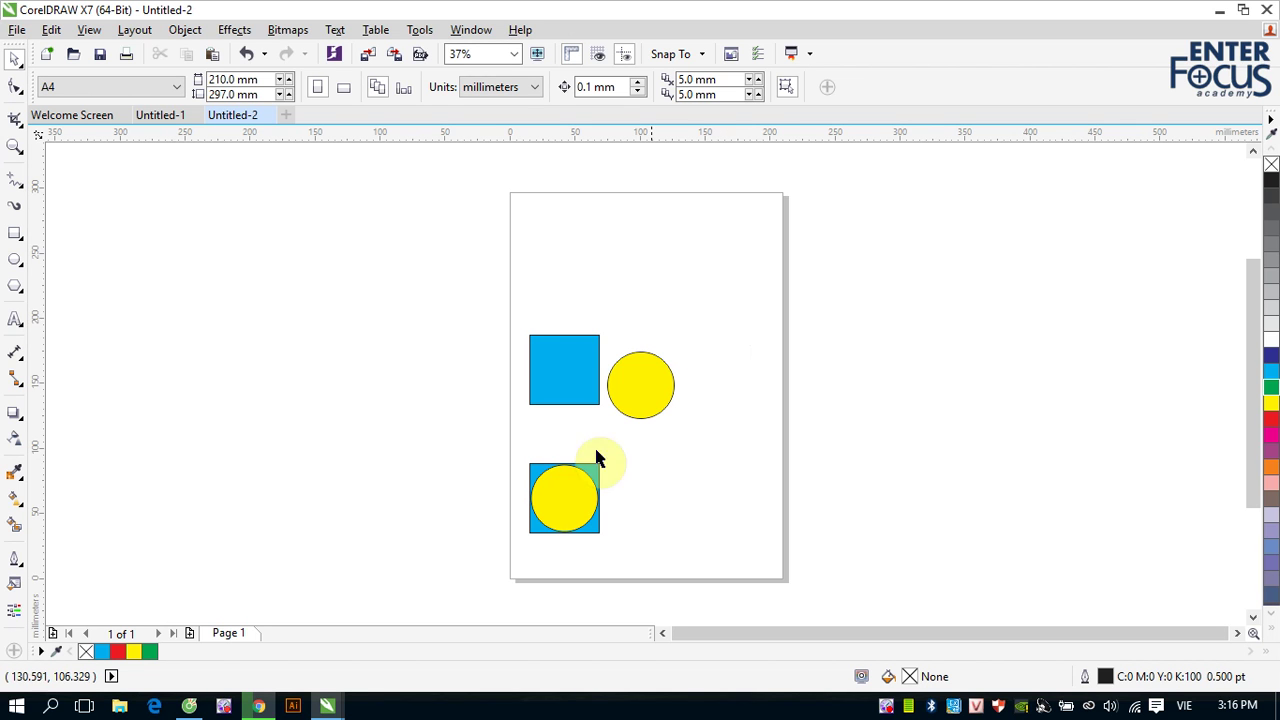
# Step: Trim the bottom square with the circle nested inside it
pyautogui.moveTo(514, 447); pyautogui.dragTo(619, 561)
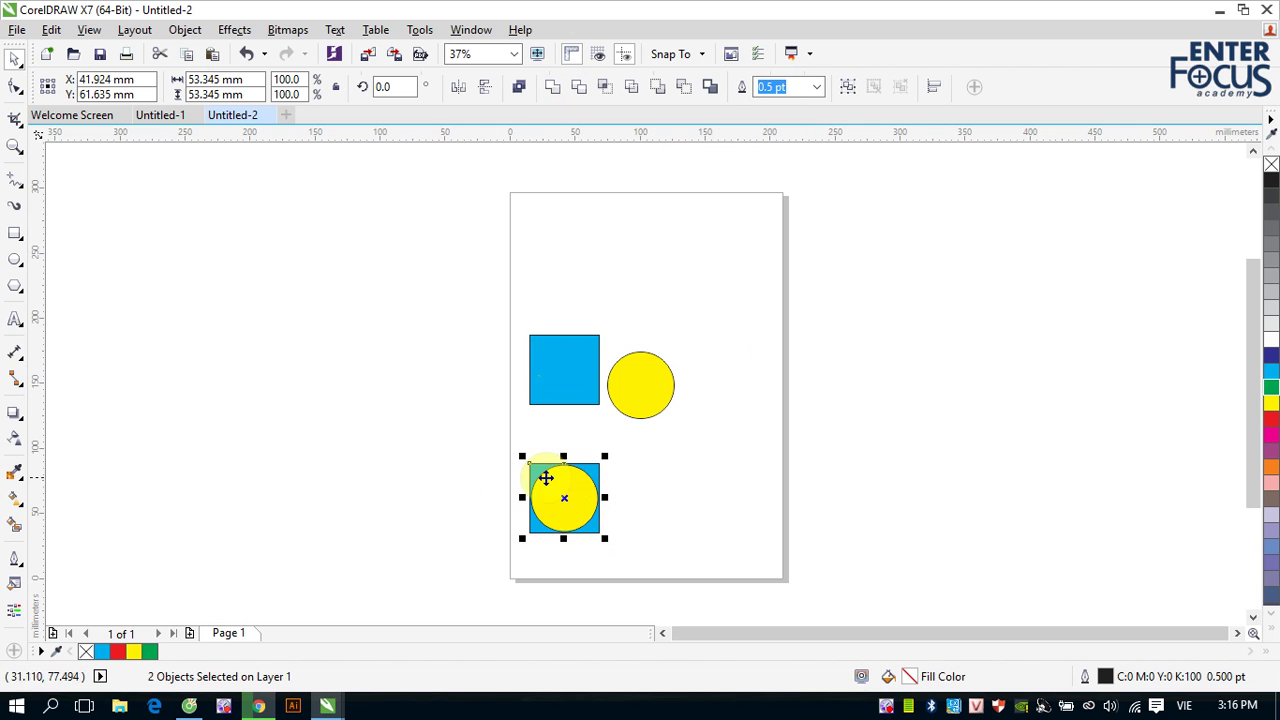
pyautogui.click(581, 92)
pyautogui.click(719, 248)
# Step: Move the bottom circle clear of its square to about X 139, Y 55 mm, and undo the move
pyautogui.click(571, 507)
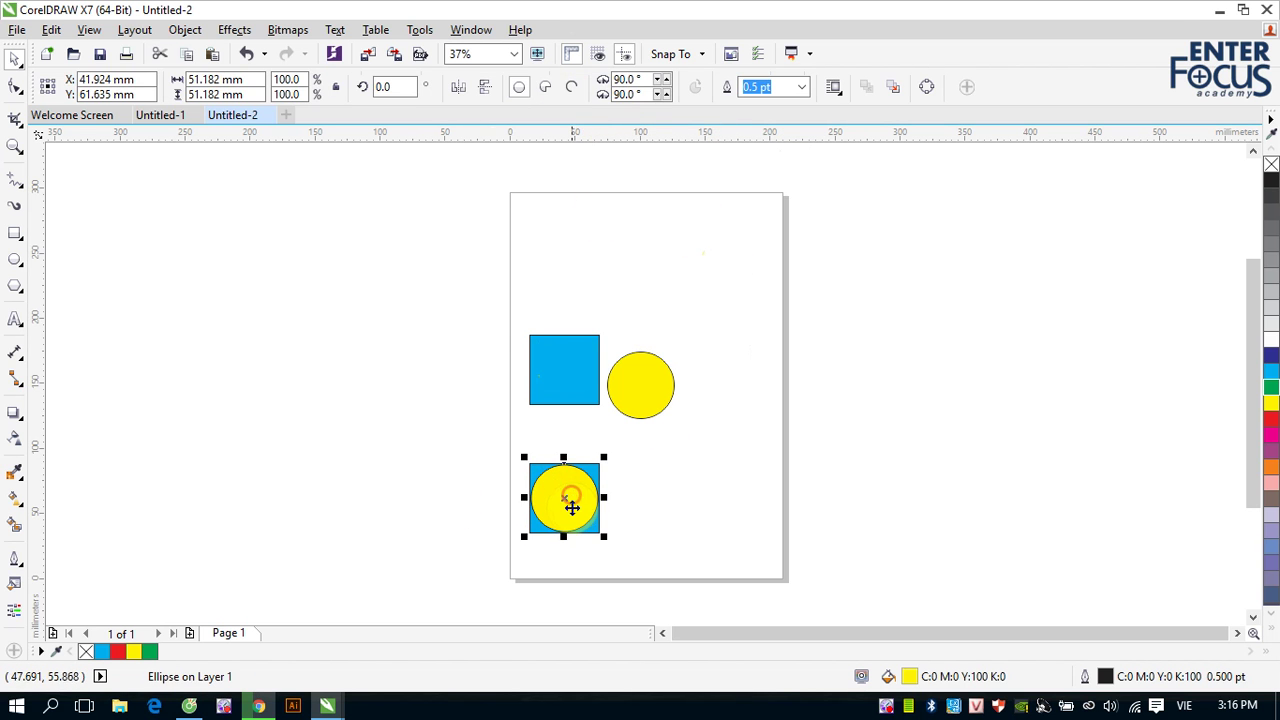
pyautogui.moveTo(571, 507); pyautogui.dragTo(697, 516)
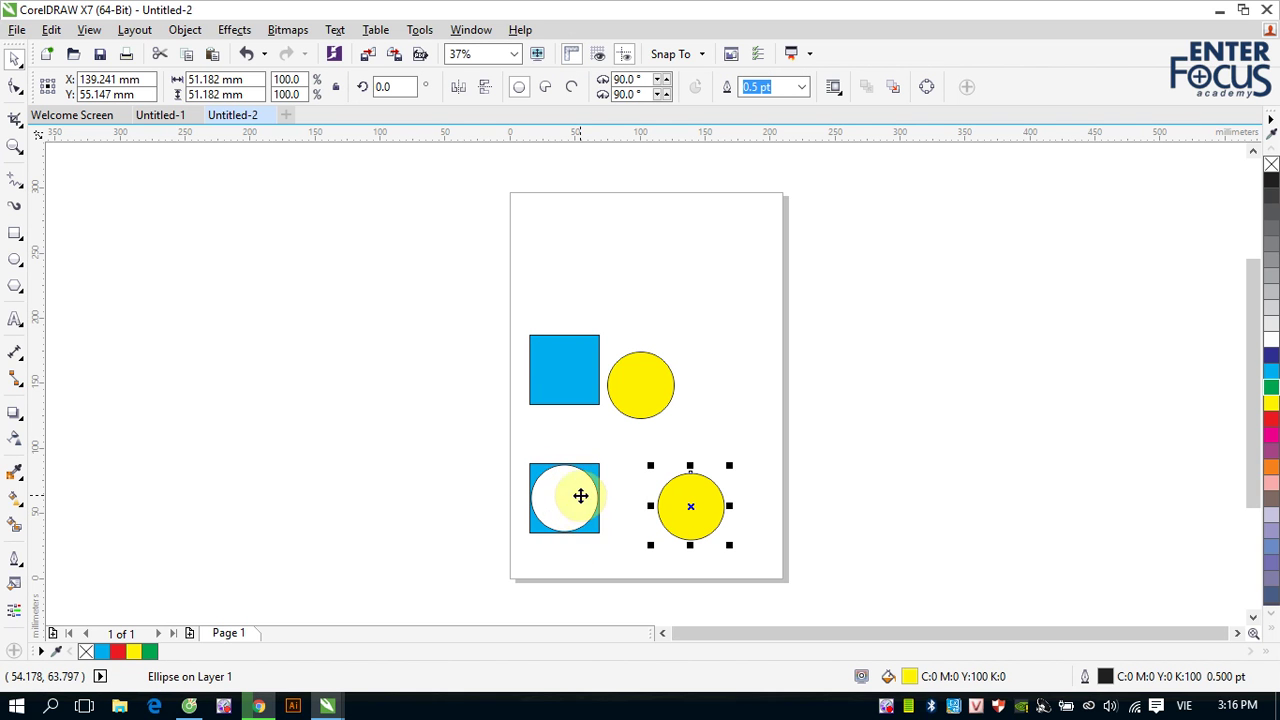
pyautogui.hotkey('ctrl', 'z')
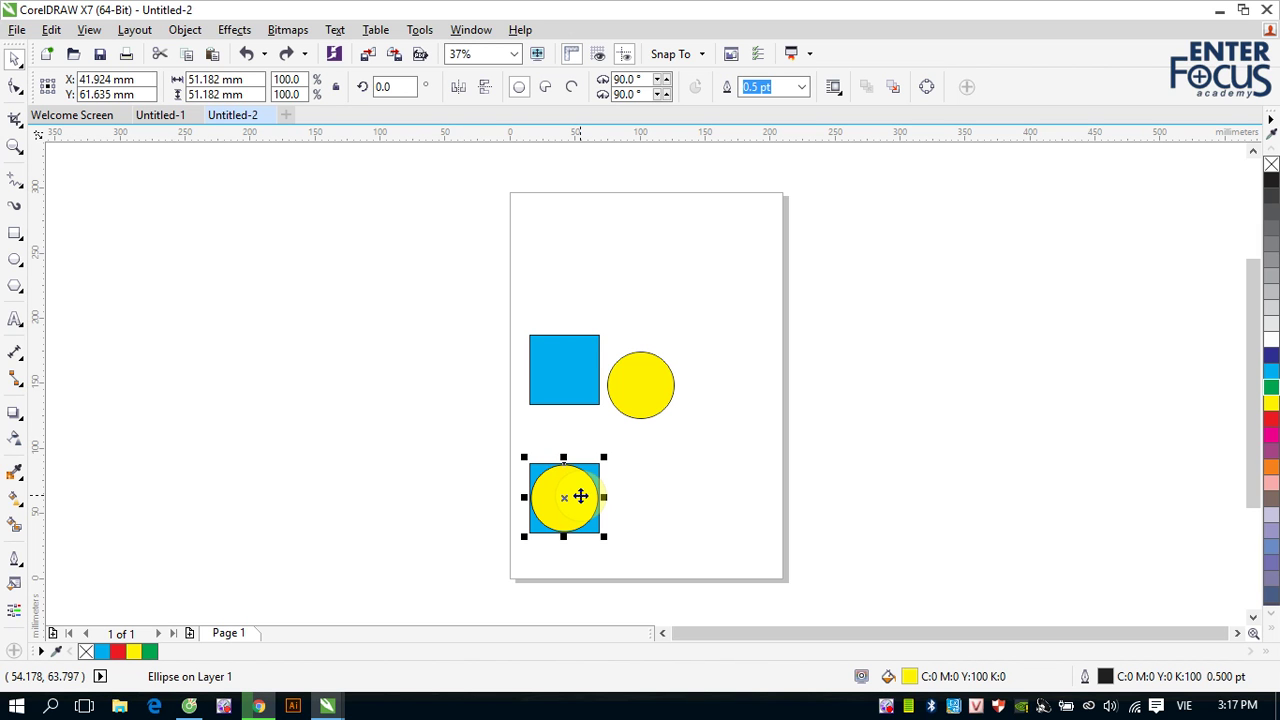
pyautogui.click(680, 477)
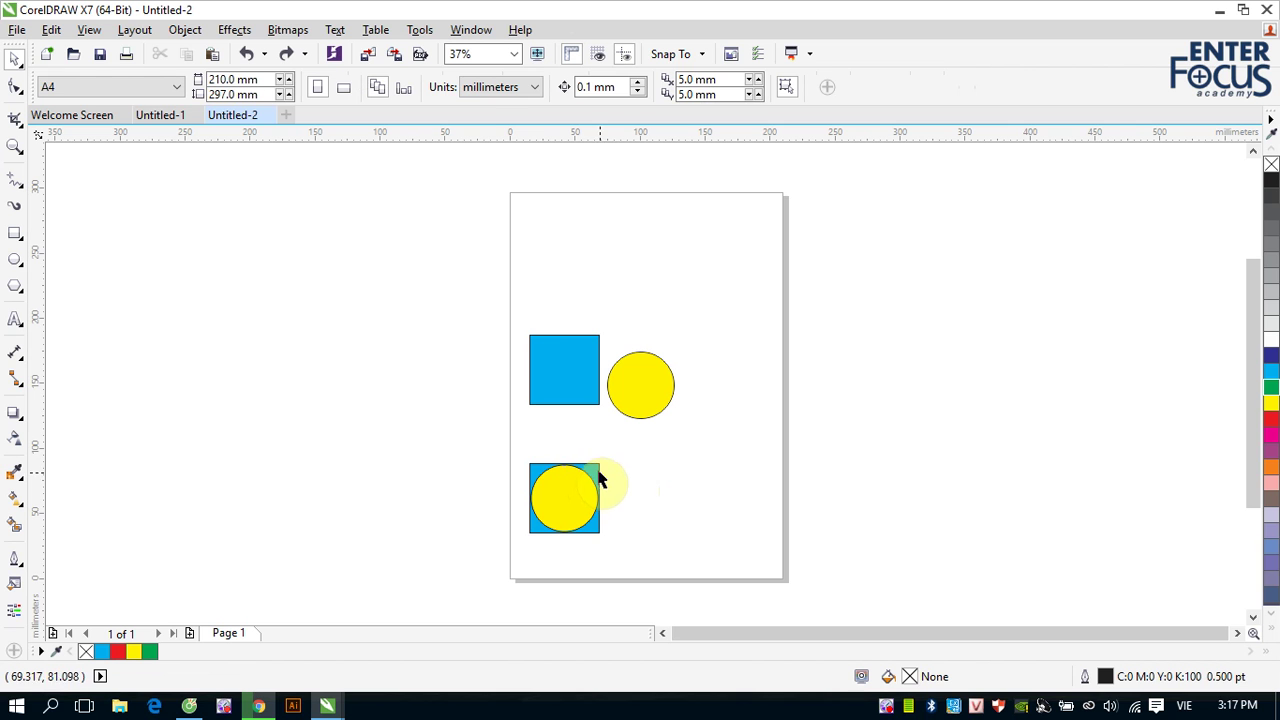
# Step: Try trimming the bottom square and its nested circle once more
pyautogui.click(596, 476)
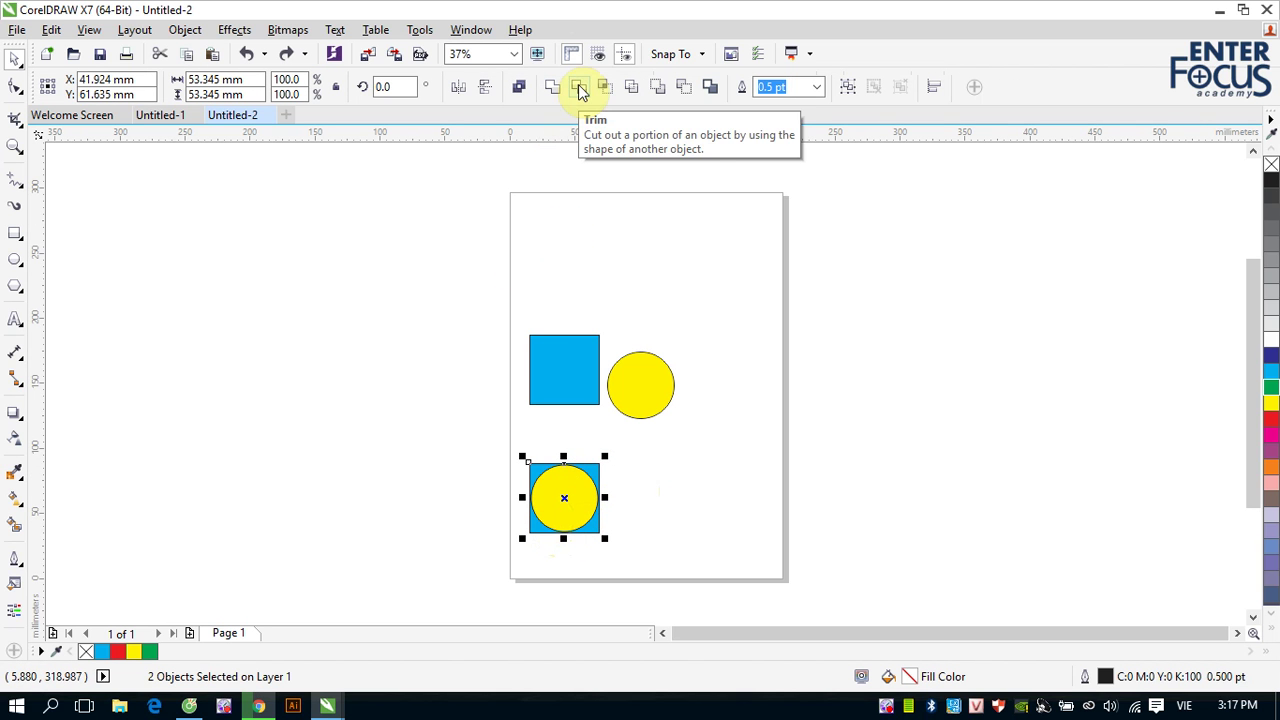
pyautogui.click(580, 88)
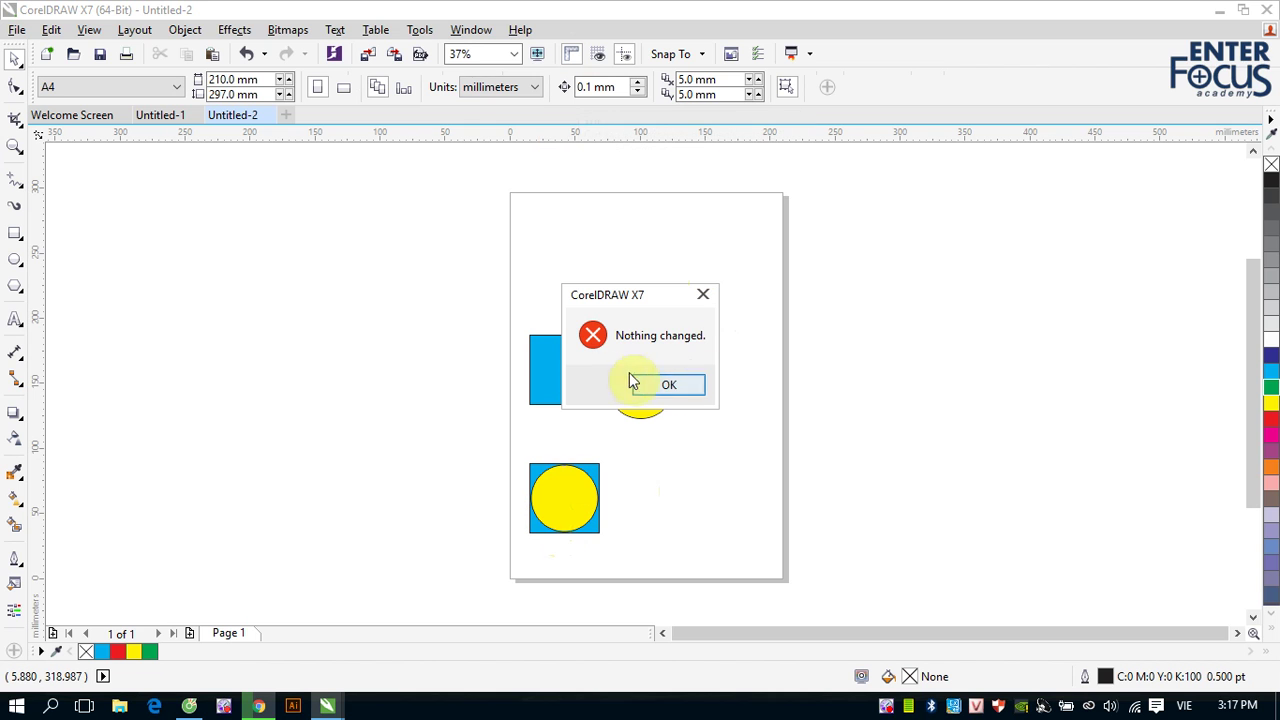
pyautogui.click(686, 388)
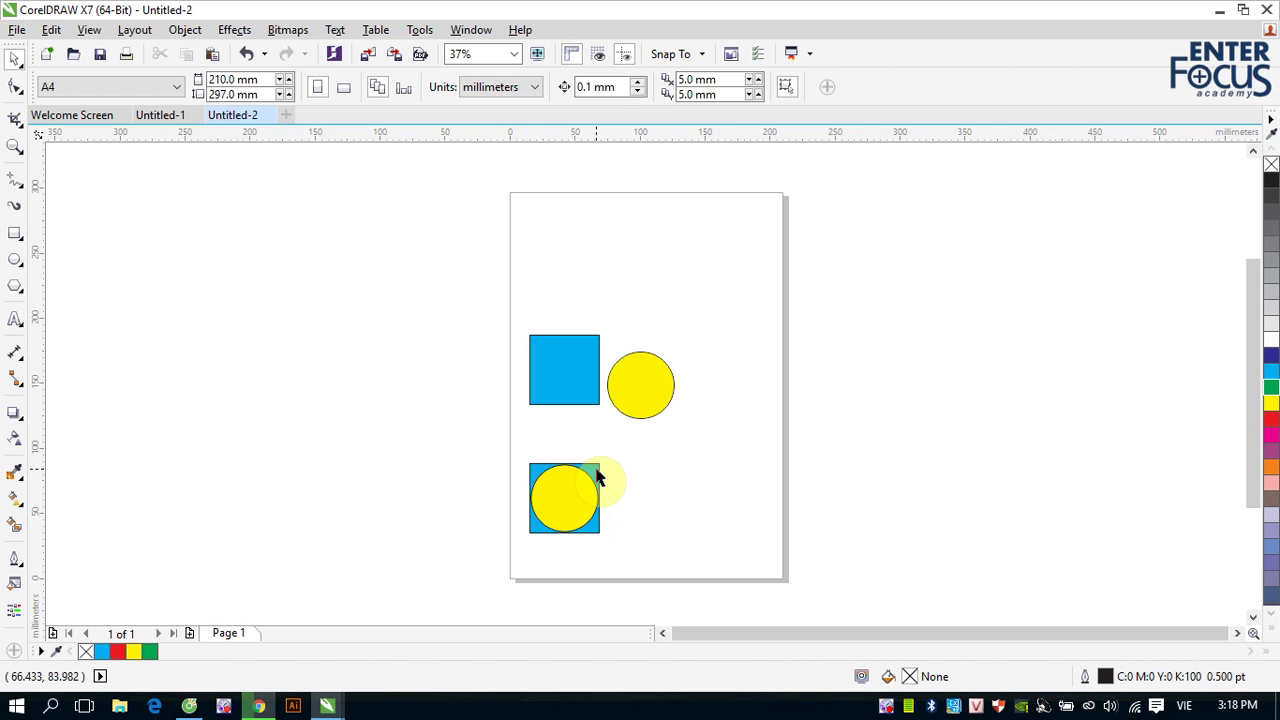
# Step: Delete the remaining middle and bottom shapes, and undo back to the three original square-and-circle pairs
pyautogui.moveTo(476, 310); pyautogui.dragTo(733, 566)
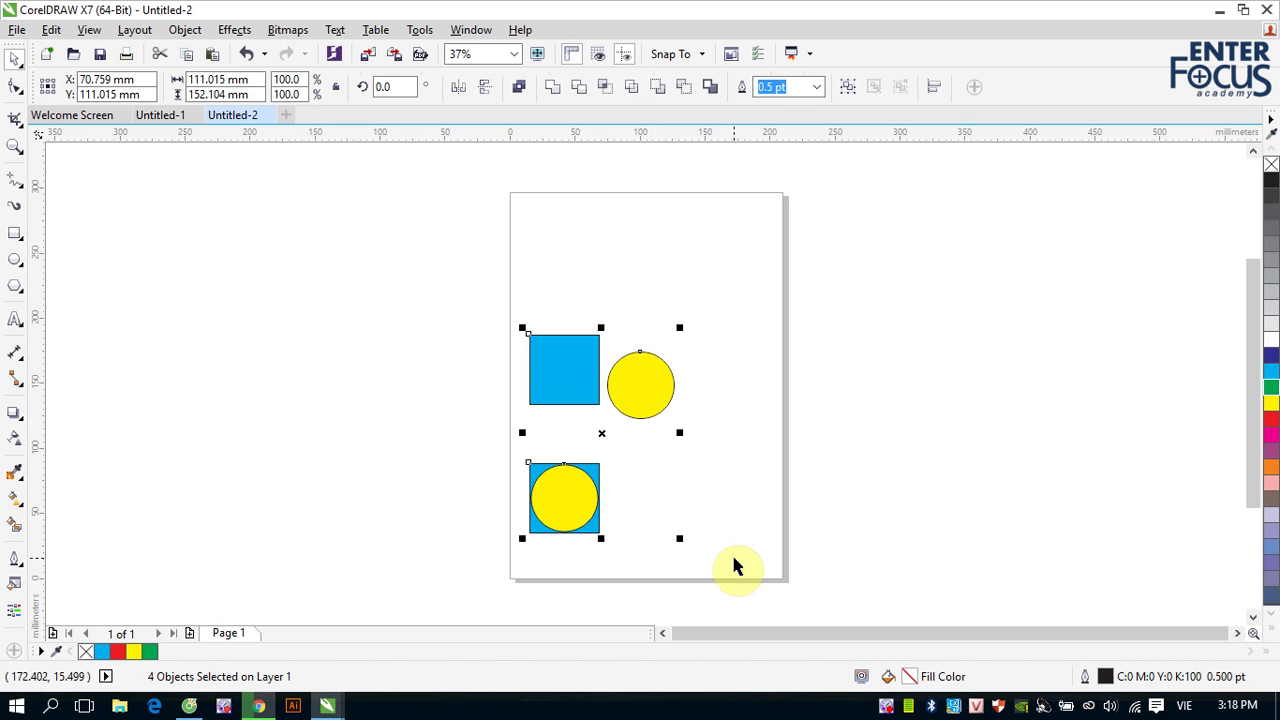
pyautogui.press('Delete')
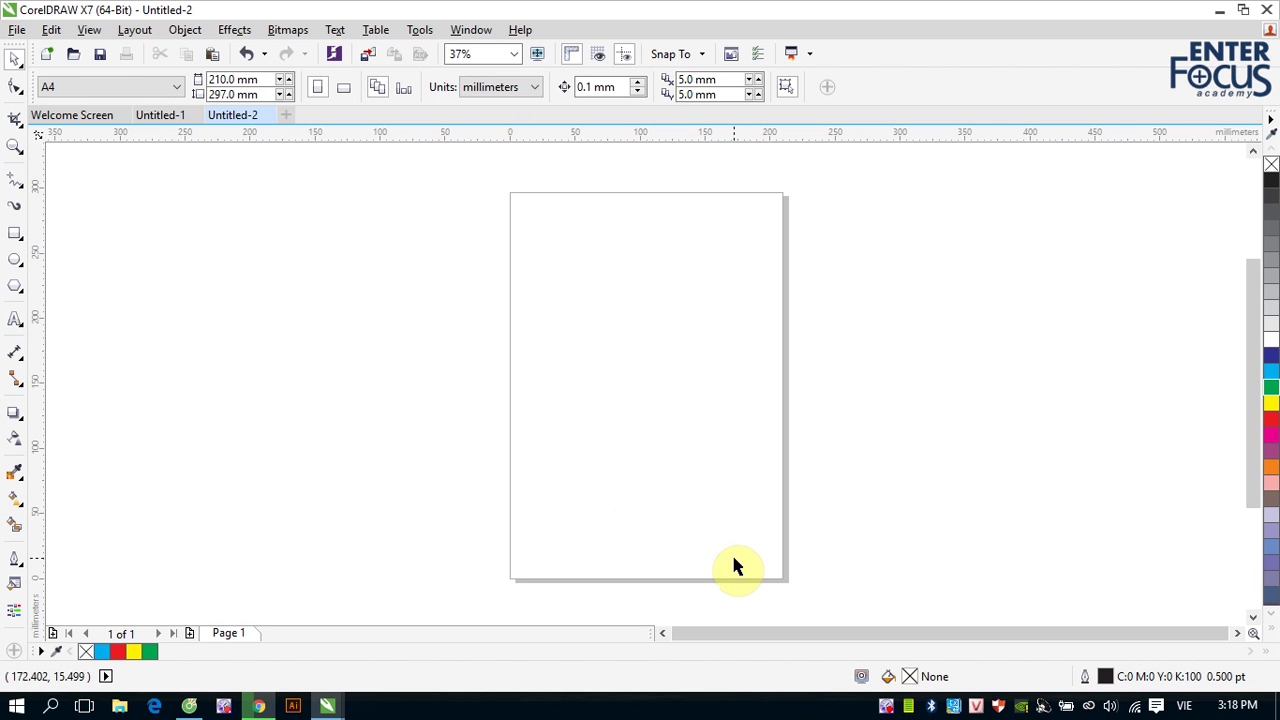
pyautogui.hotkey('ctrl', 'z')
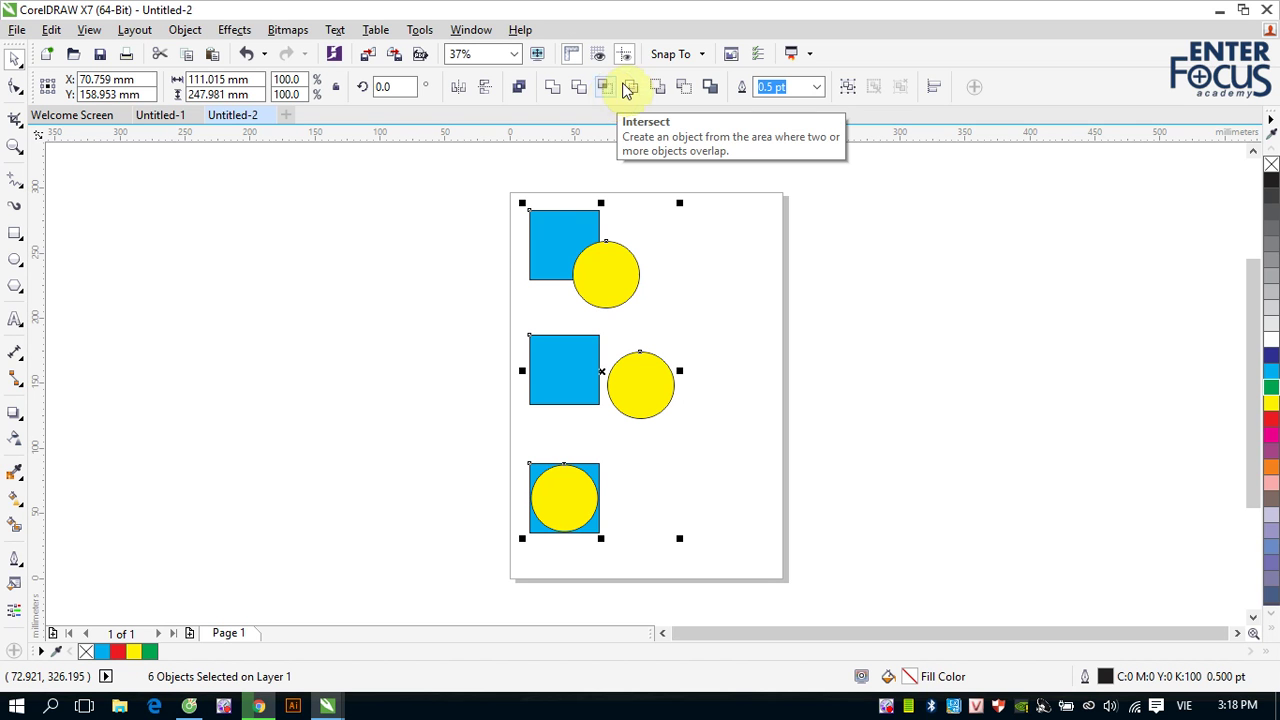
# Step: Intersect the overlapping top square and circle, and move the blue overlap piece off the page to about X -26, Y 255 mm
pyautogui.moveTo(509, 186); pyautogui.dragTo(658, 323)
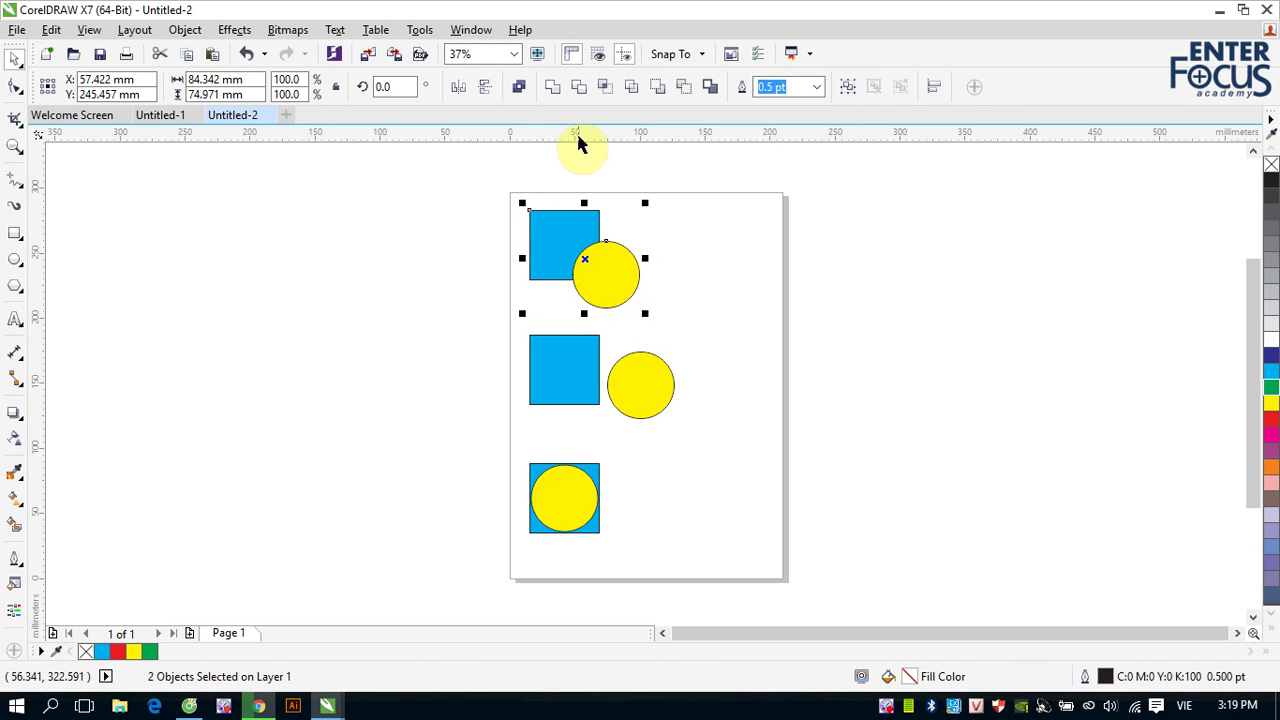
pyautogui.click(607, 87)
pyautogui.click(607, 88)
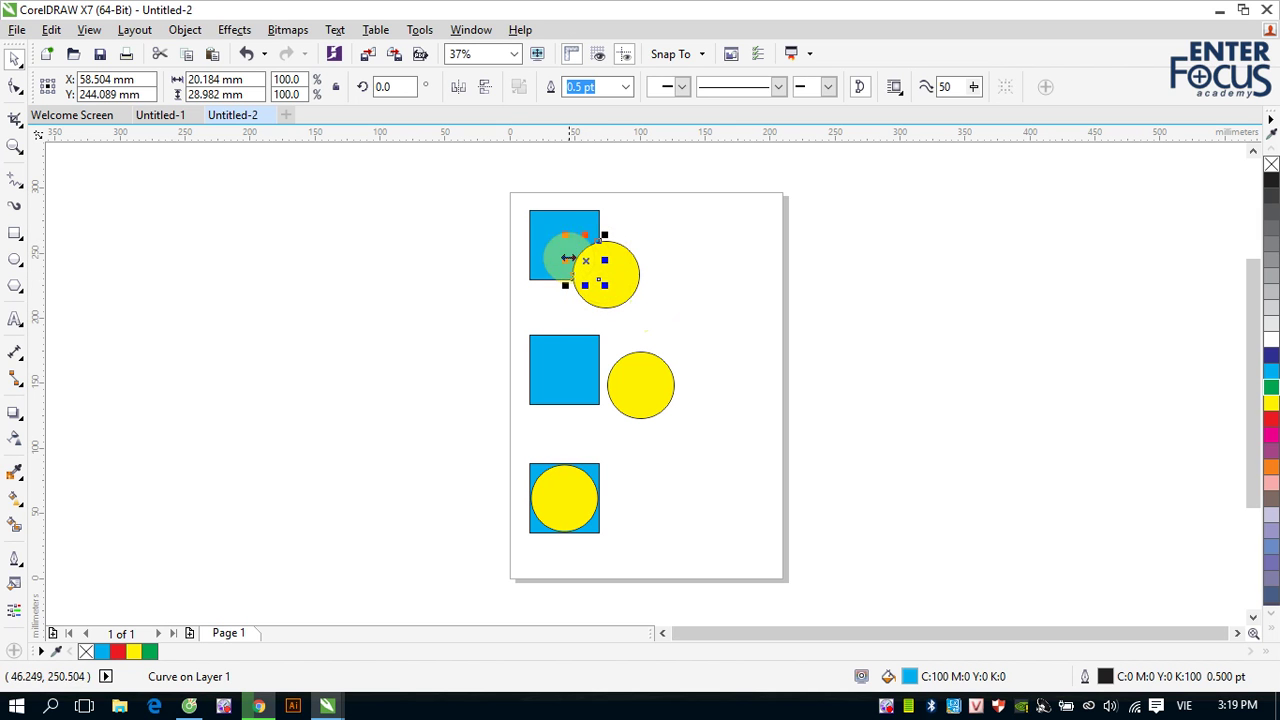
pyautogui.click(587, 261)
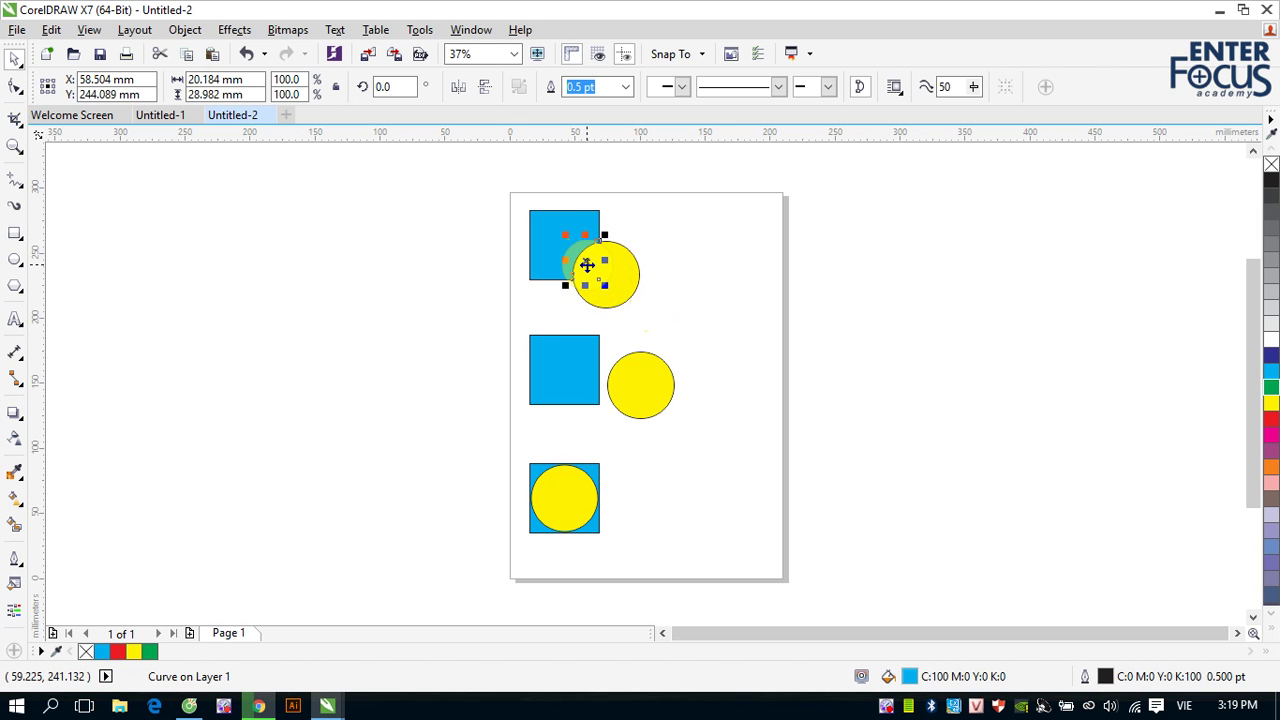
pyautogui.moveTo(587, 261); pyautogui.dragTo(477, 246)
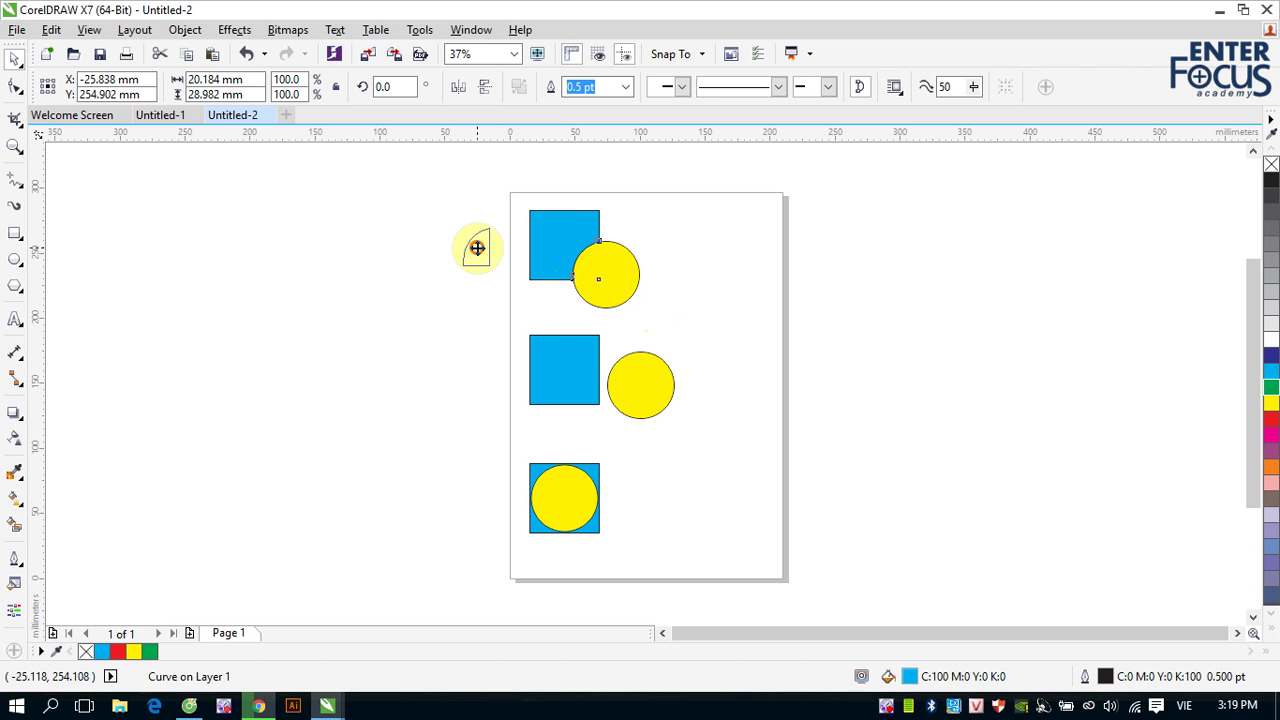
# Step: Intersect the top pair with the circle selected last, and move the yellow overlap piece to about X 110, Y 268 mm
pyautogui.click(549, 224)
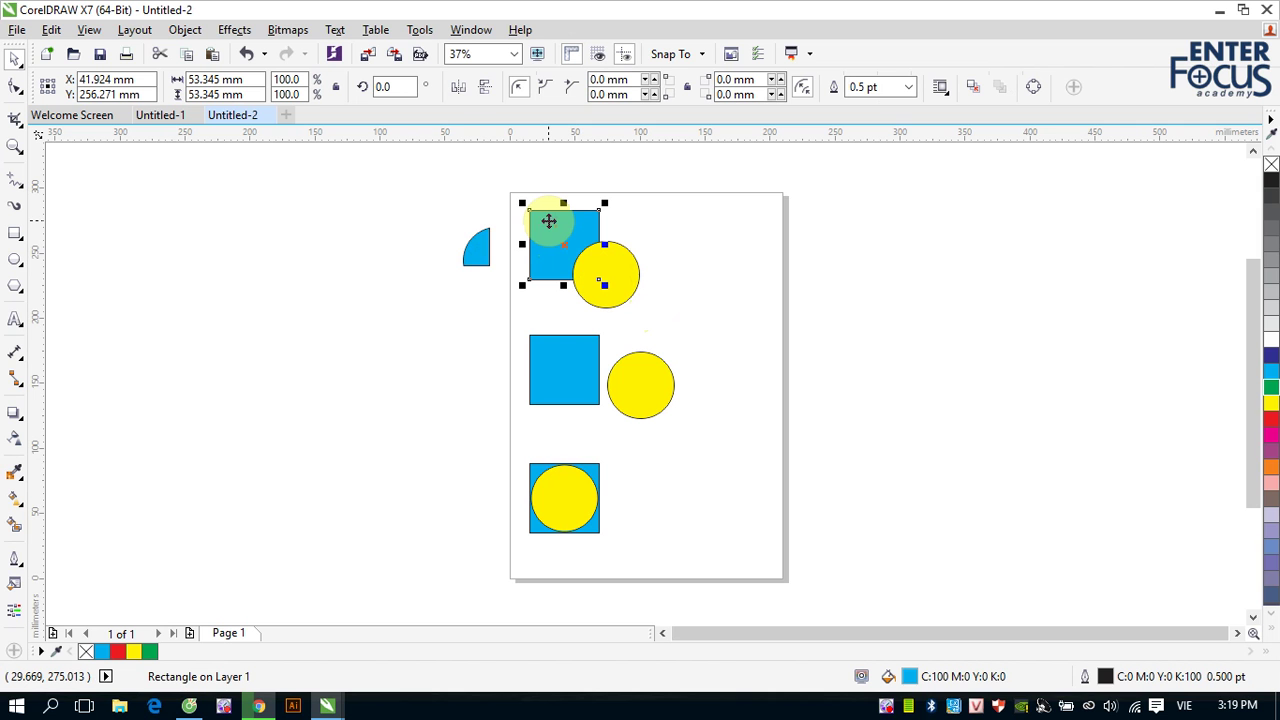
pyautogui.keyDown('shift'); pyautogui.click(625, 276); pyautogui.keyUp('shift')
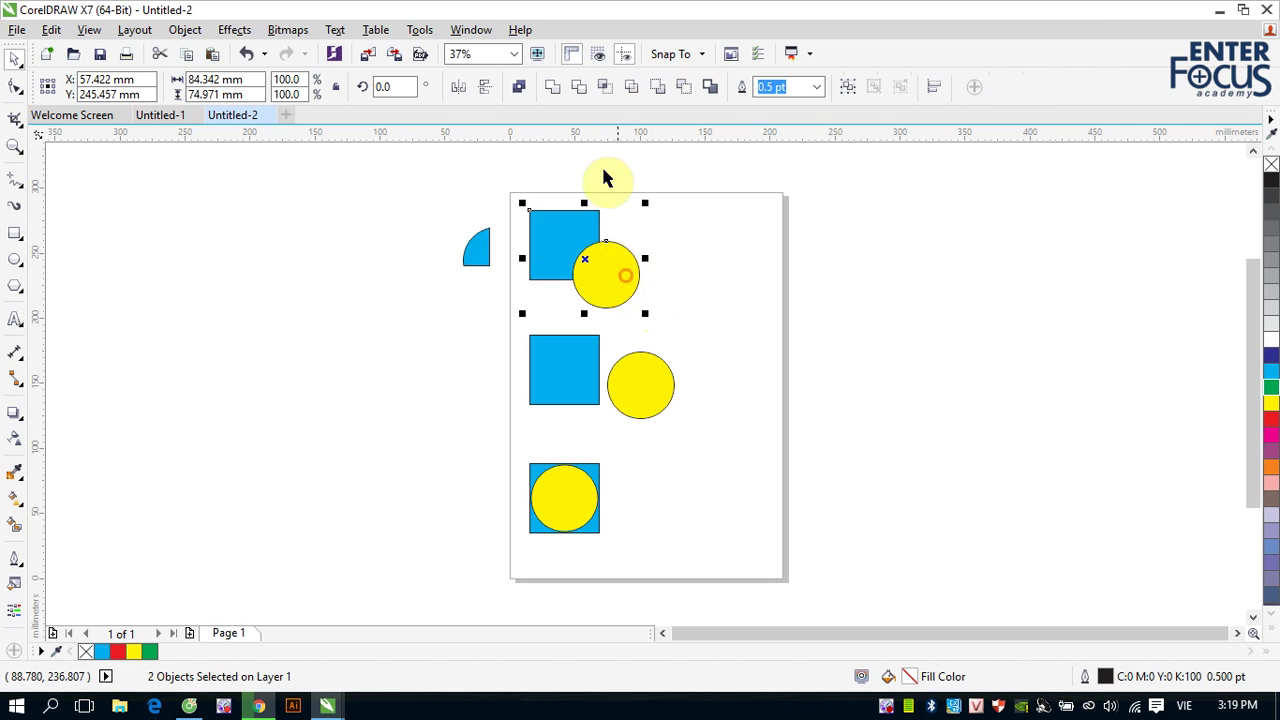
pyautogui.click(604, 86)
pyautogui.moveTo(589, 260); pyautogui.dragTo(654, 231)
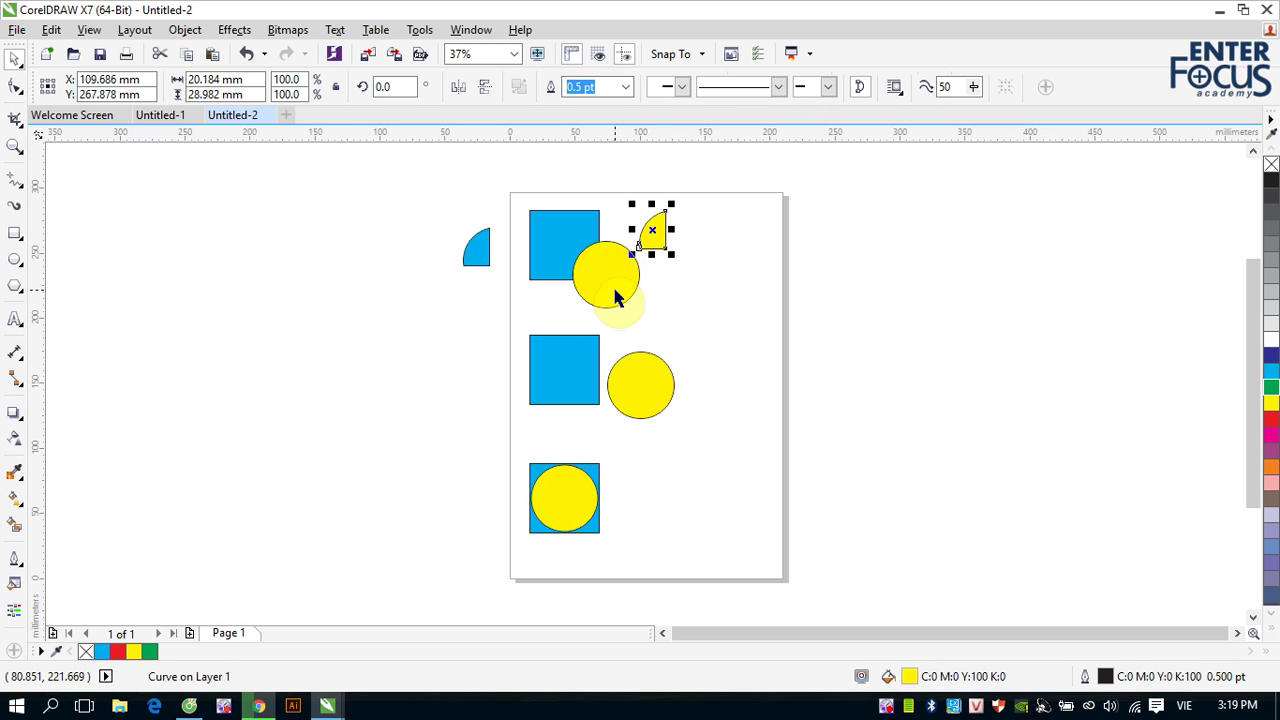
# Step: Try to intersect the separate middle square and circle
pyautogui.click(542, 369)
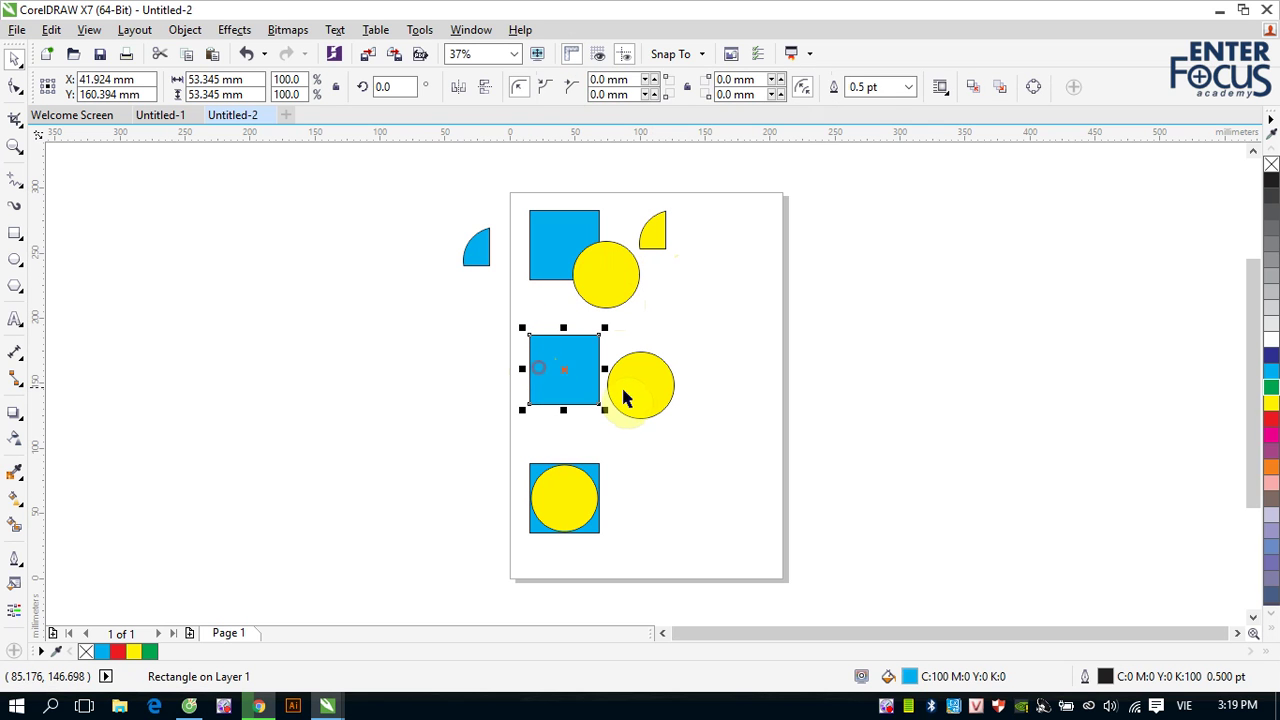
pyautogui.keyDown('shift'); pyautogui.click(625, 395); pyautogui.keyUp('shift')
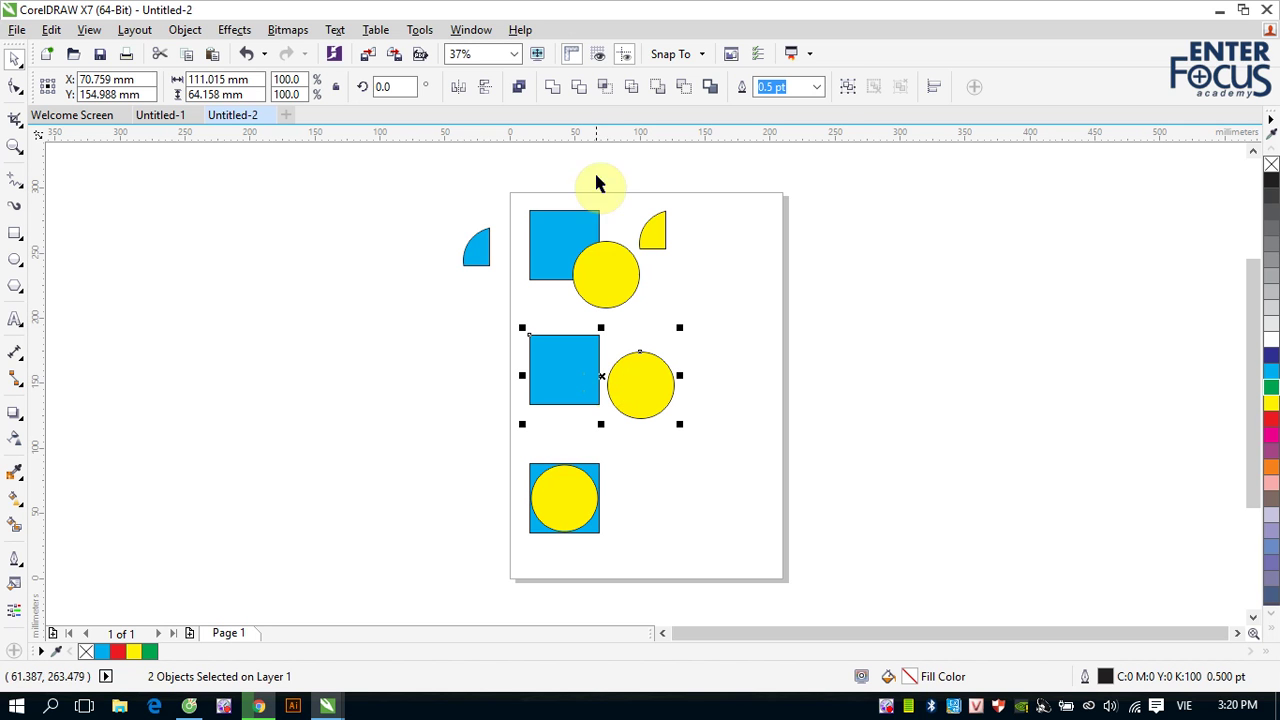
pyautogui.click(604, 88)
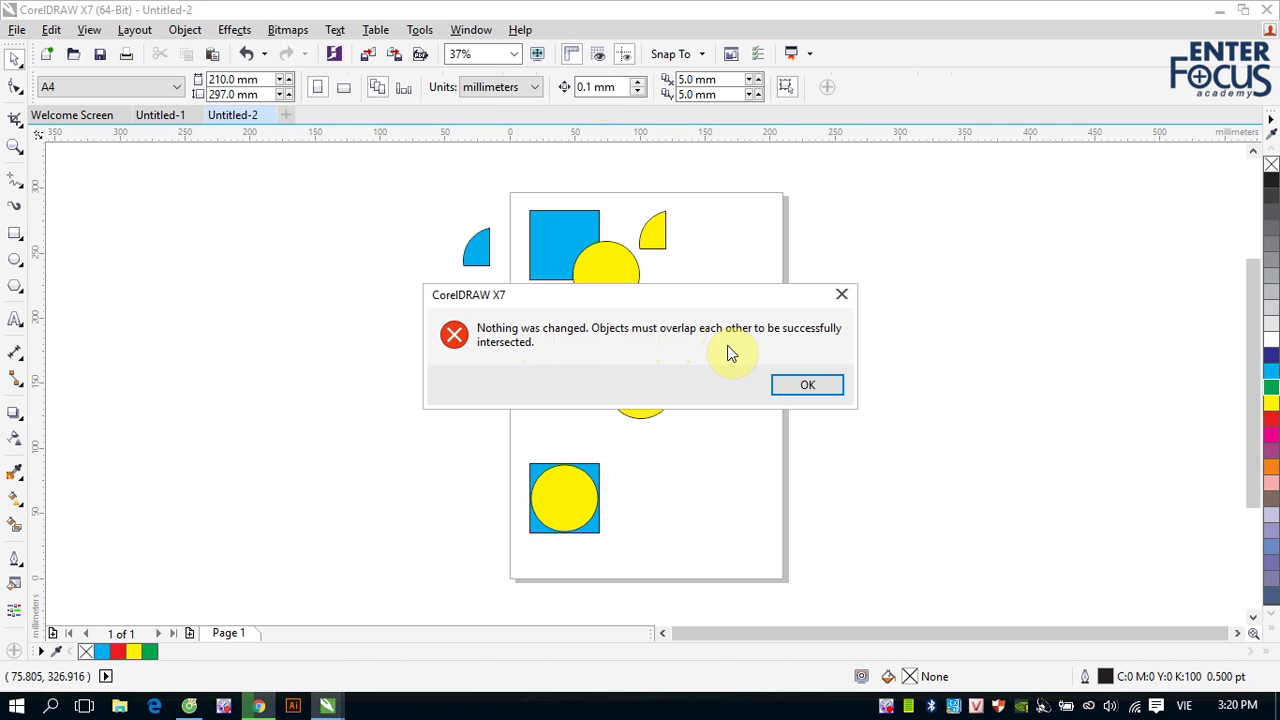
pyautogui.click(788, 386)
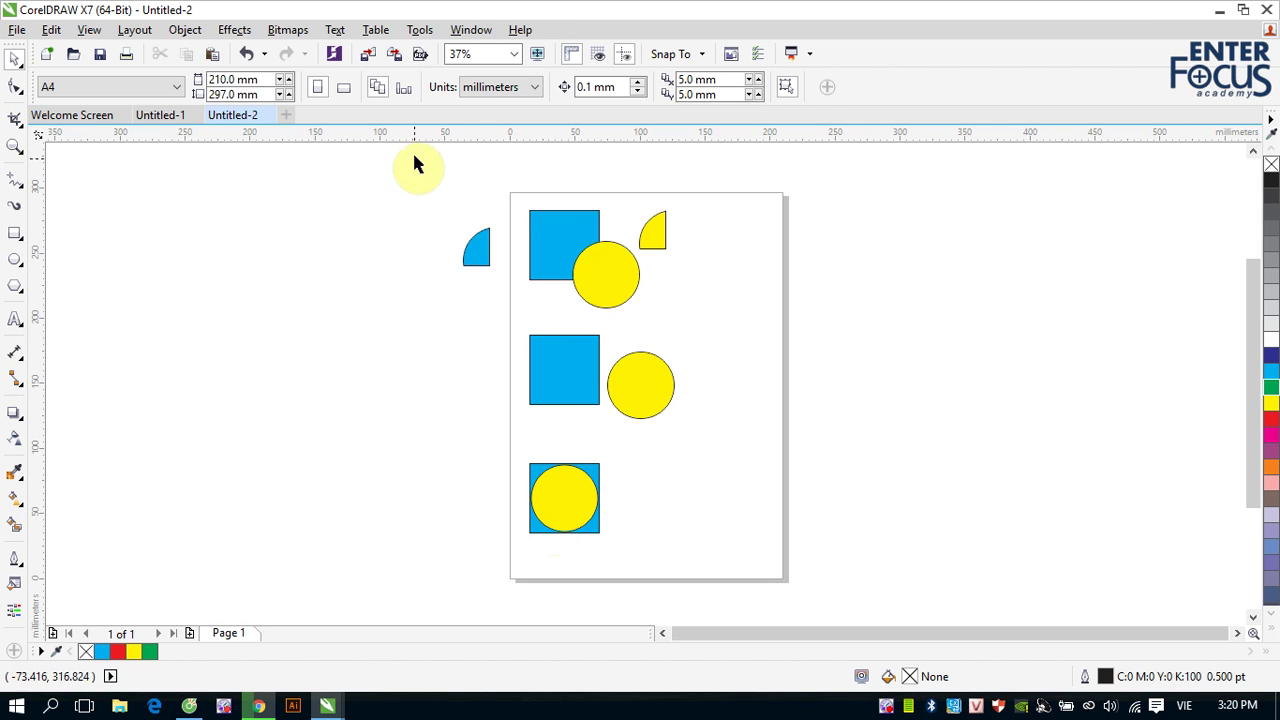
# Step: Delete all shapes on and beside the page, and undo back to the three original square-and-circle pairs
pyautogui.moveTo(414, 158); pyautogui.dragTo(757, 598)
pyautogui.press('Delete')
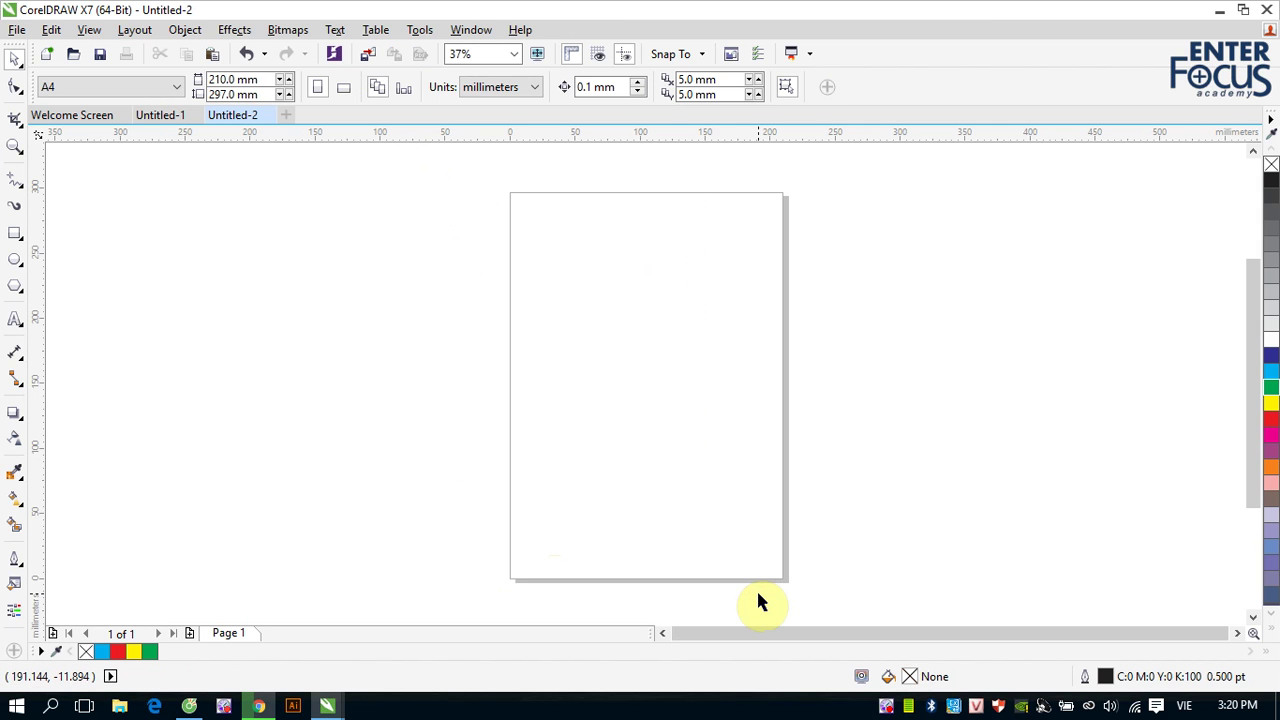
pyautogui.hotkey('ctrl', 'z')
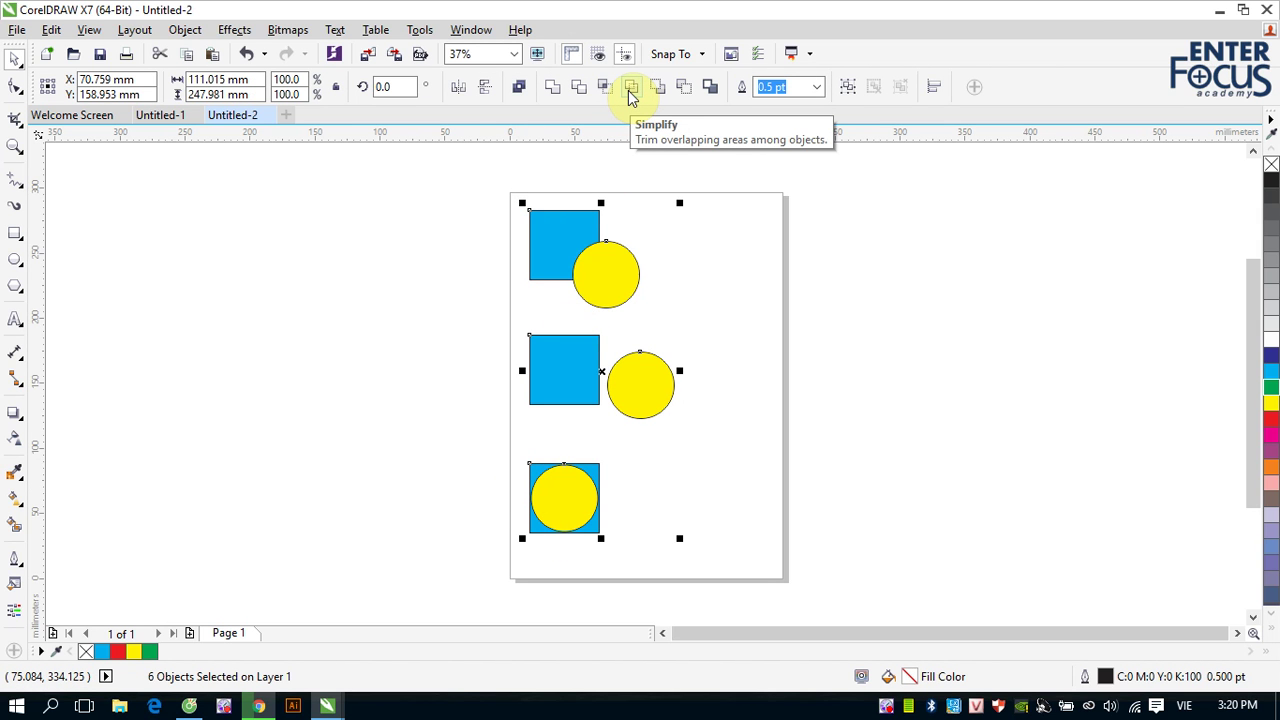
pyautogui.click(906, 351)
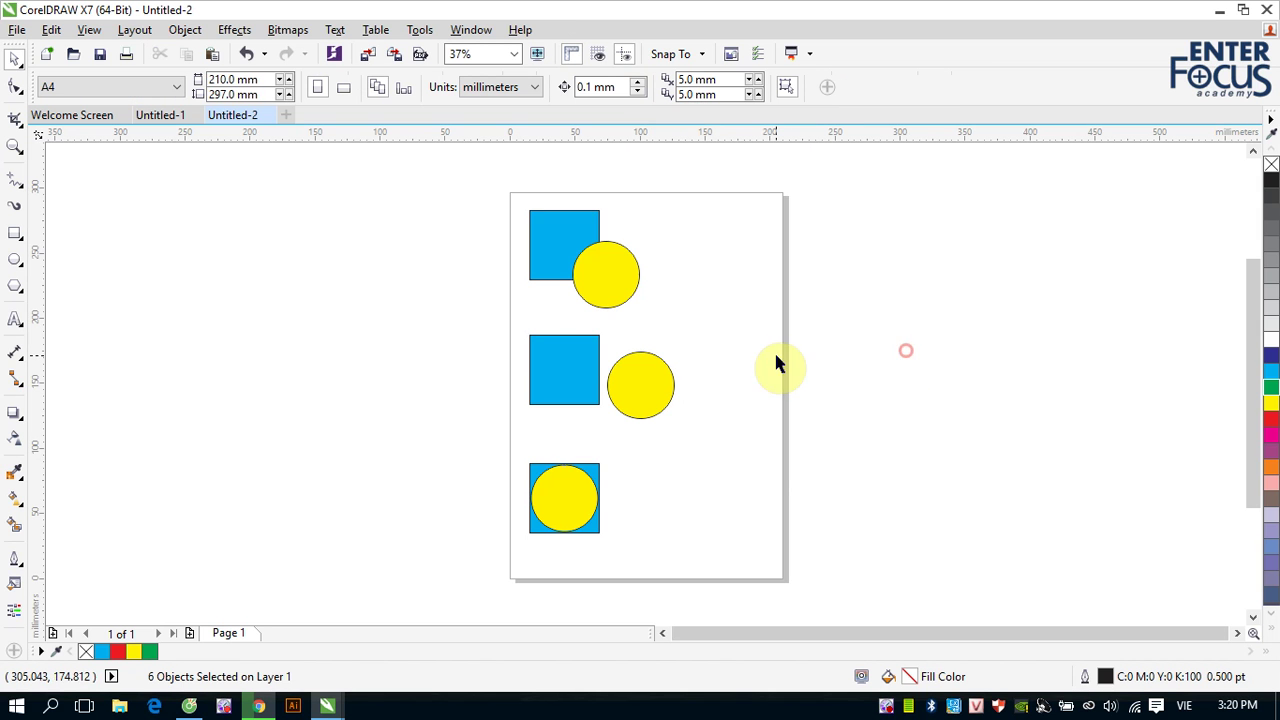
# Step: Draw a six-sided polygon about 24 by 27 mm, fill it green, and place it over the top pair's overlap at about X 71, Y 259 mm
pyautogui.click(20, 286)
pyautogui.moveTo(578, 215); pyautogui.dragTo(630, 266)
pyautogui.click(16, 58)
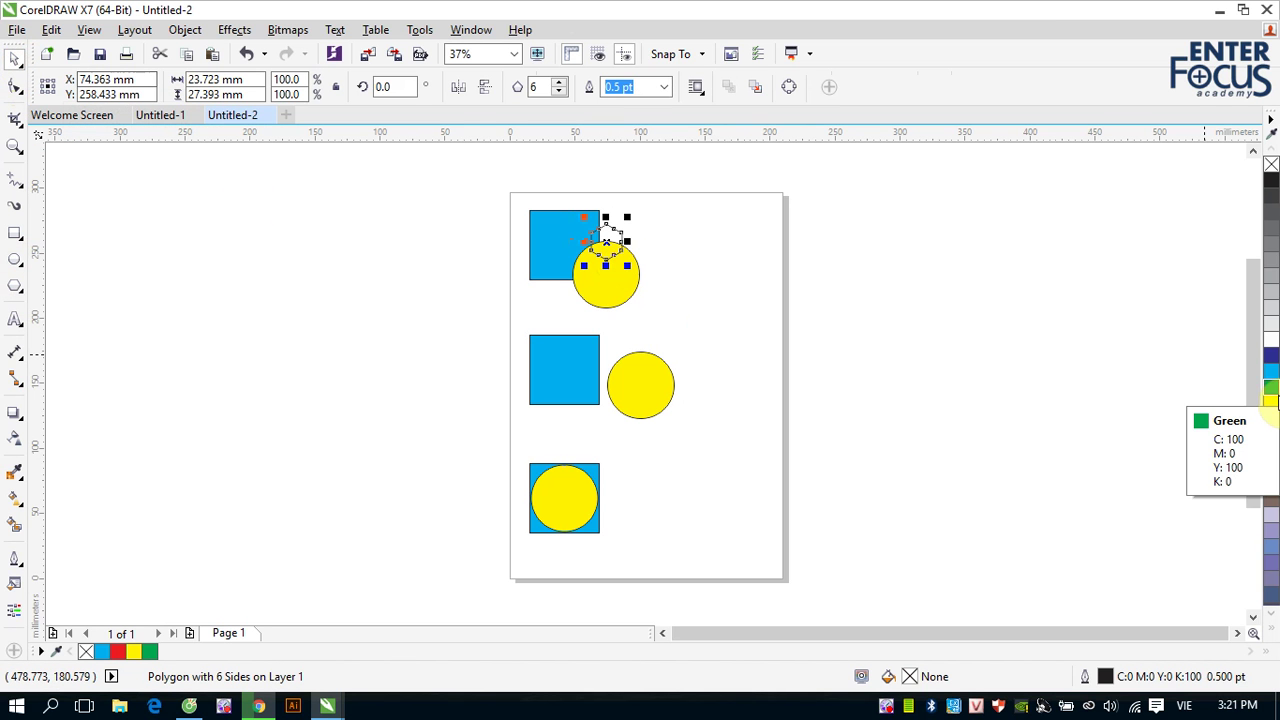
pyautogui.moveTo(1271, 387); pyautogui.dragTo(605, 243)
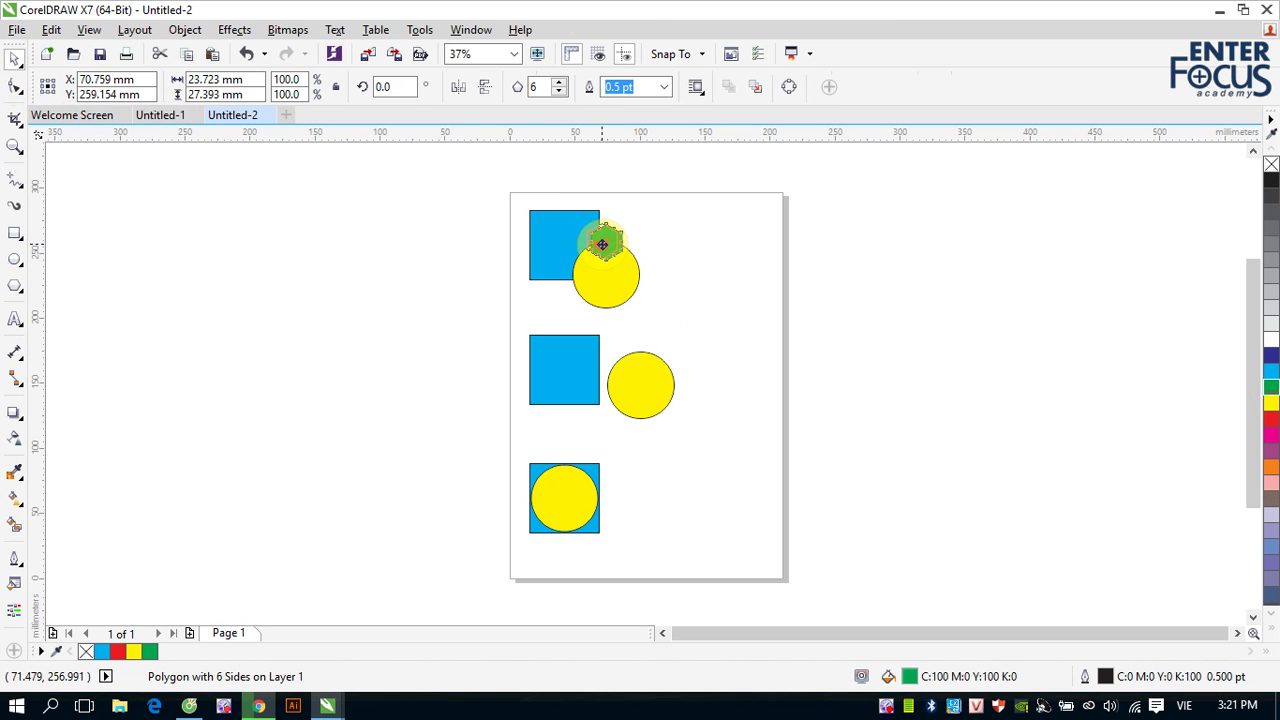
pyautogui.click(809, 278)
# Step: Copy the green hexagon beside the middle circle and again inside the bottom circle
pyautogui.moveTo(603, 262); pyautogui.dragTo(710, 370)
pyautogui.moveTo(705, 370); pyautogui.dragTo(567, 497)
pyautogui.click(690, 495)
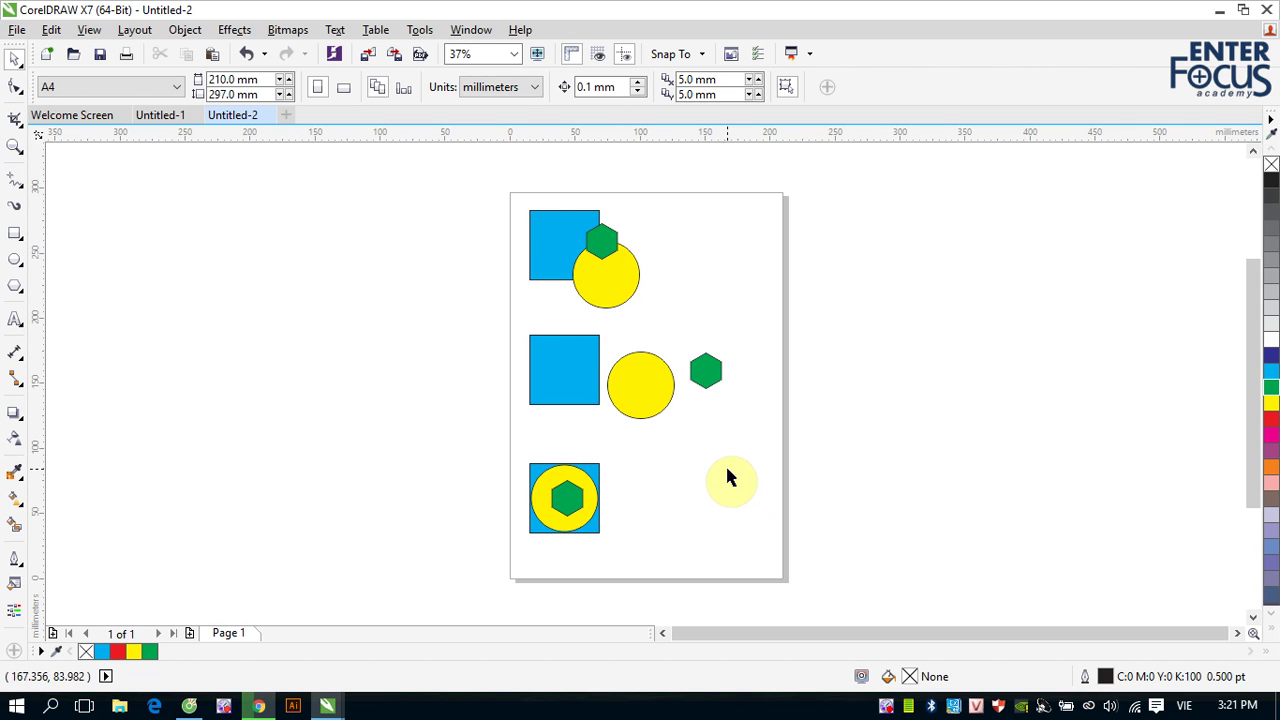
# Step: Simplify the top square, circle and hexagon together, and move the hexagon clear to about X 136, Y 259 mm
pyautogui.click(481, 187)
pyautogui.moveTo(675, 330); pyautogui.dragTo(675, 328)
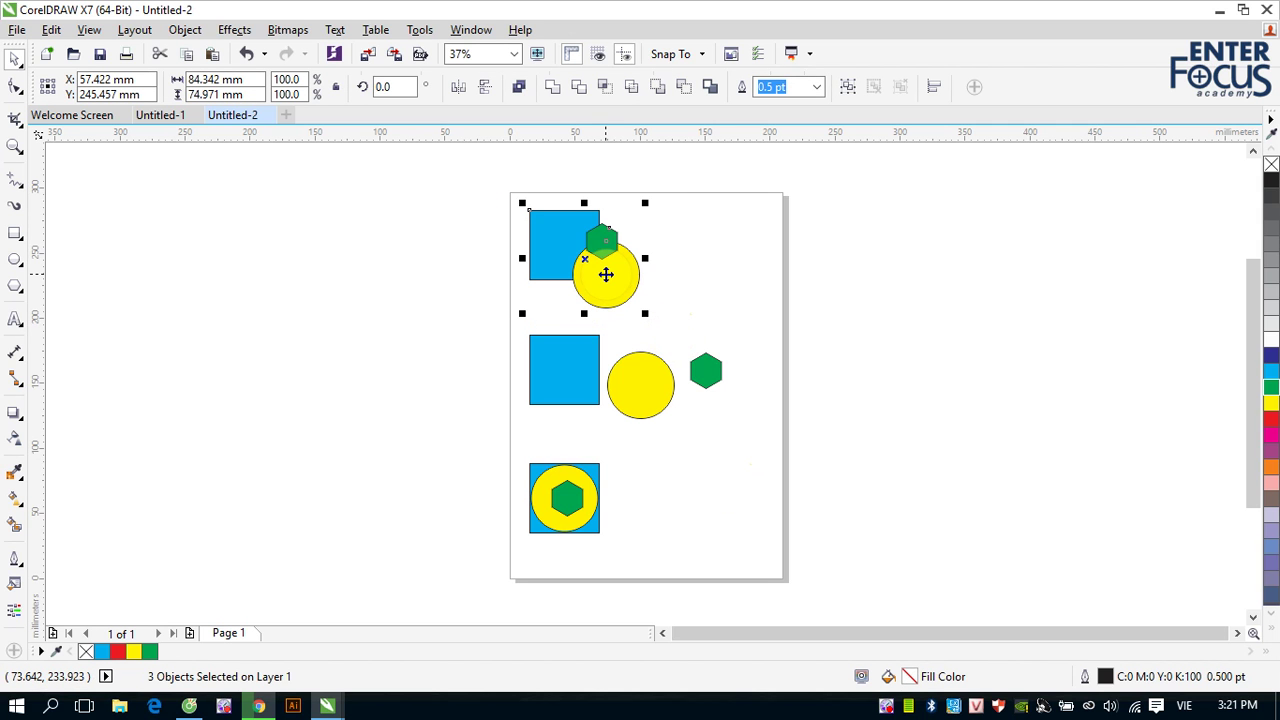
pyautogui.click(631, 90)
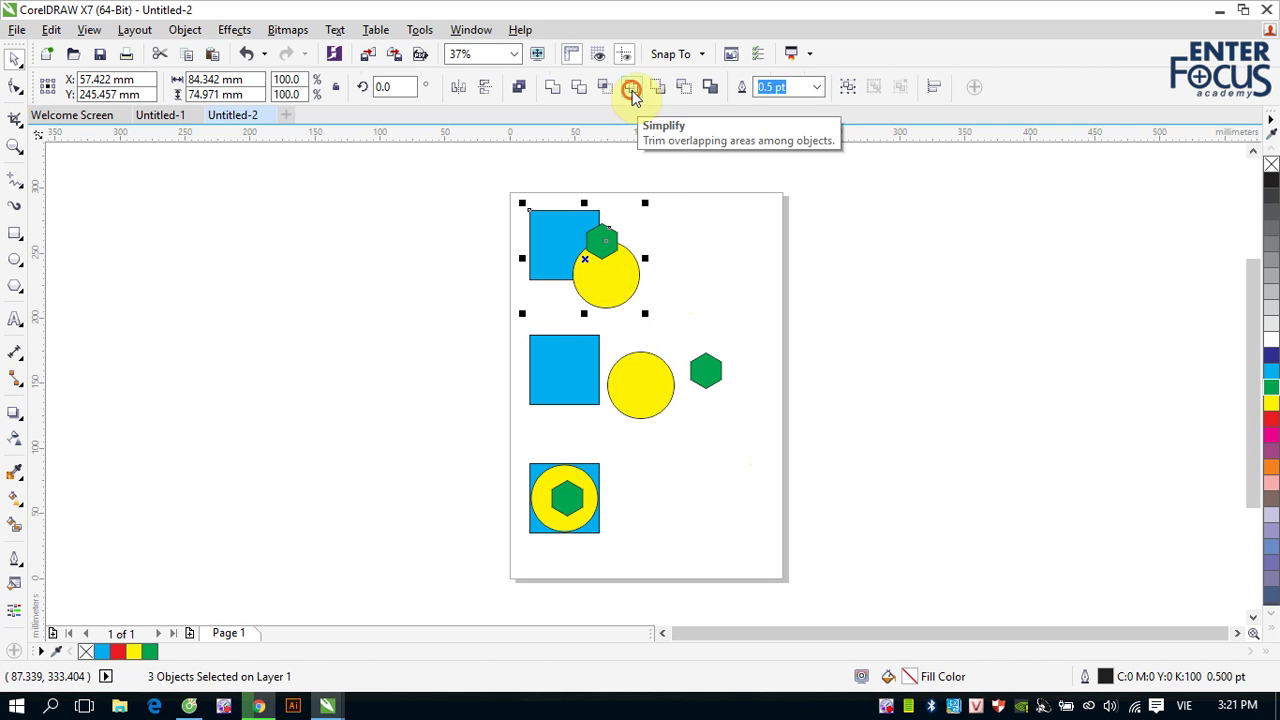
pyautogui.click(812, 221)
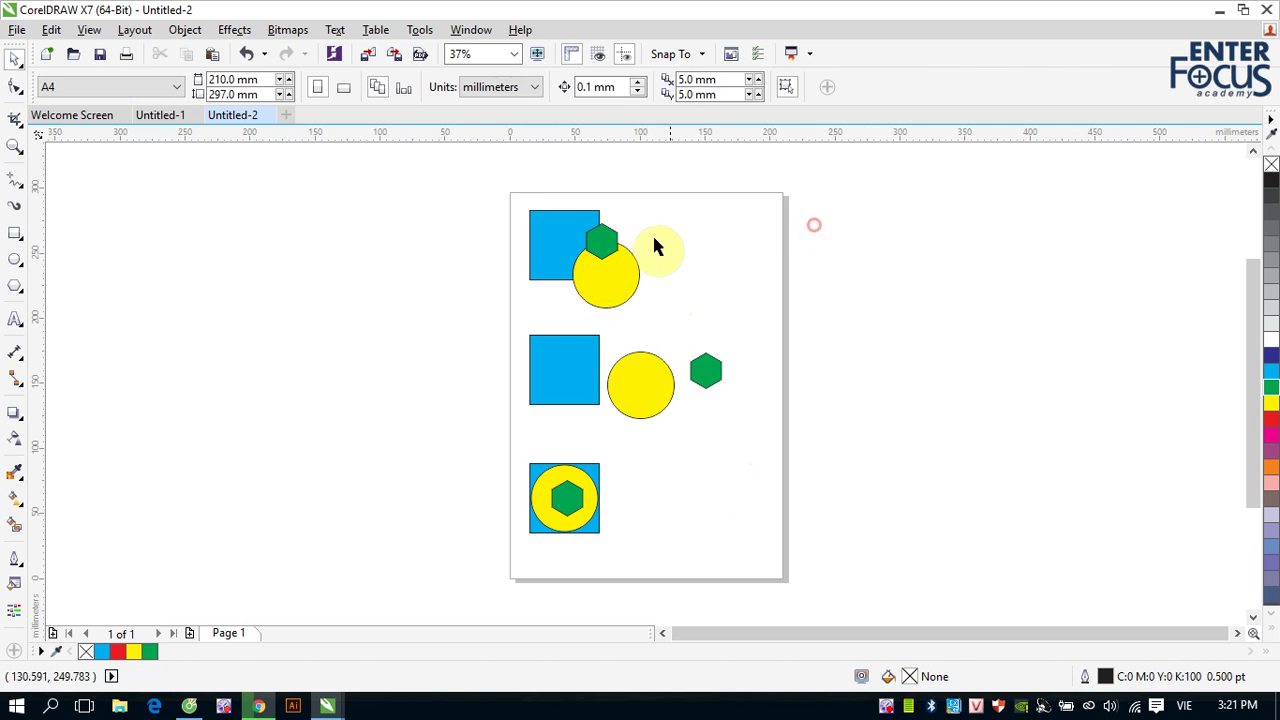
pyautogui.moveTo(604, 242); pyautogui.dragTo(691, 243)
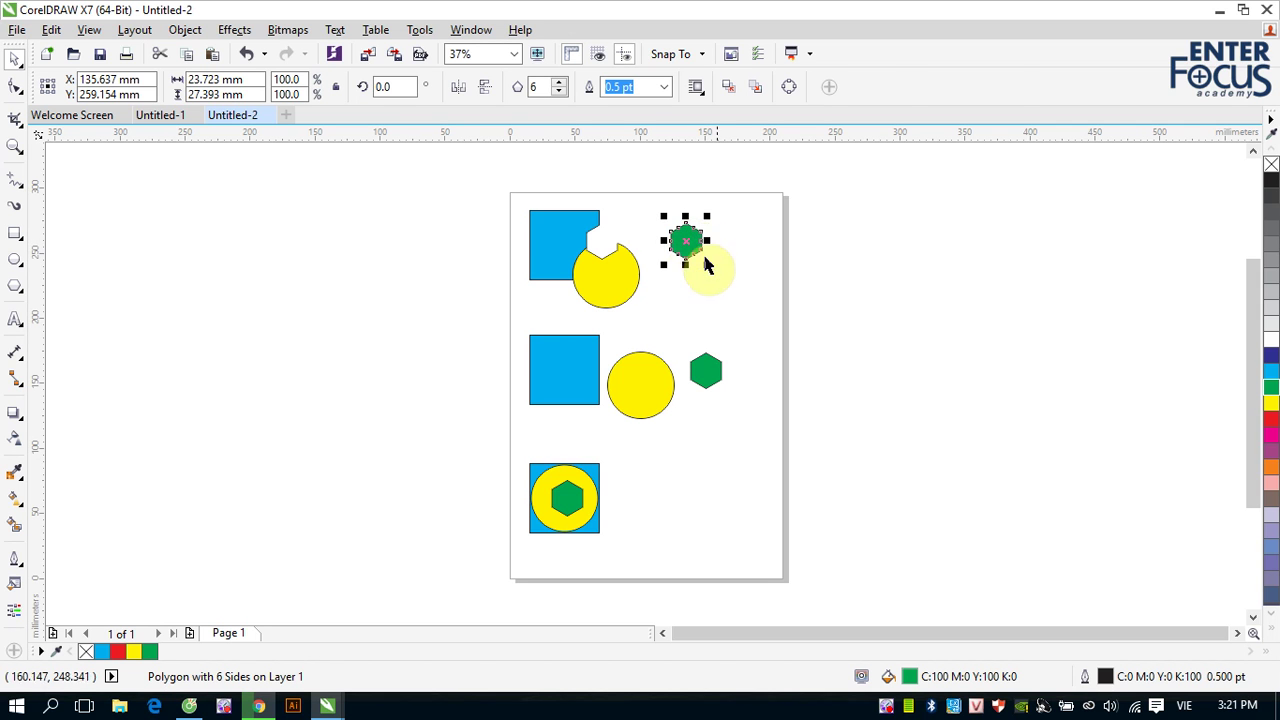
# Step: Move the notched top circle away from its square to about X 83, Y 226 mm
pyautogui.click(617, 282)
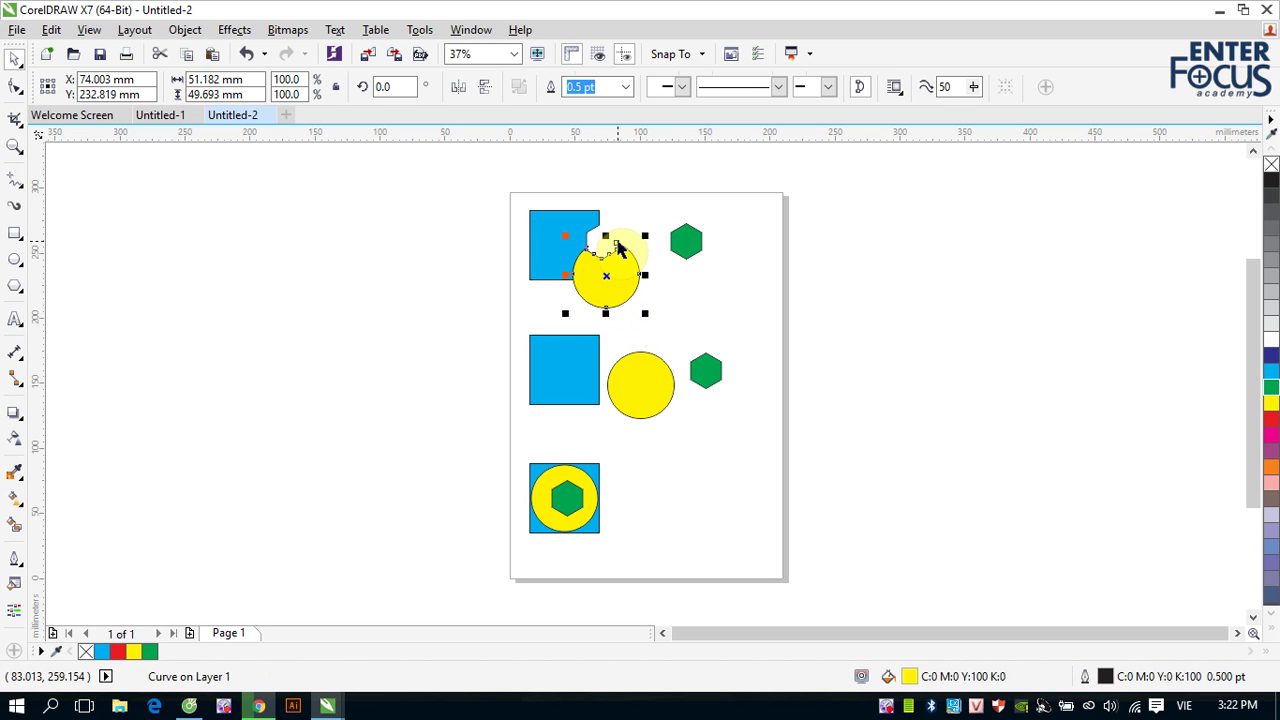
pyautogui.click(666, 291)
pyautogui.click(620, 283)
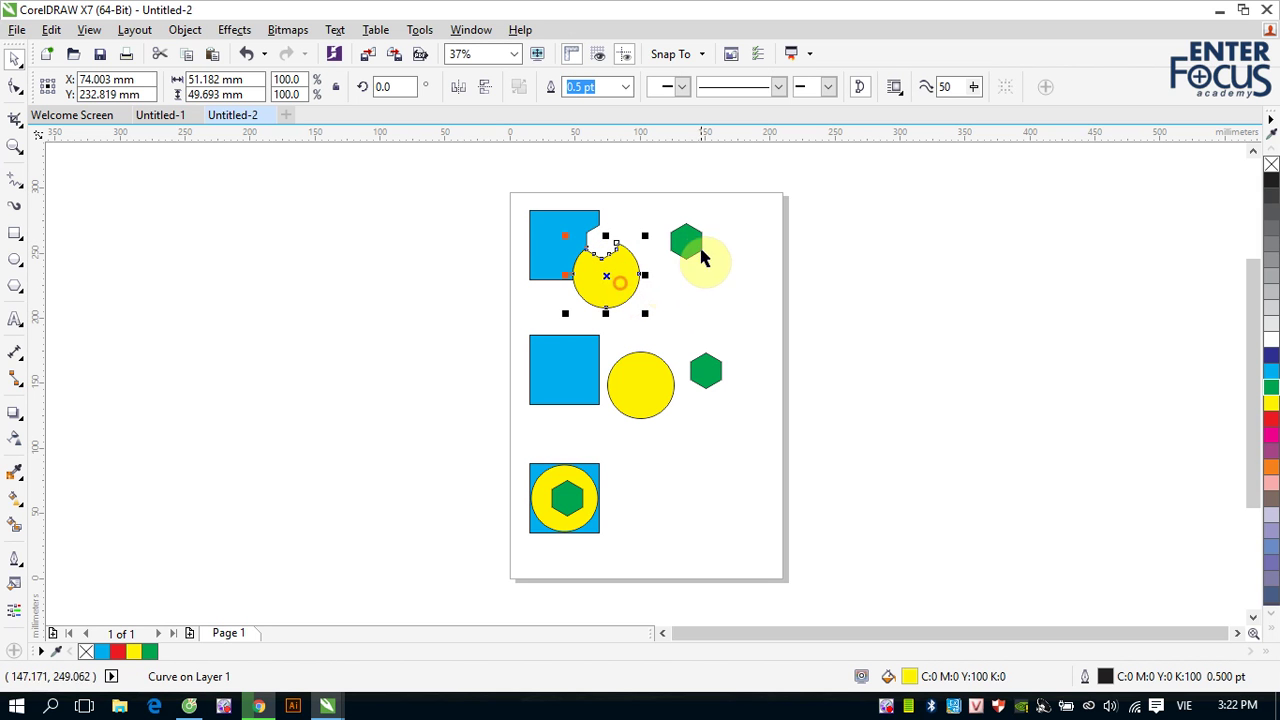
pyautogui.moveTo(609, 277); pyautogui.dragTo(578, 280)
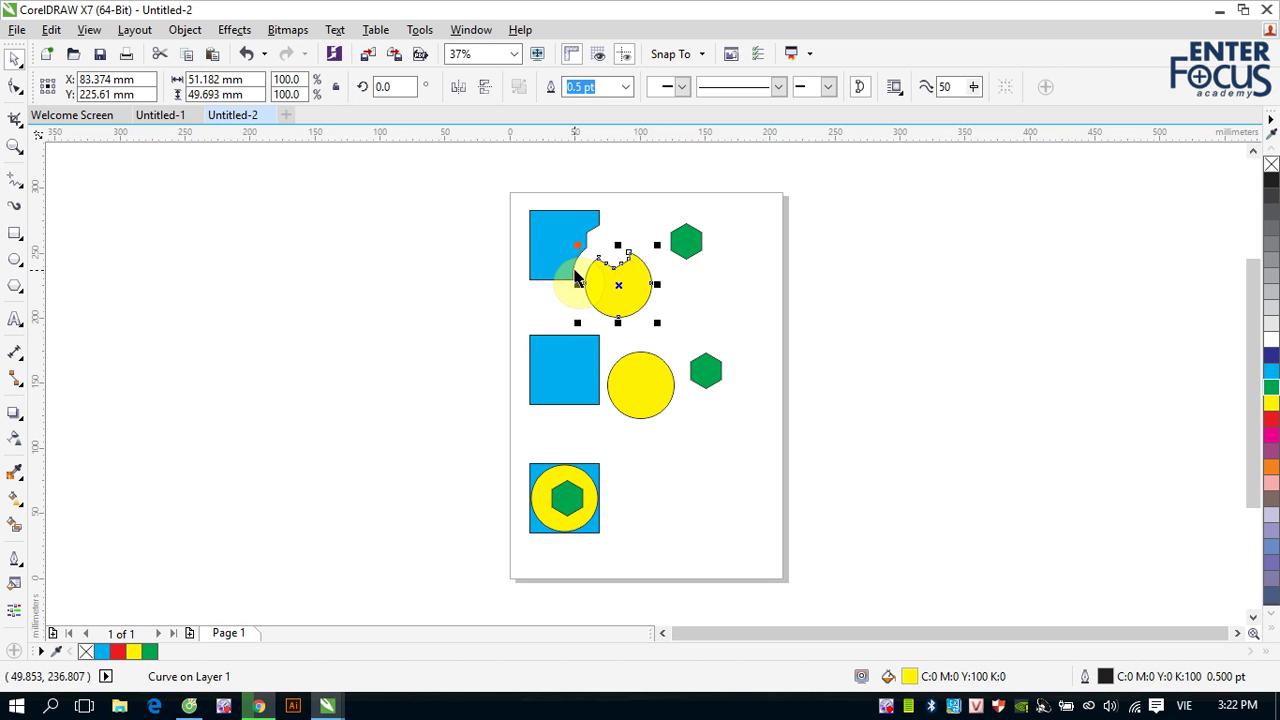
# Step: Undo the moves and the Simplify operation on the top group, and clear the selection
pyautogui.moveTo(578, 280); pyautogui.dragTo(571, 263)
pyautogui.moveTo(686, 243); pyautogui.dragTo(600, 243)
pyautogui.keyDown('shift'); pyautogui.click(580, 277); pyautogui.keyUp('shift')
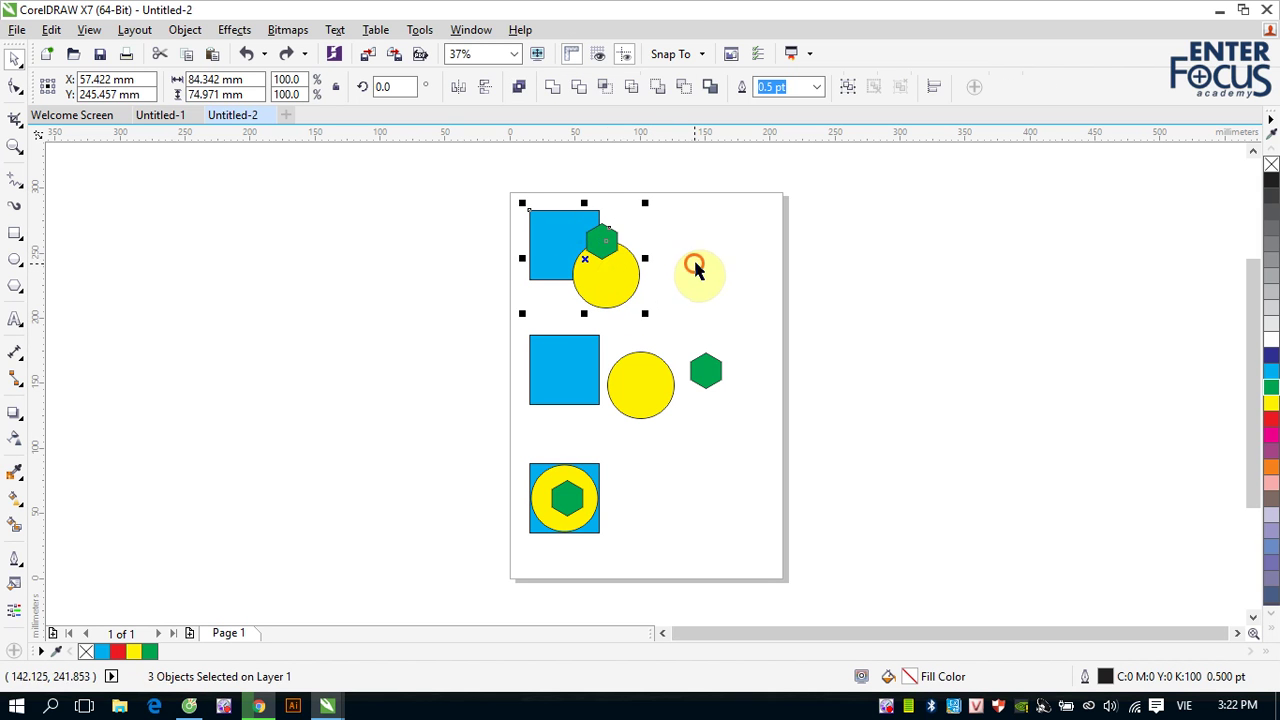
pyautogui.click(697, 270)
# Step: Select the top square, circle and hexagon in that order, and simplify them
pyautogui.click(566, 243)
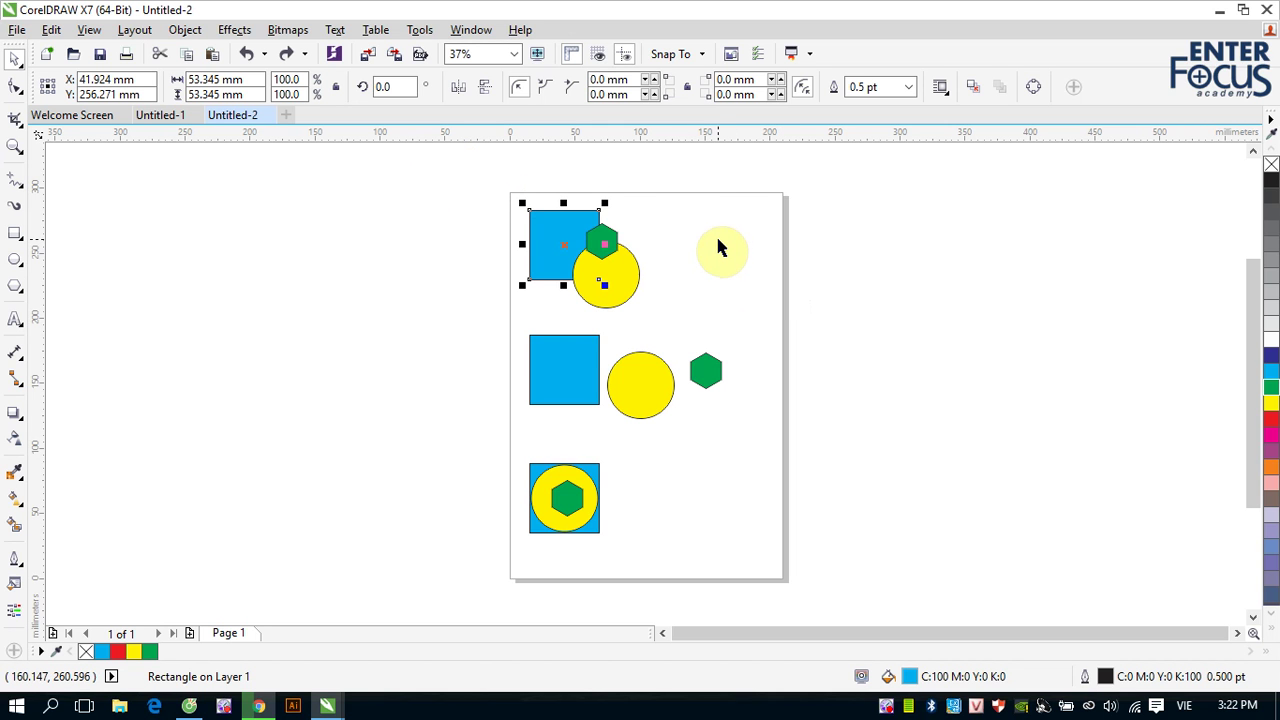
pyautogui.keyDown('shift'); pyautogui.click(627, 272); pyautogui.keyUp('shift')
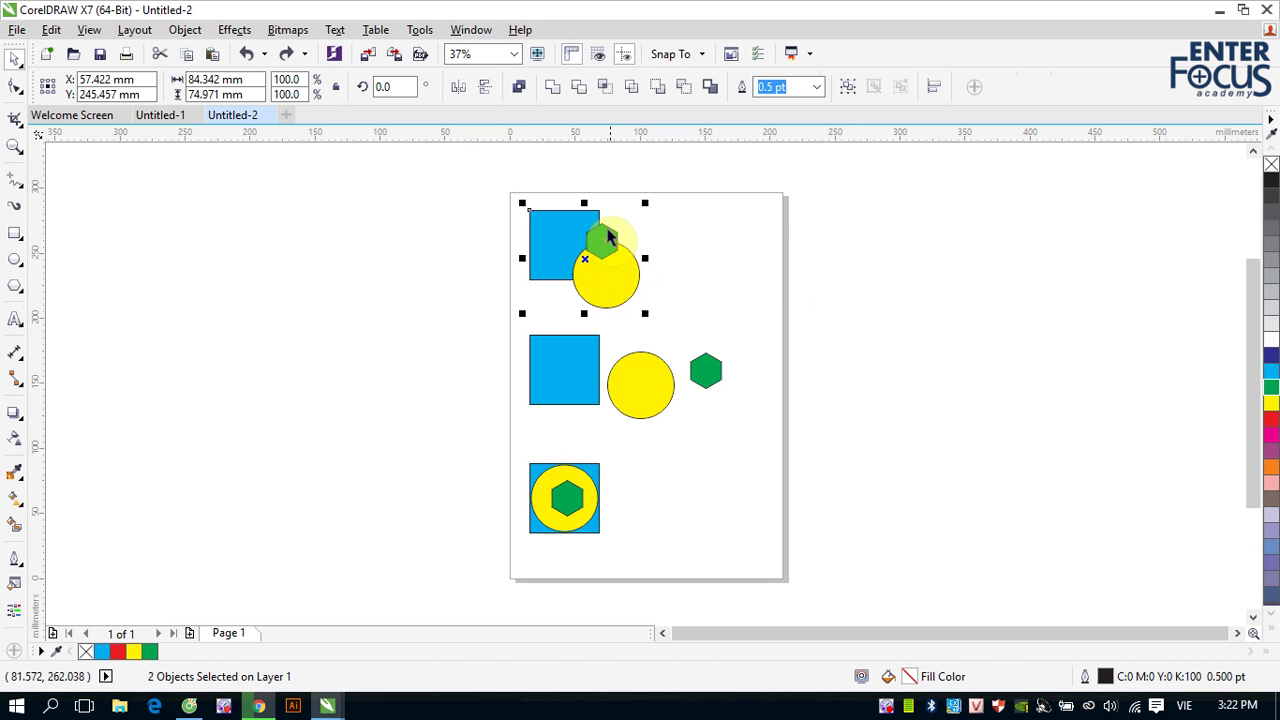
pyautogui.keyDown('shift'); pyautogui.click(603, 239); pyautogui.keyUp('shift')
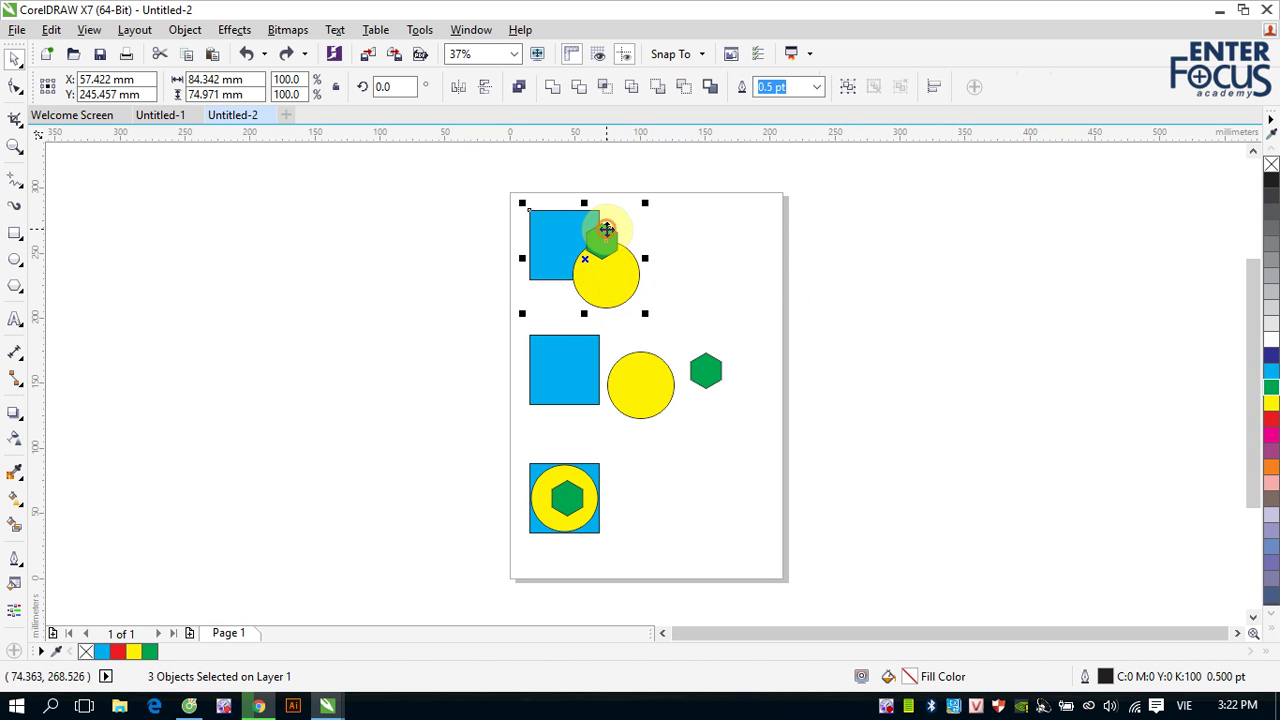
pyautogui.click(634, 90)
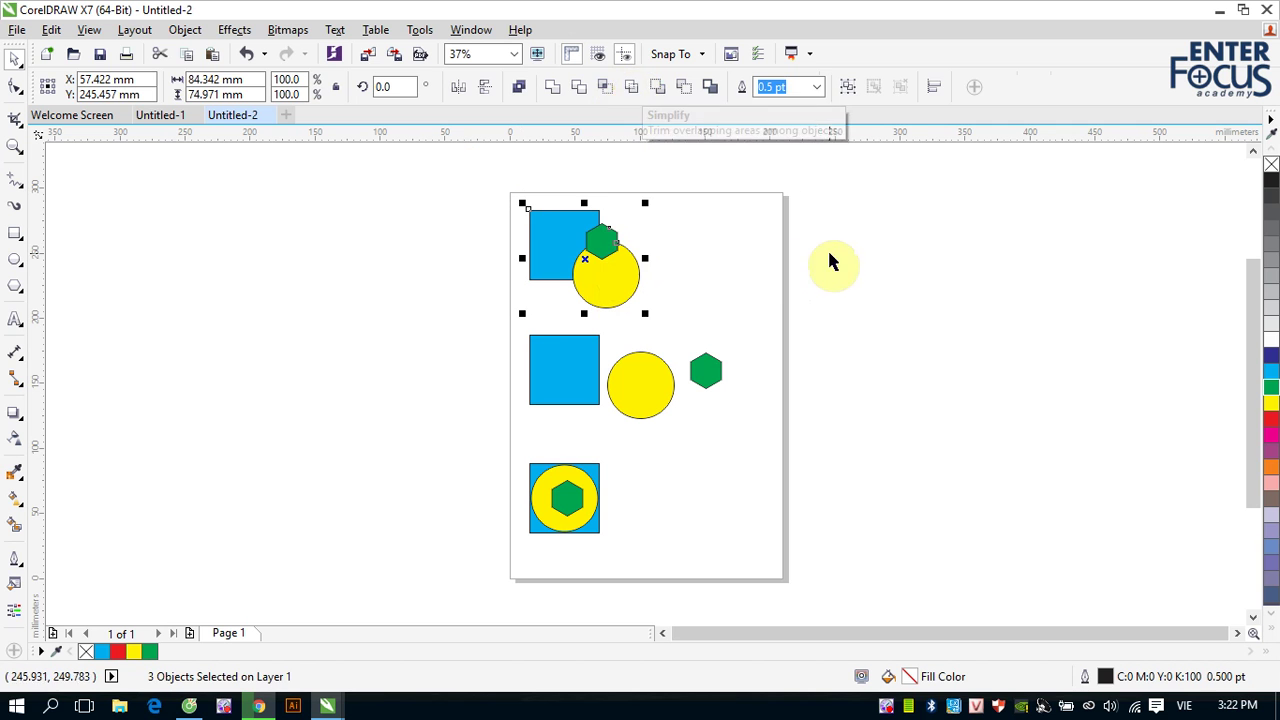
# Step: Separate the simplified top shapes, moving the hexagon to about X 133, Y 263 mm and the notched circle to about X 87, Y 241 mm
pyautogui.click(808, 246)
pyautogui.click(598, 237)
pyautogui.moveTo(621, 238); pyautogui.dragTo(703, 234)
pyautogui.moveTo(611, 272); pyautogui.dragTo(641, 291)
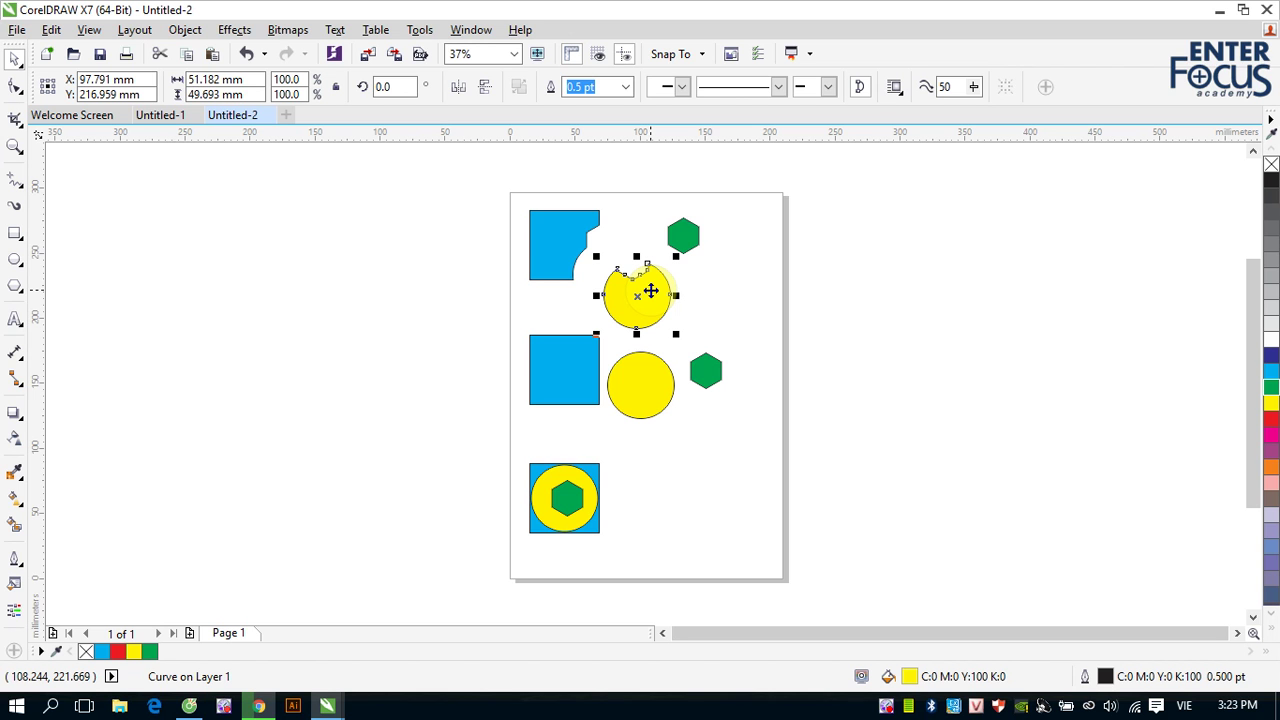
pyautogui.click(683, 235)
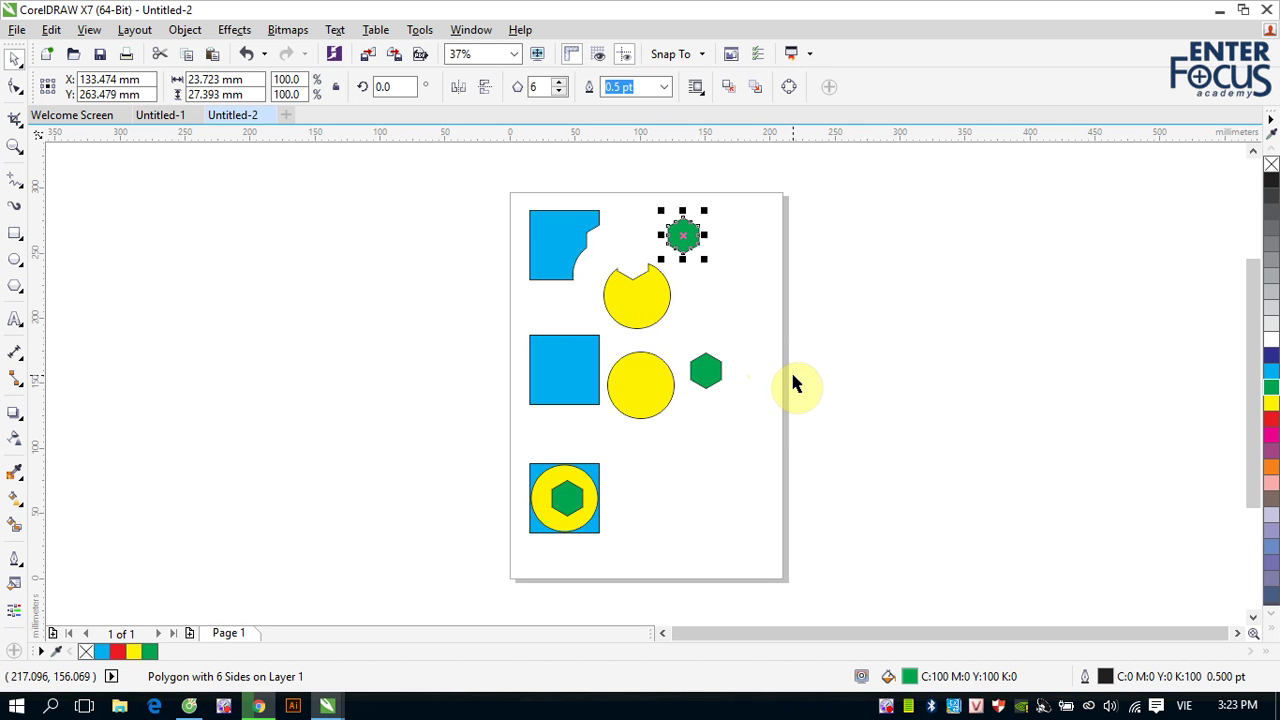
pyautogui.moveTo(663, 320); pyautogui.dragTo(649, 289)
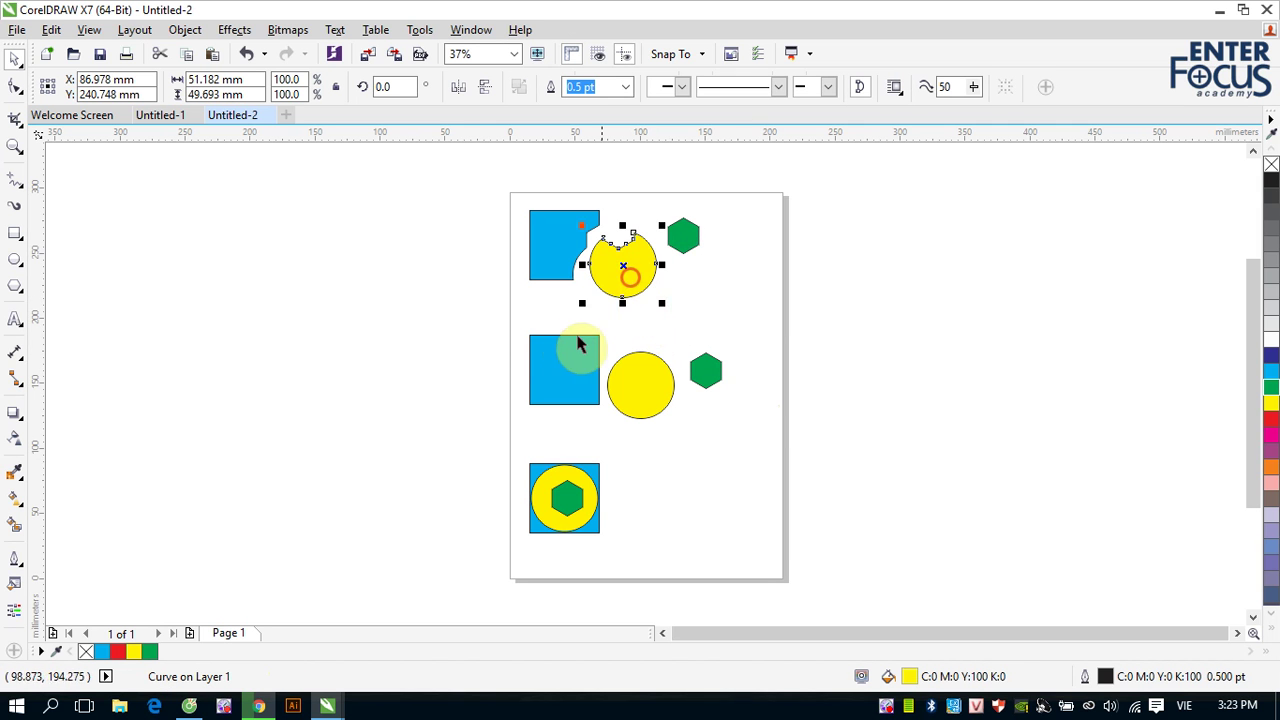
# Step: Simplify the separate middle square, circle and hexagon, and clear the selection
pyautogui.moveTo(507, 322); pyautogui.dragTo(751, 418)
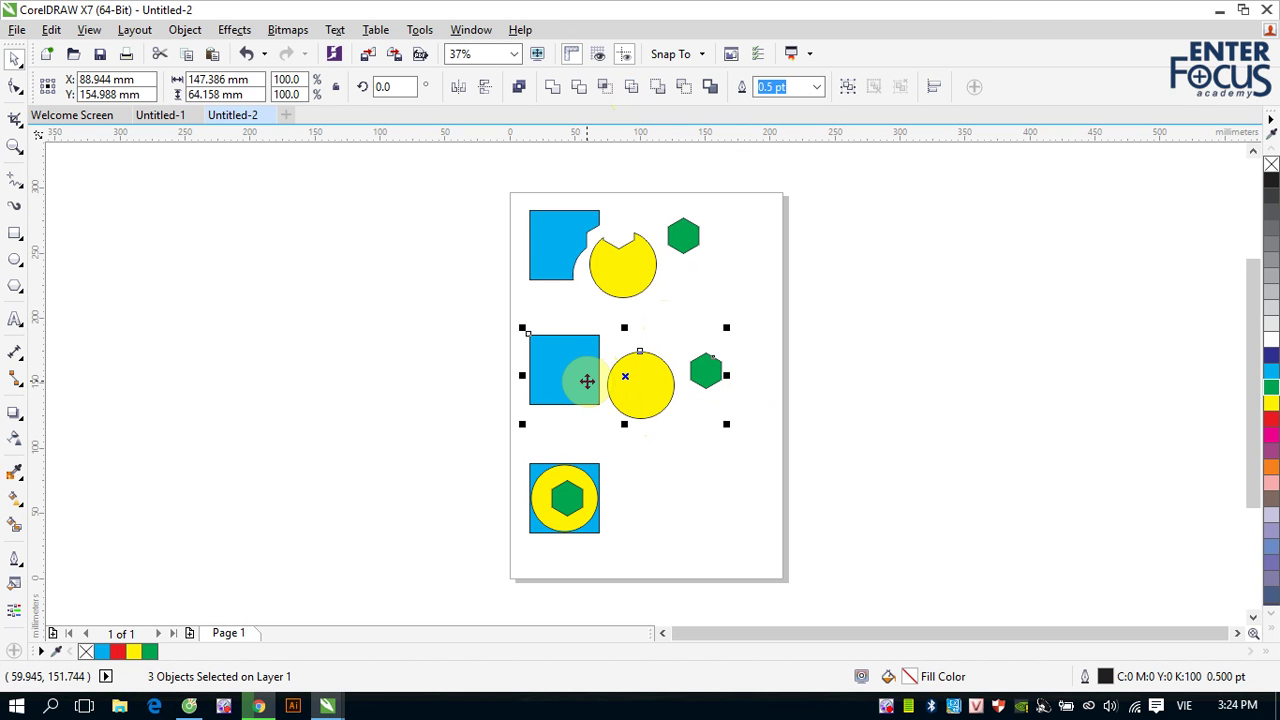
pyautogui.click(989, 434)
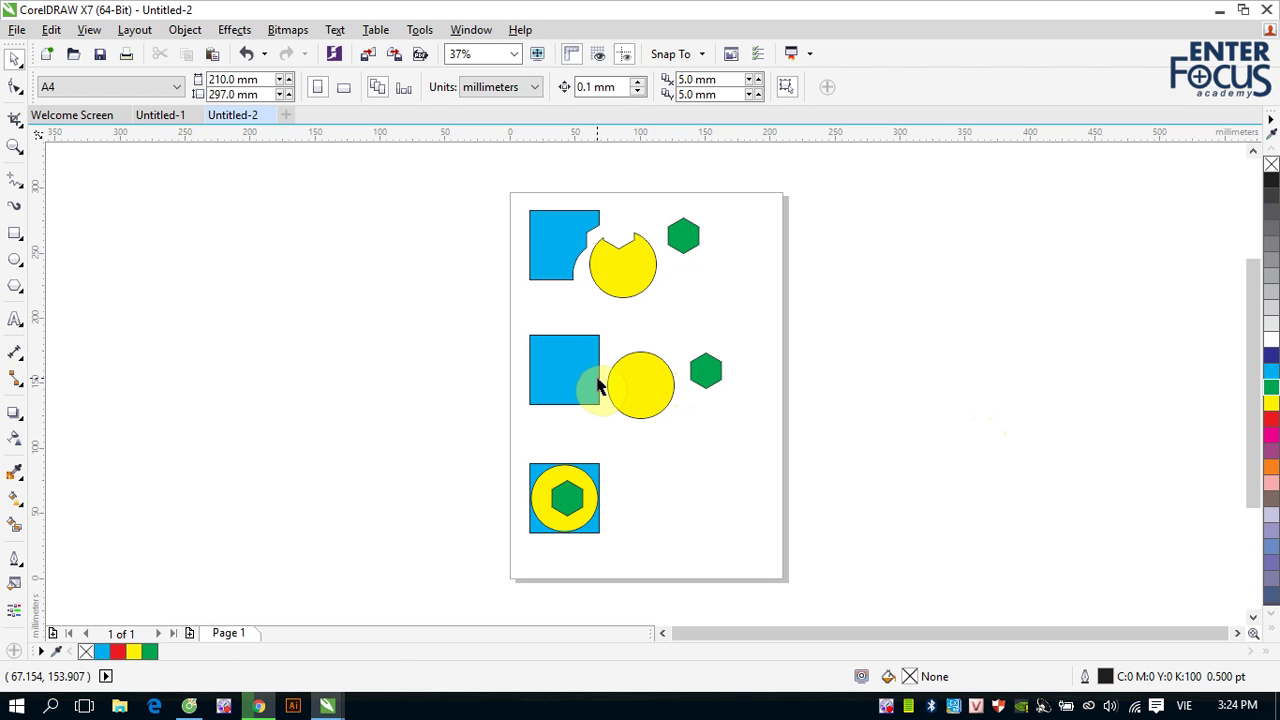
# Step: Simplify the nested bottom shapes, and move the hexagon to about X 146, Y 70 mm and the circle to about X 87, Y 36 mm
pyautogui.moveTo(499, 449); pyautogui.dragTo(626, 546)
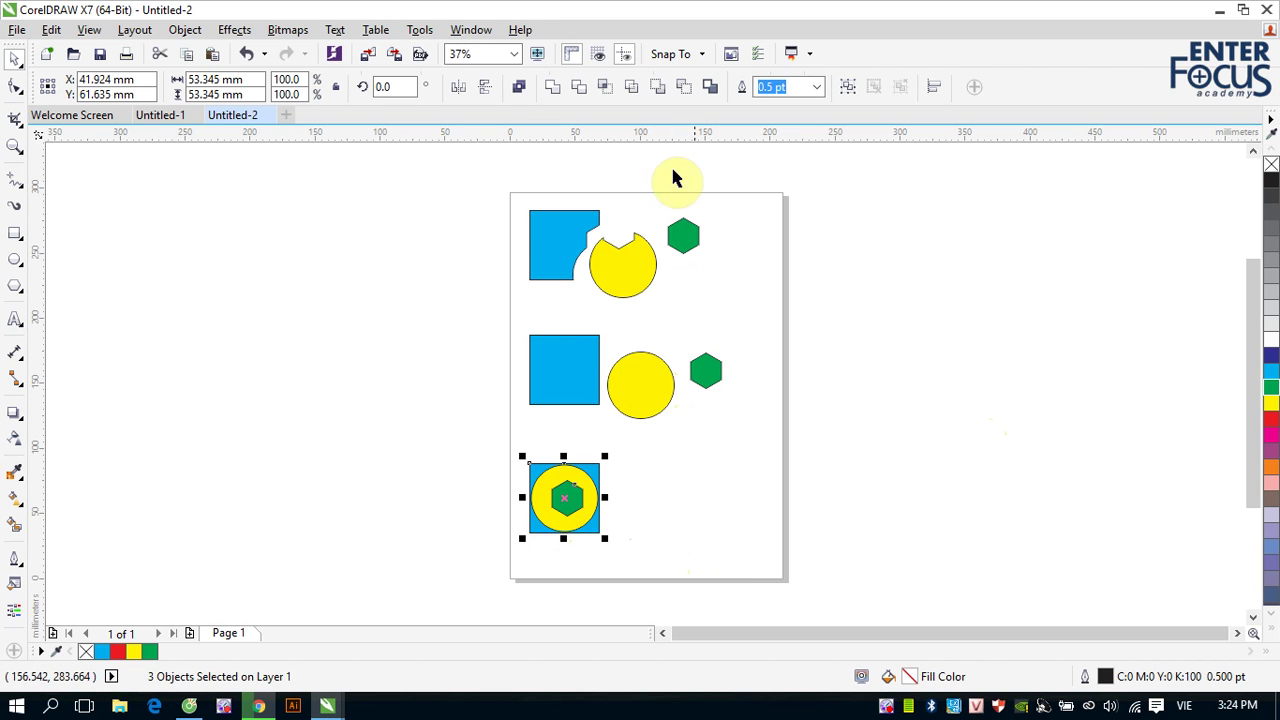
pyautogui.click(631, 89)
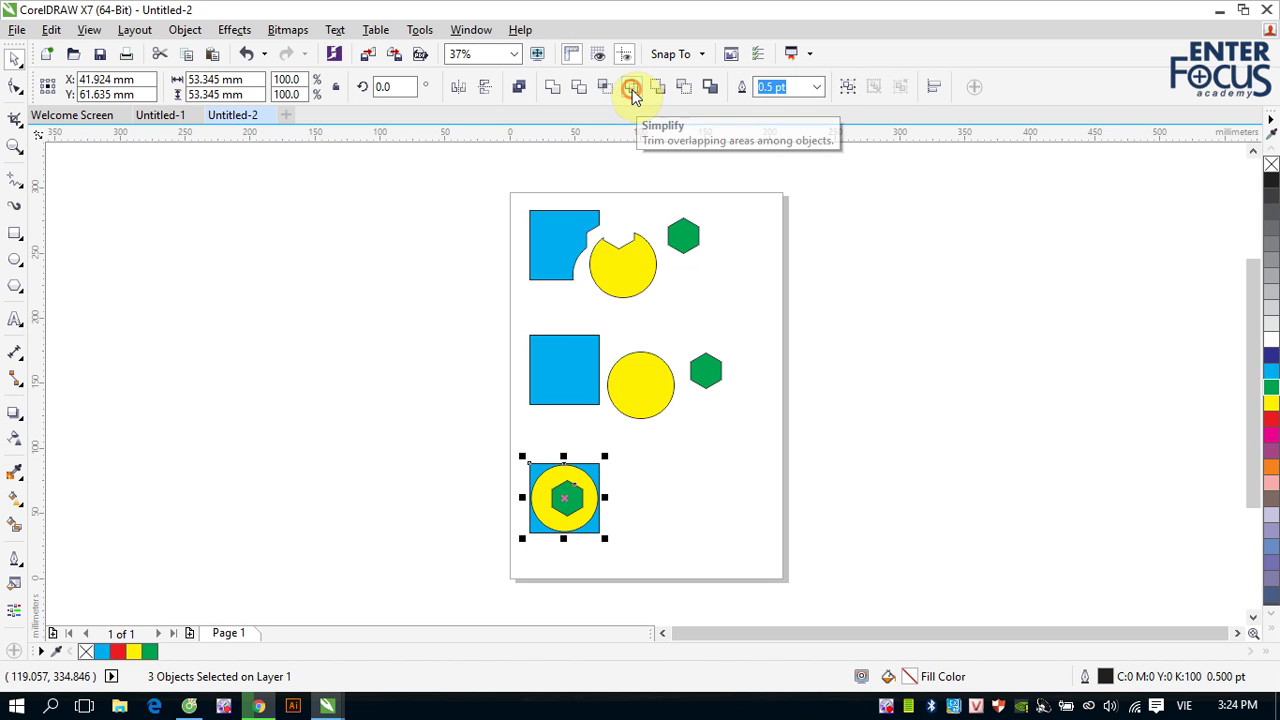
pyautogui.click(889, 398)
pyautogui.moveTo(566, 498); pyautogui.dragTo(698, 487)
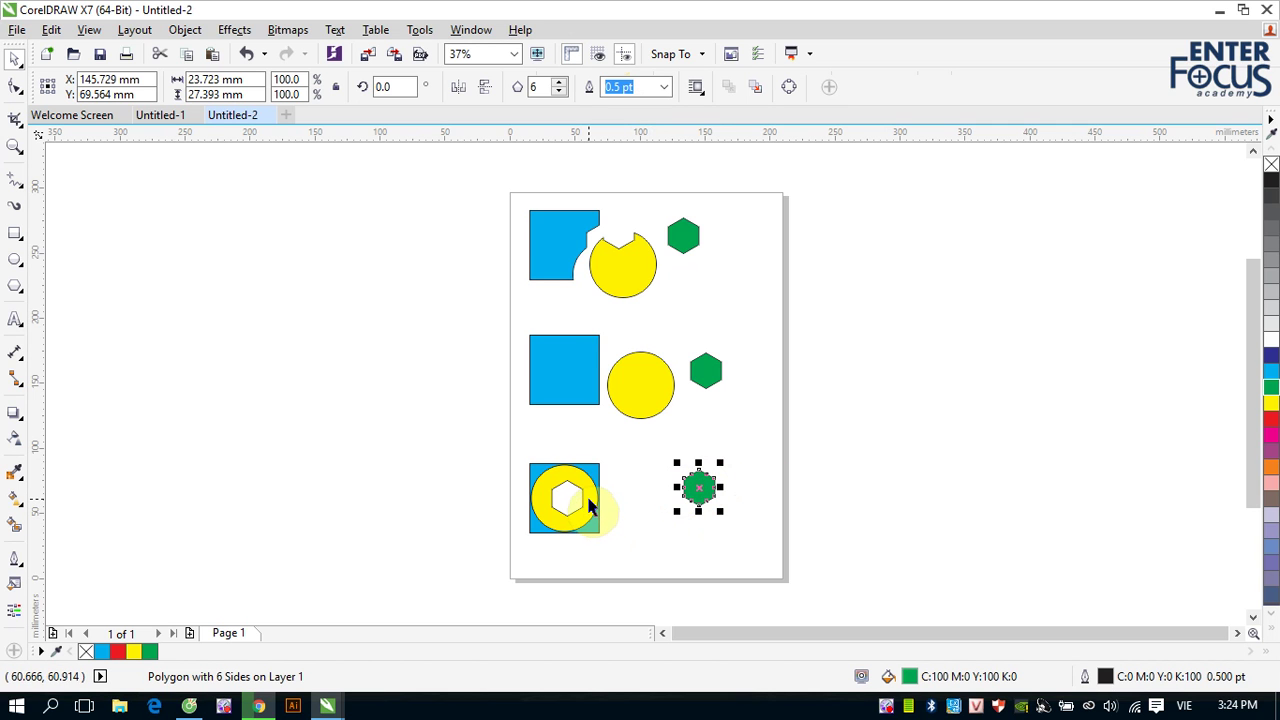
pyautogui.moveTo(580, 491); pyautogui.dragTo(637, 524)
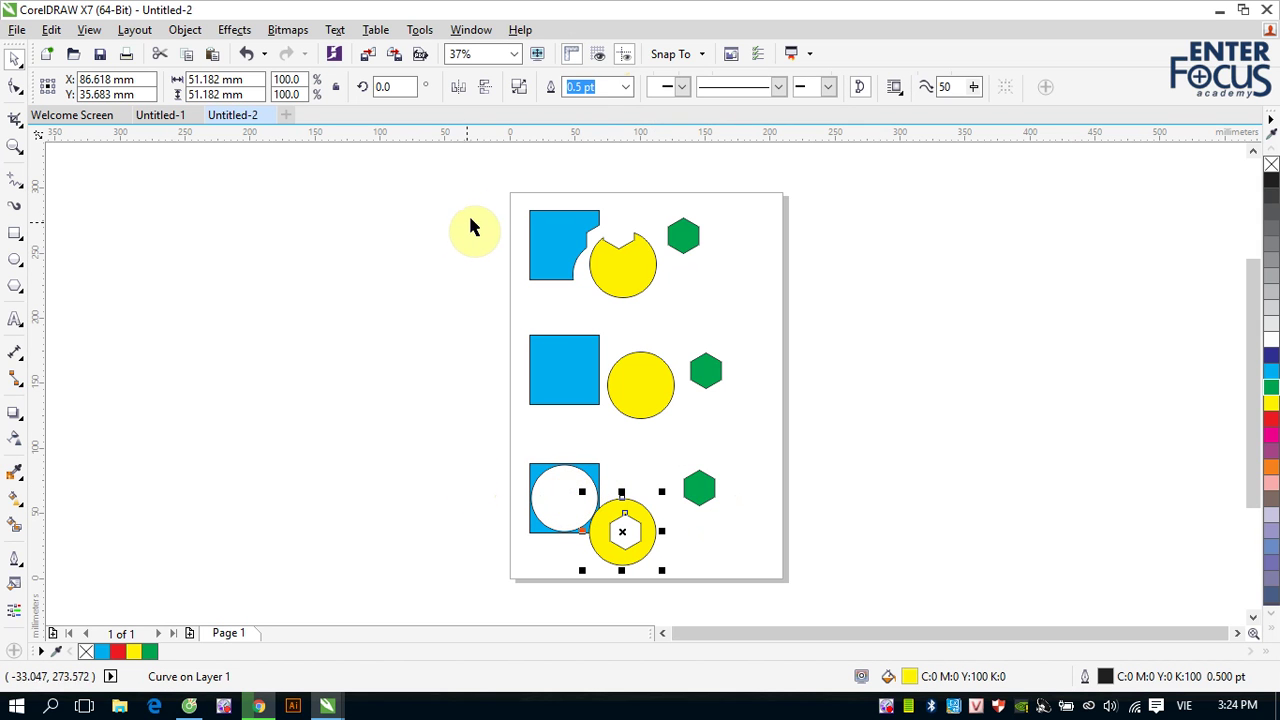
# Step: Delete all shapes from the page, paste the copied three pairs of blue squares and yellow circles, and clear the selection
pyautogui.moveTo(486, 194); pyautogui.dragTo(782, 590)
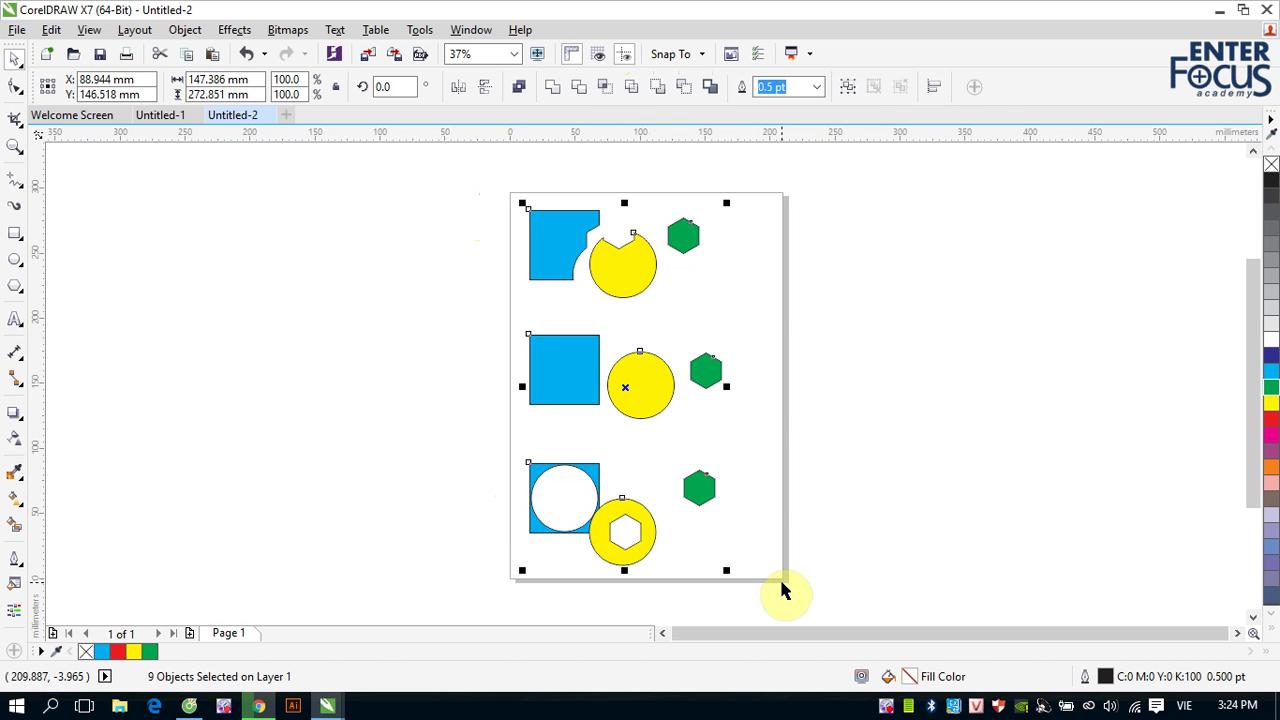
pyautogui.press('Delete')
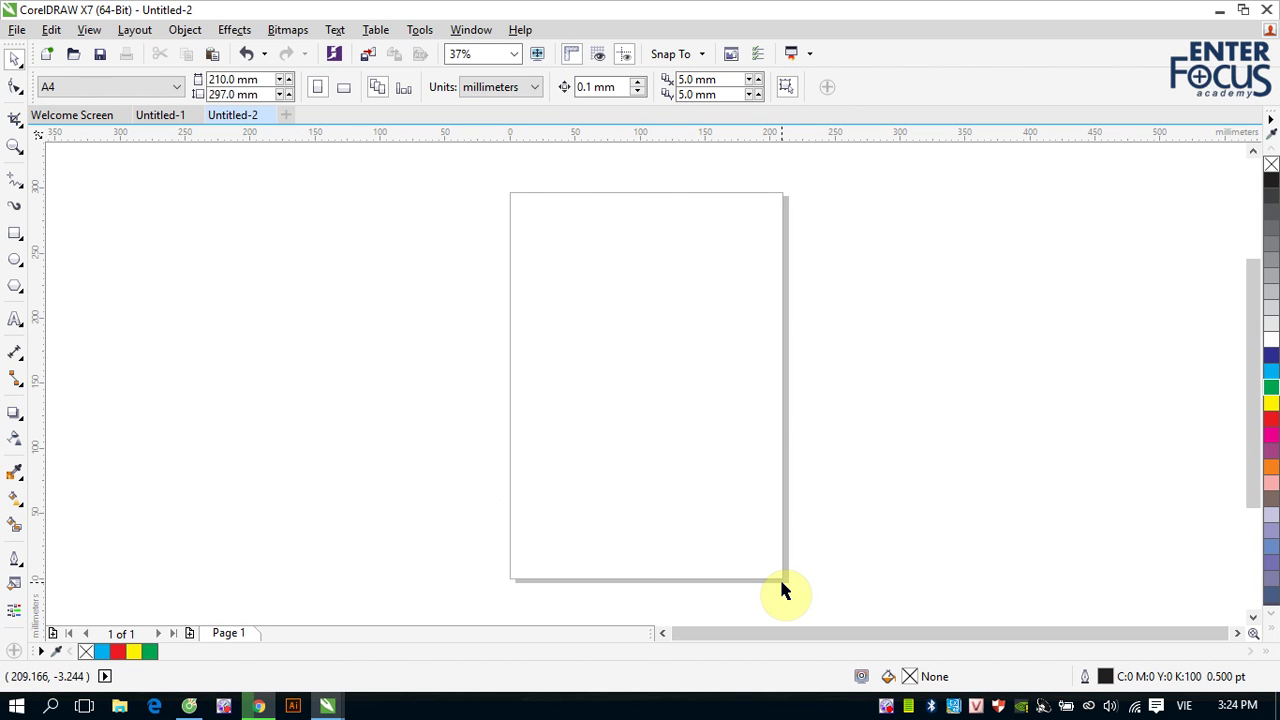
pyautogui.hotkey('ctrl', 'z')
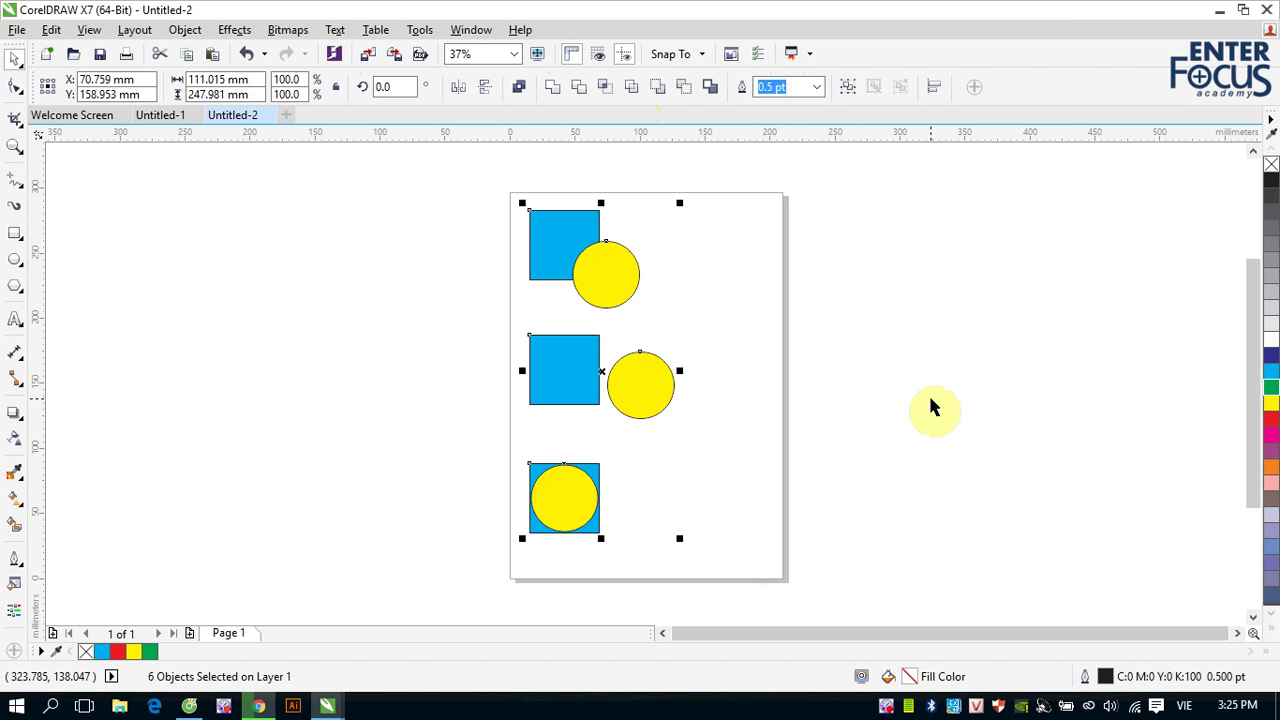
pyautogui.click(837, 389)
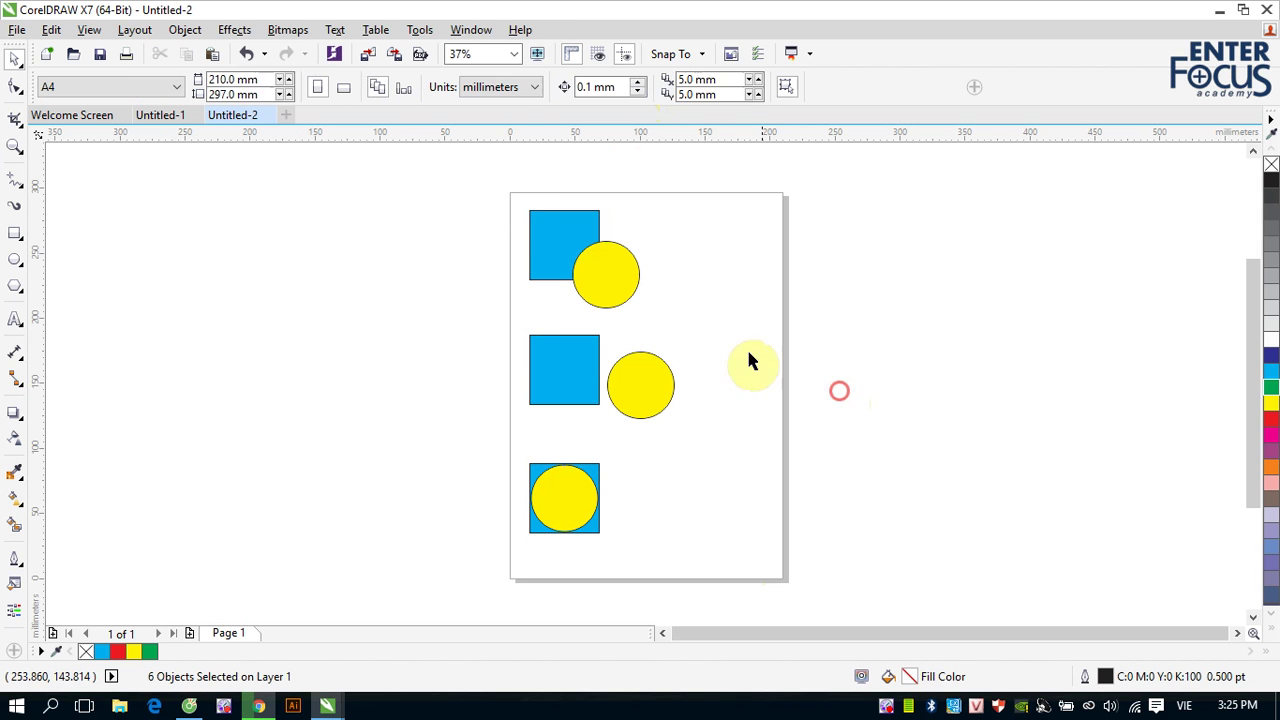
# Step: Apply Front Minus Back to the overlapping top square and circle, and likewise to the separate middle pair
pyautogui.moveTo(508, 184); pyautogui.dragTo(652, 302)
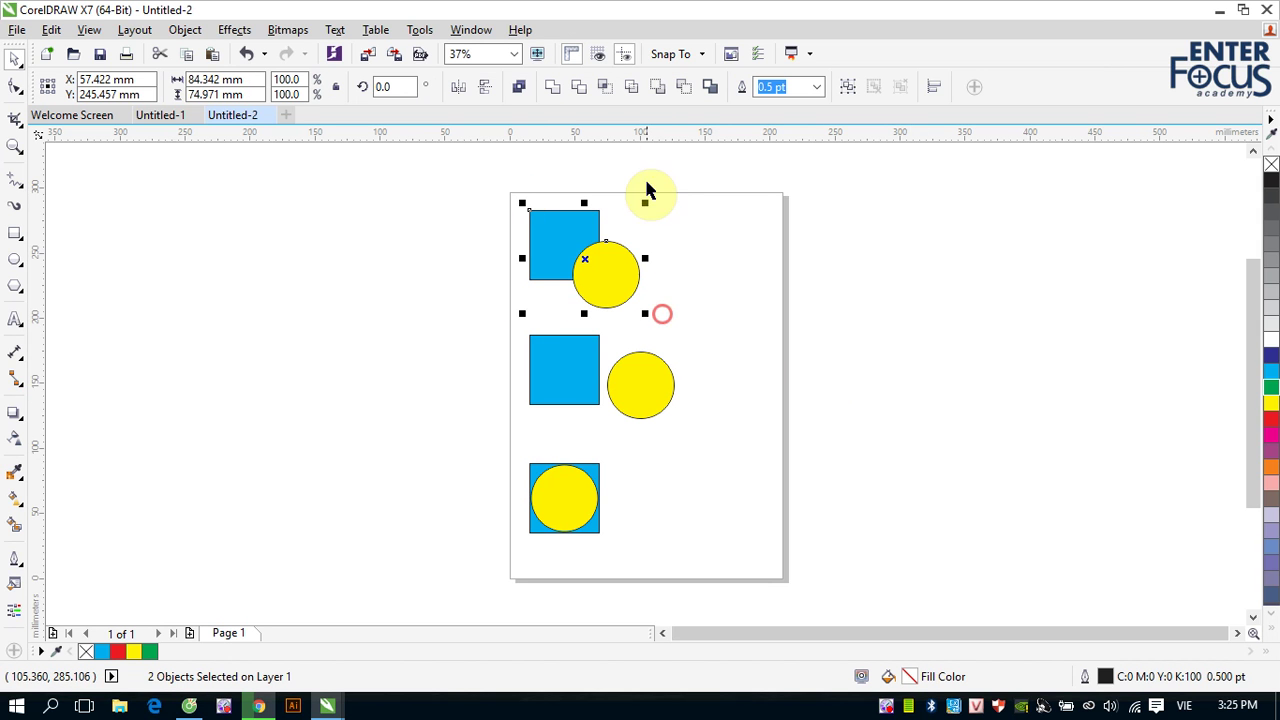
pyautogui.click(658, 87)
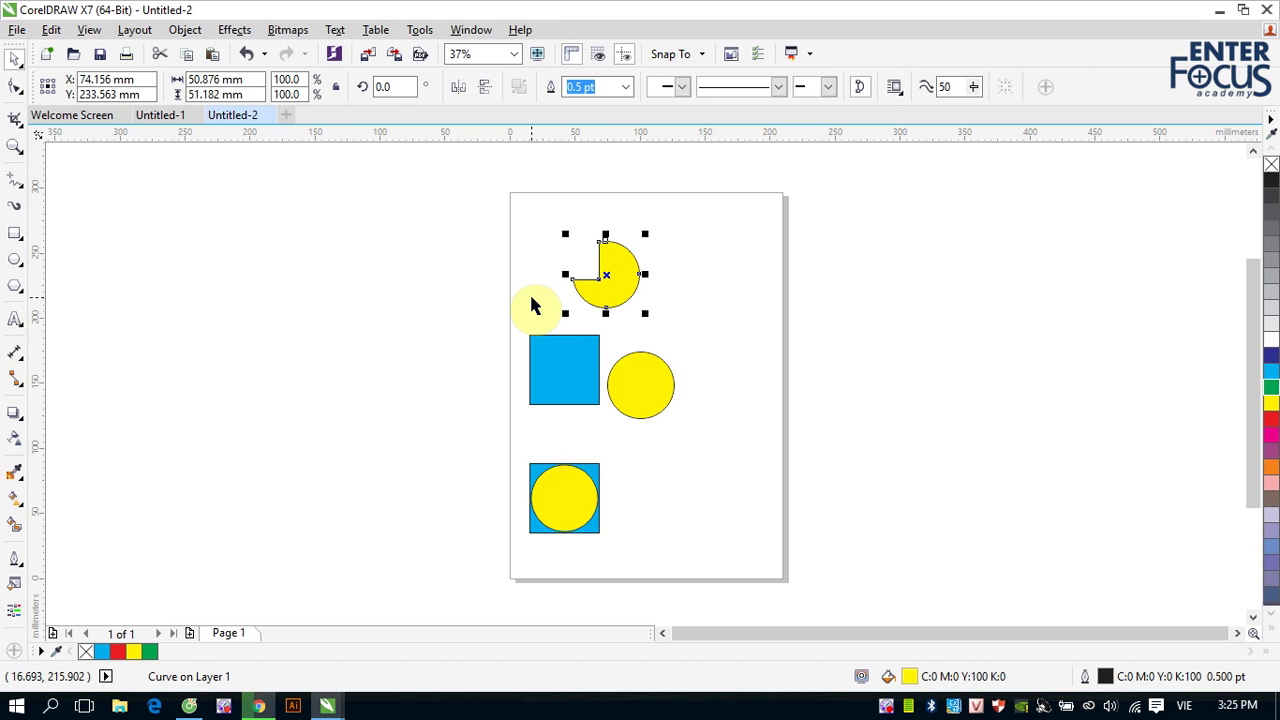
pyautogui.click(758, 354)
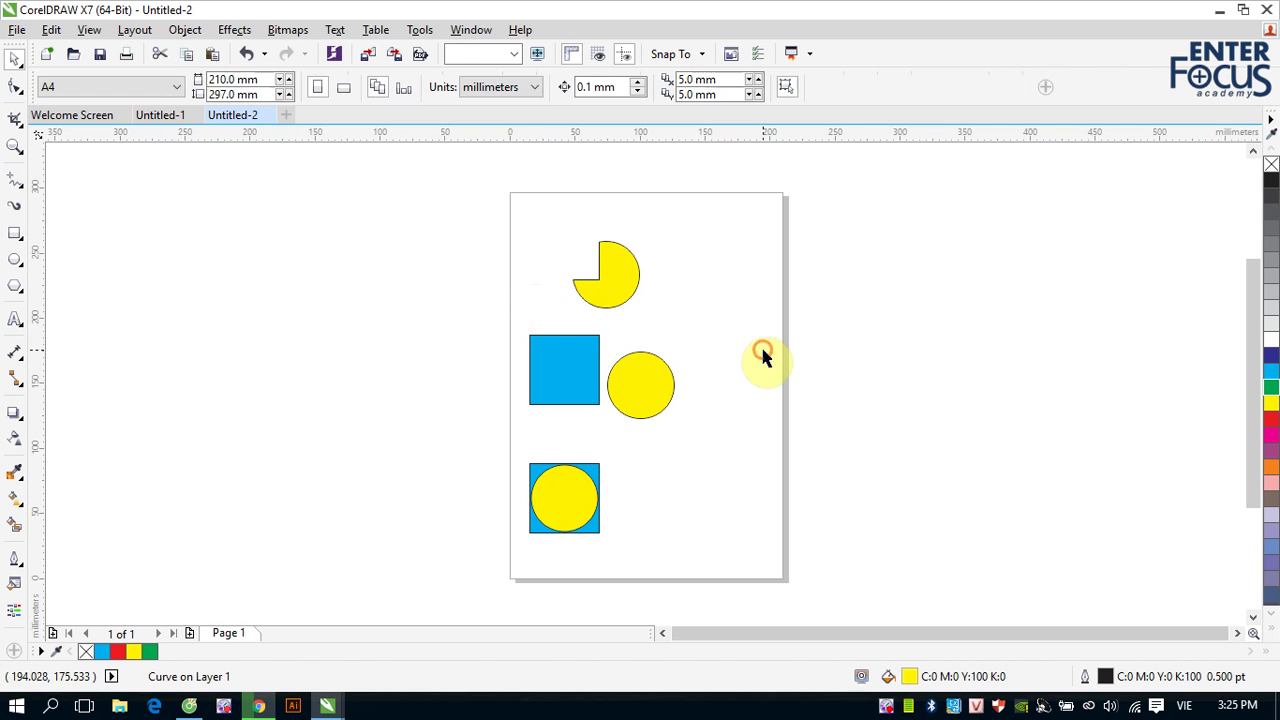
pyautogui.moveTo(505, 318); pyautogui.dragTo(690, 432)
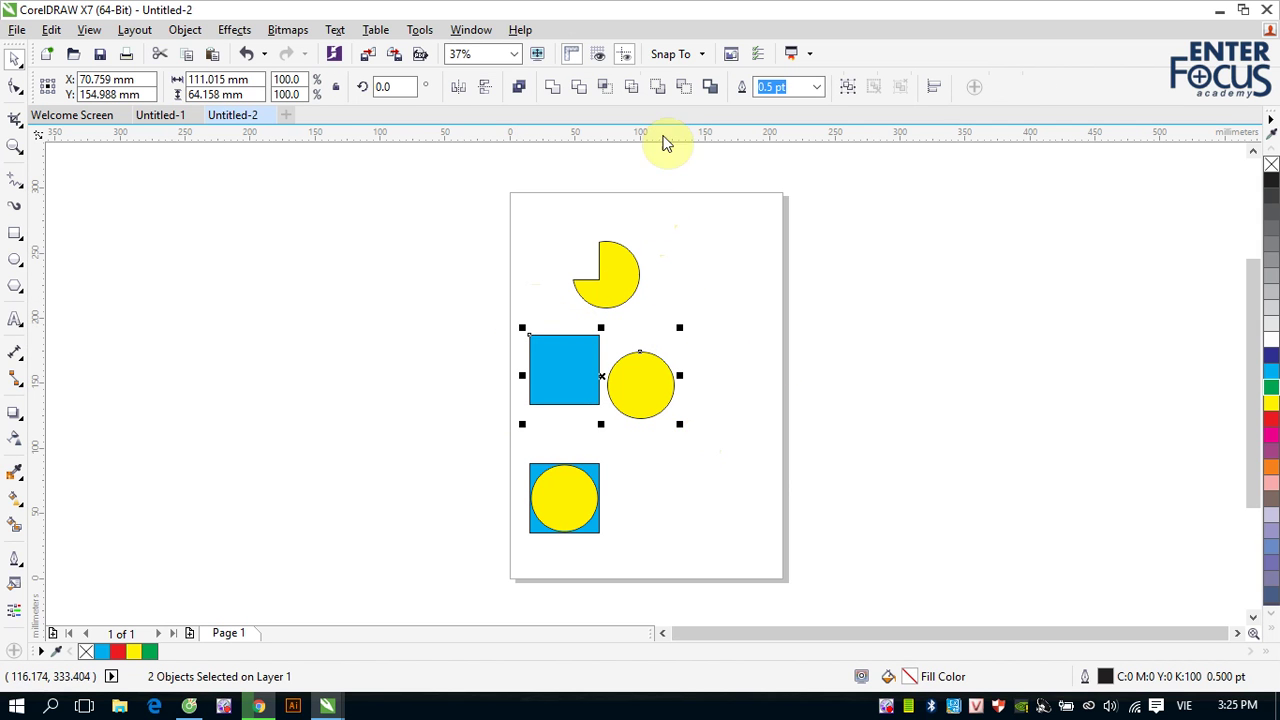
pyautogui.click(660, 90)
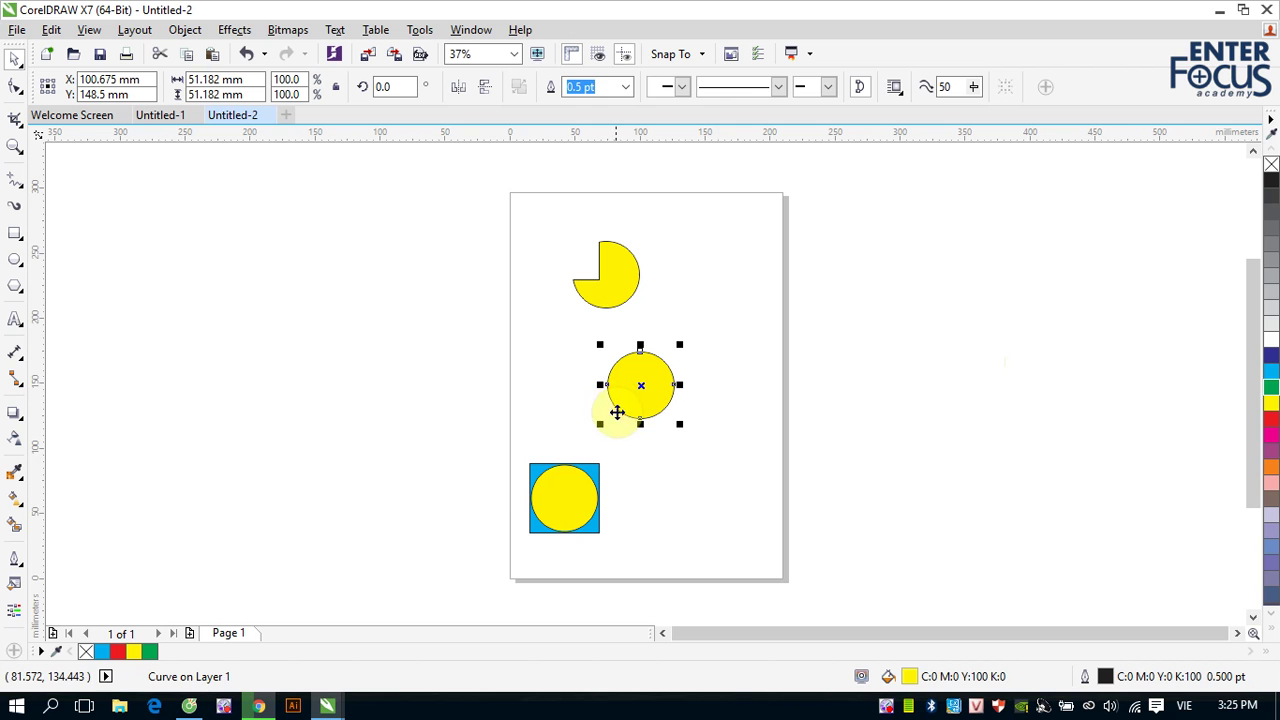
# Step: Try Front Minus Back on the nested bottom square and circle, and clear the selection
pyautogui.moveTo(503, 450); pyautogui.dragTo(660, 571)
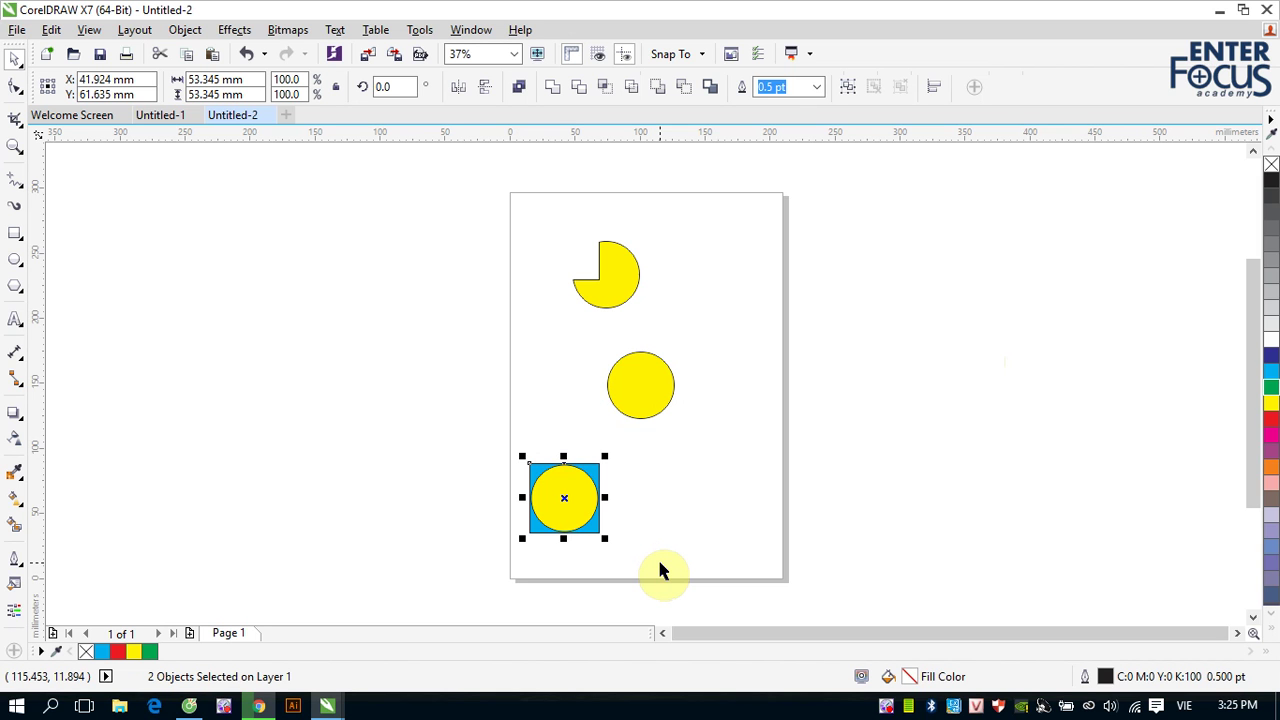
pyautogui.click(656, 86)
pyautogui.click(681, 384)
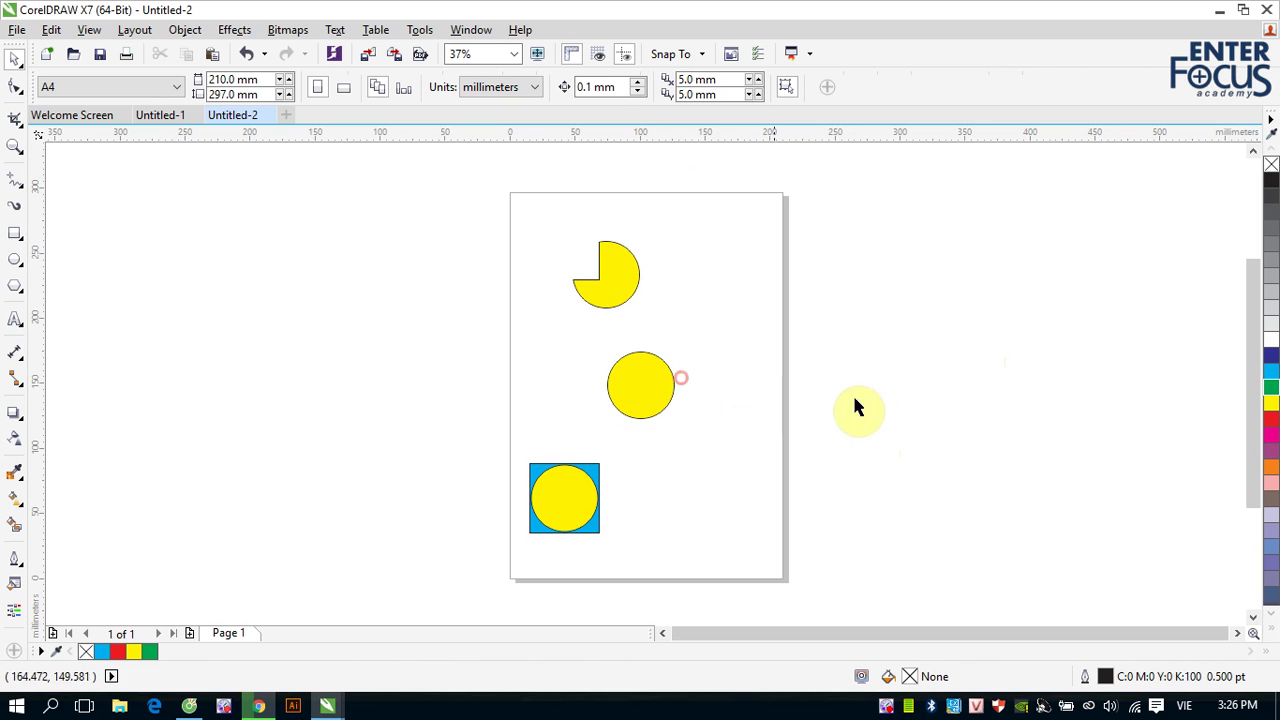
pyautogui.click(846, 398)
# Step: Undo the Front Minus Back operations, keeping the three pasted pairs of squares and circles, and clear the selection
pyautogui.moveTo(473, 210); pyautogui.dragTo(714, 594)
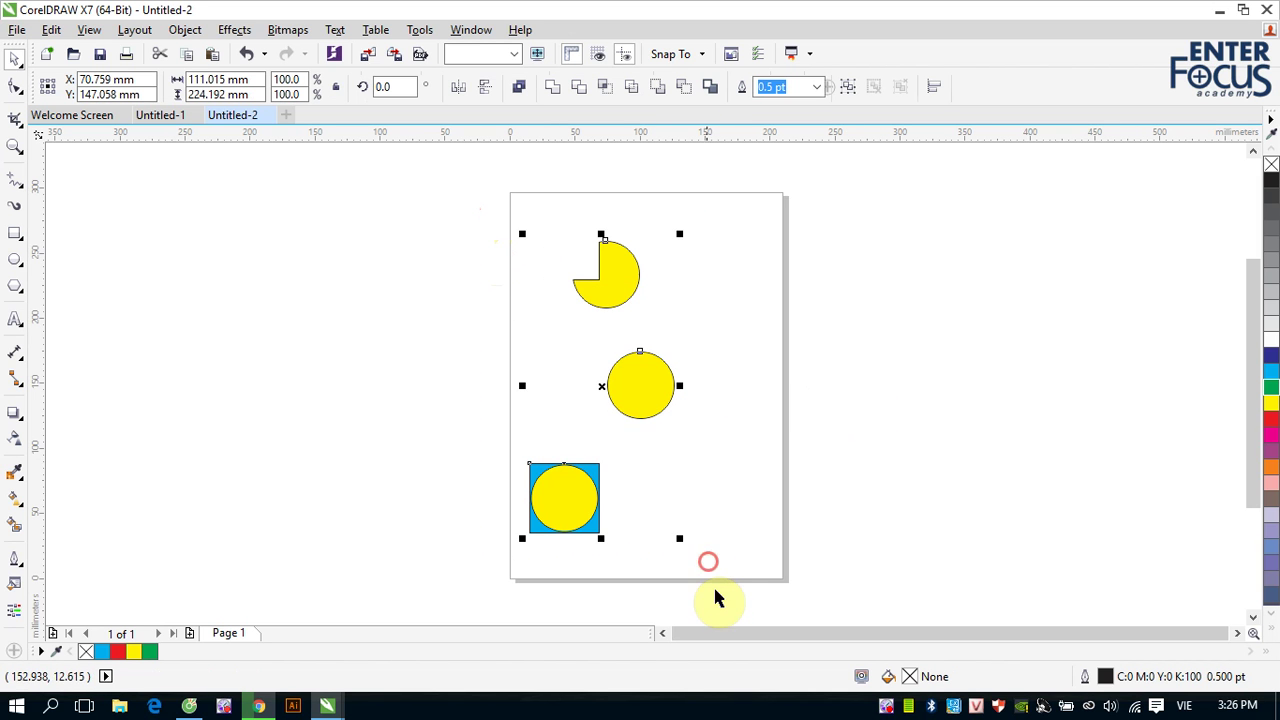
pyautogui.hotkey('ctrl', 'z')
pyautogui.hotkey('ctrl', 'z')
pyautogui.hotkey('ctrl', 'z')
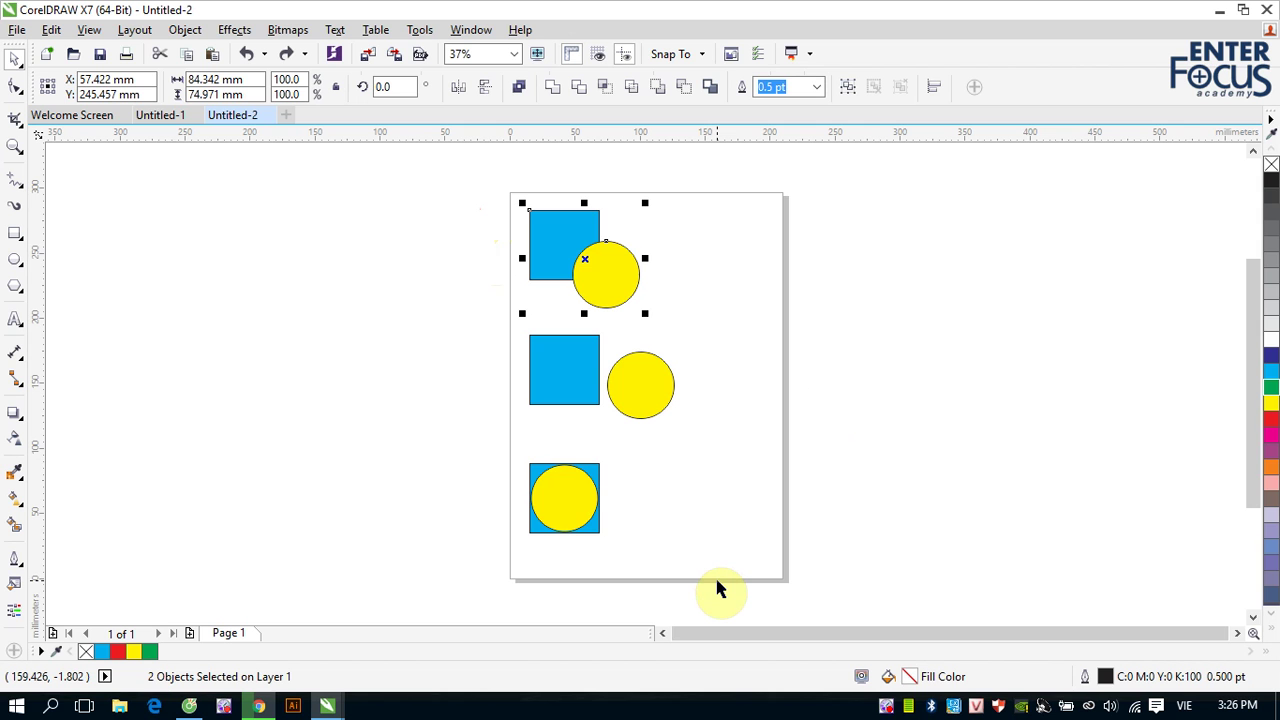
pyautogui.hotkey('ctrl', 'z')
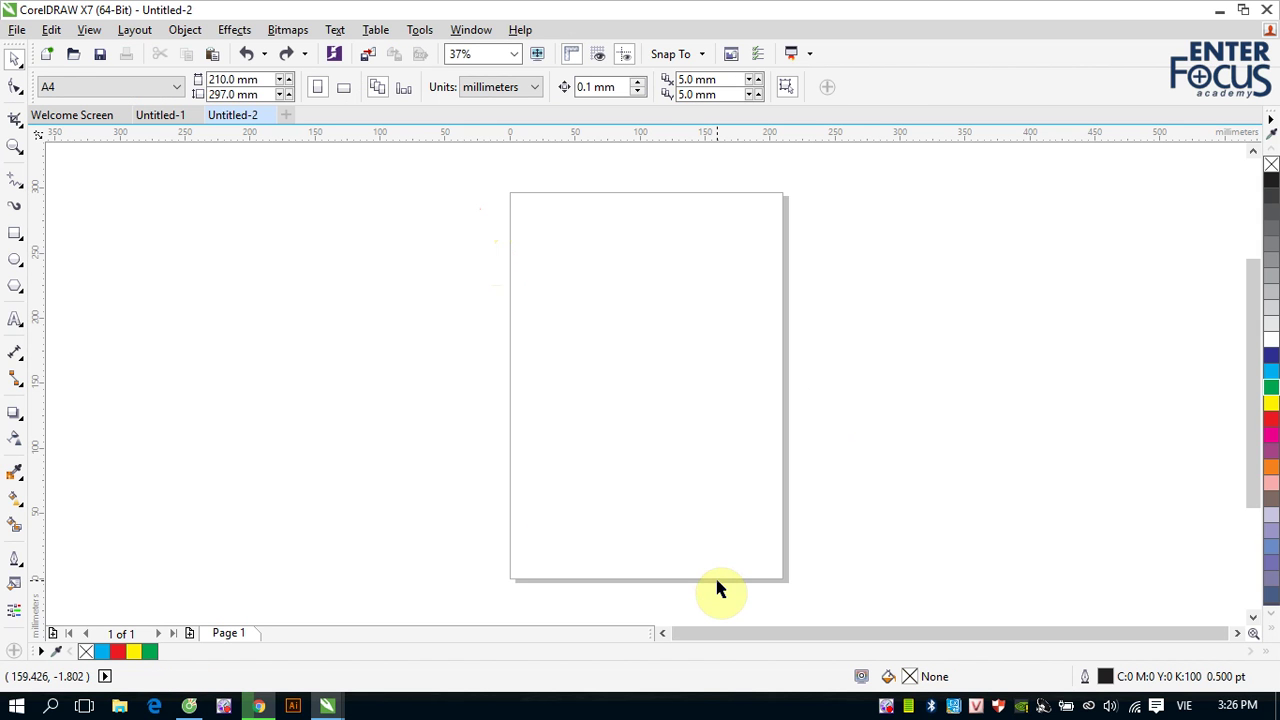
pyautogui.hotkey('ctrl', 'shift', 'z')
pyautogui.click(720, 423)
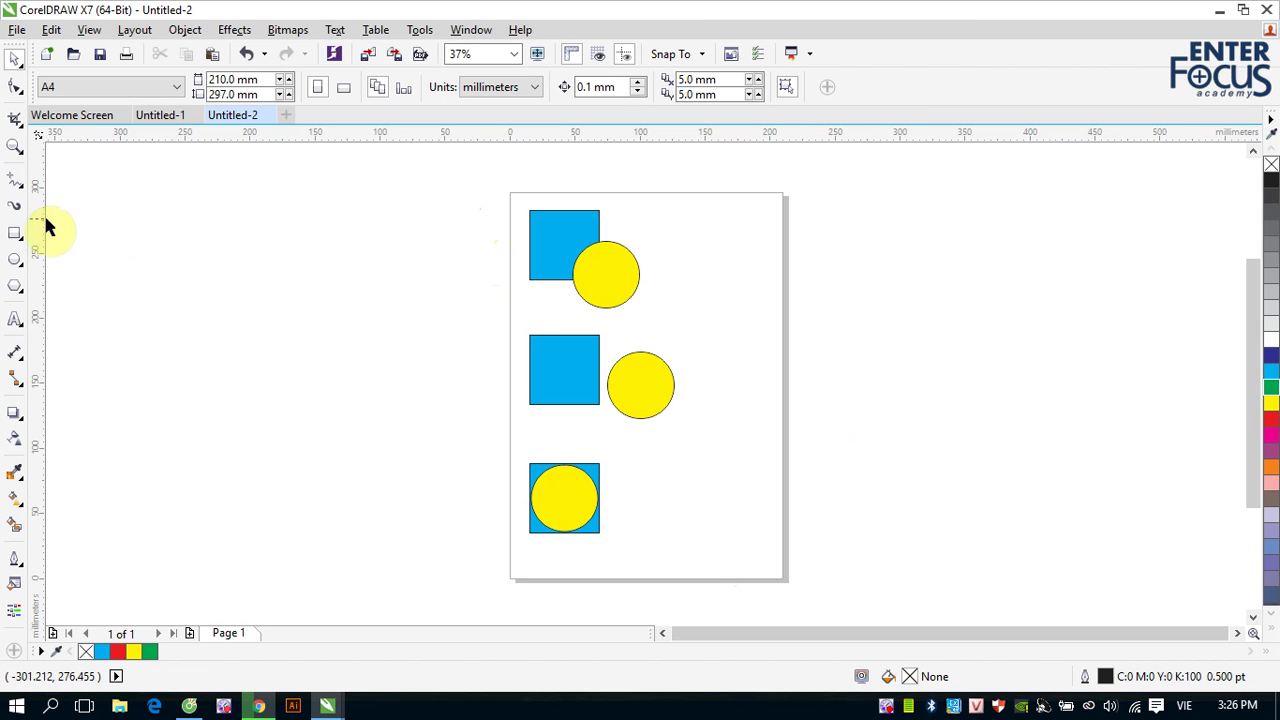
# Step: Draw a rectangle about 151 by 33 mm across the top square and circle, and fill it with red
pyautogui.click(14, 232)
pyautogui.moveTo(482, 245); pyautogui.dragTo(681, 290)
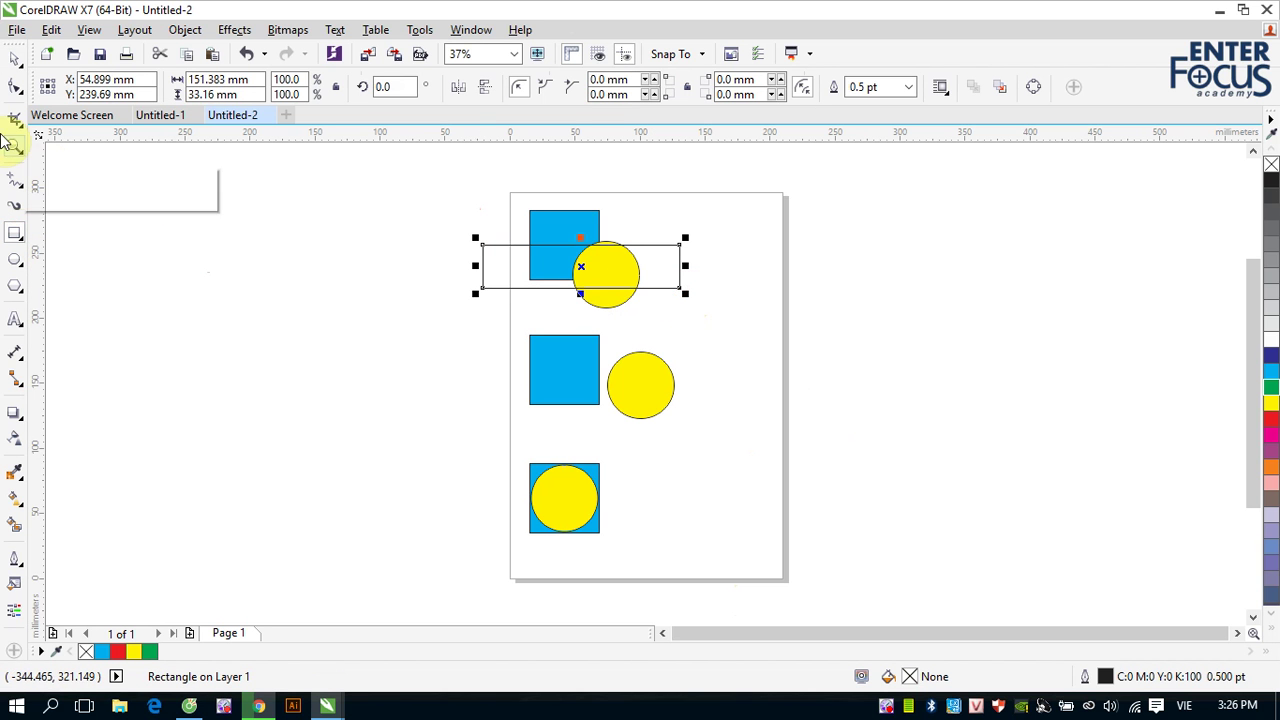
pyautogui.click(12, 60)
pyautogui.click(1271, 418)
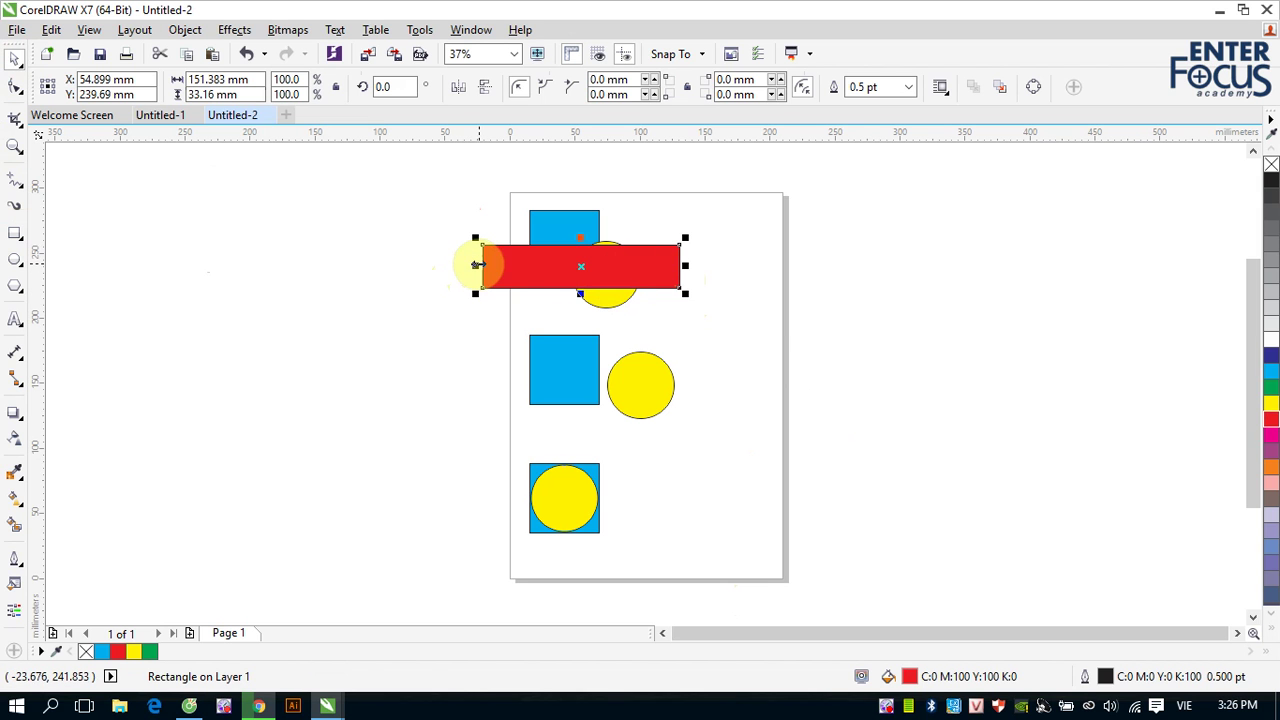
# Step: Shrink the red rectangle to about 27 by 25 mm and place it over the overlap of the top square and circle
pyautogui.moveTo(476, 265); pyautogui.dragTo(592, 277)
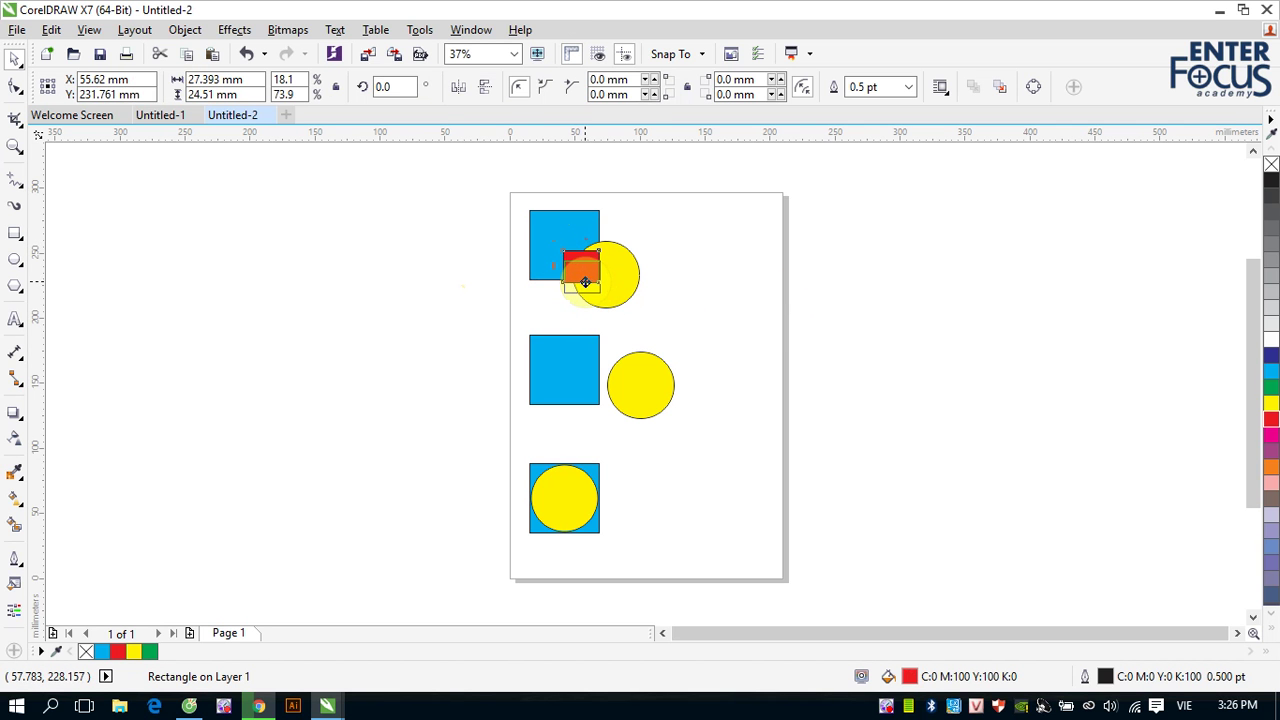
pyautogui.click(796, 300)
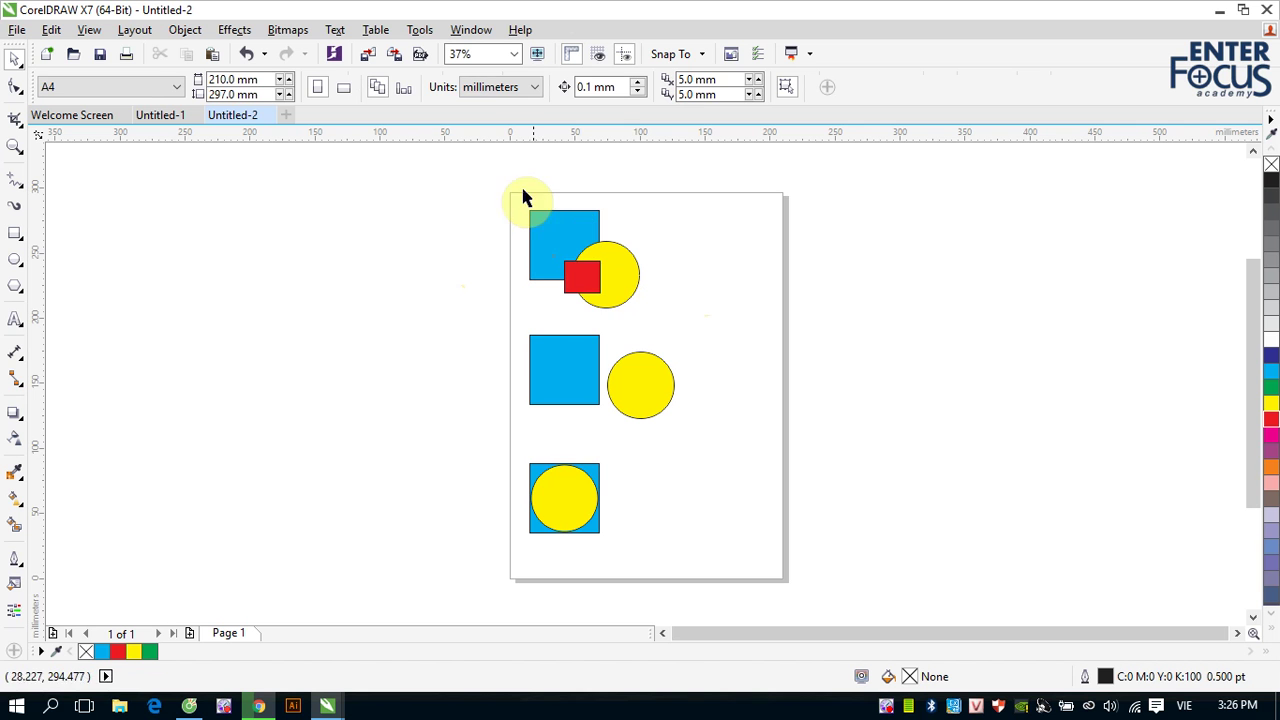
pyautogui.moveTo(522, 191); pyautogui.dragTo(668, 320)
pyautogui.click(770, 288)
# Step: Copy the red rectangle beside the middle pair at about X 164, Y 161 mm and inside the bottom circle at about X 43, Y 61 mm
pyautogui.moveTo(604, 285); pyautogui.dragTo(740, 386)
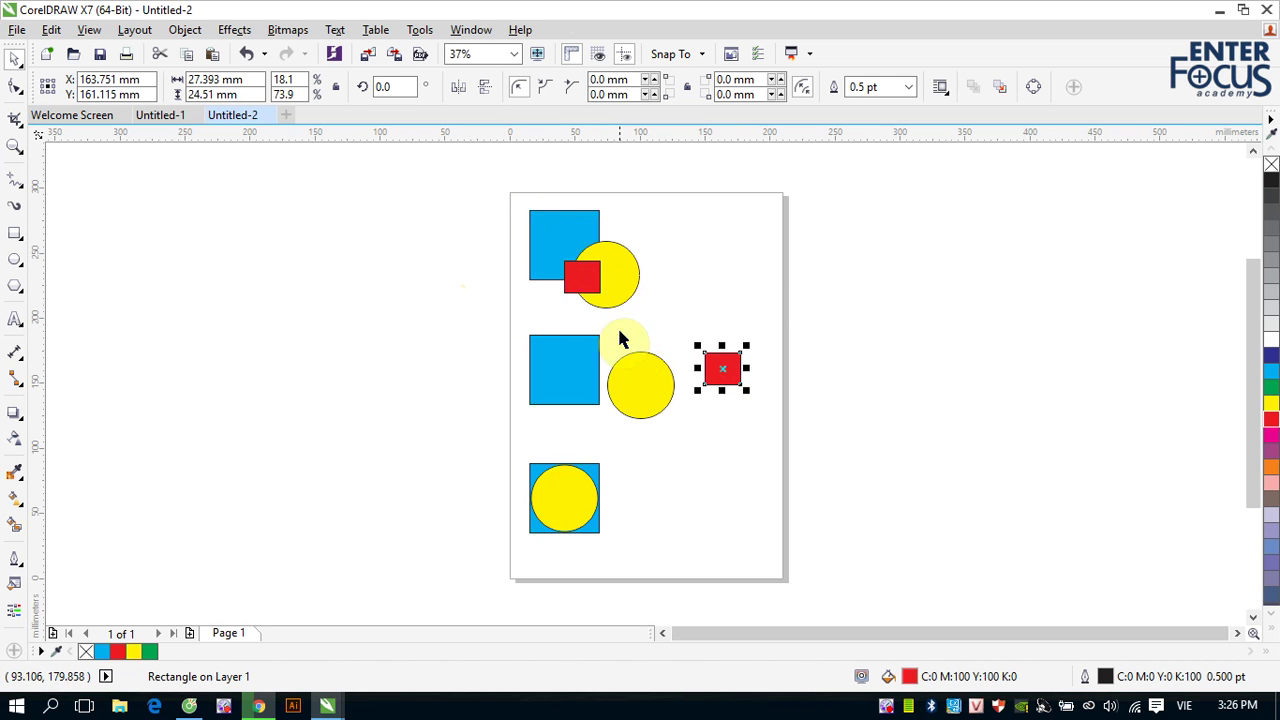
pyautogui.moveTo(588, 277); pyautogui.dragTo(572, 501)
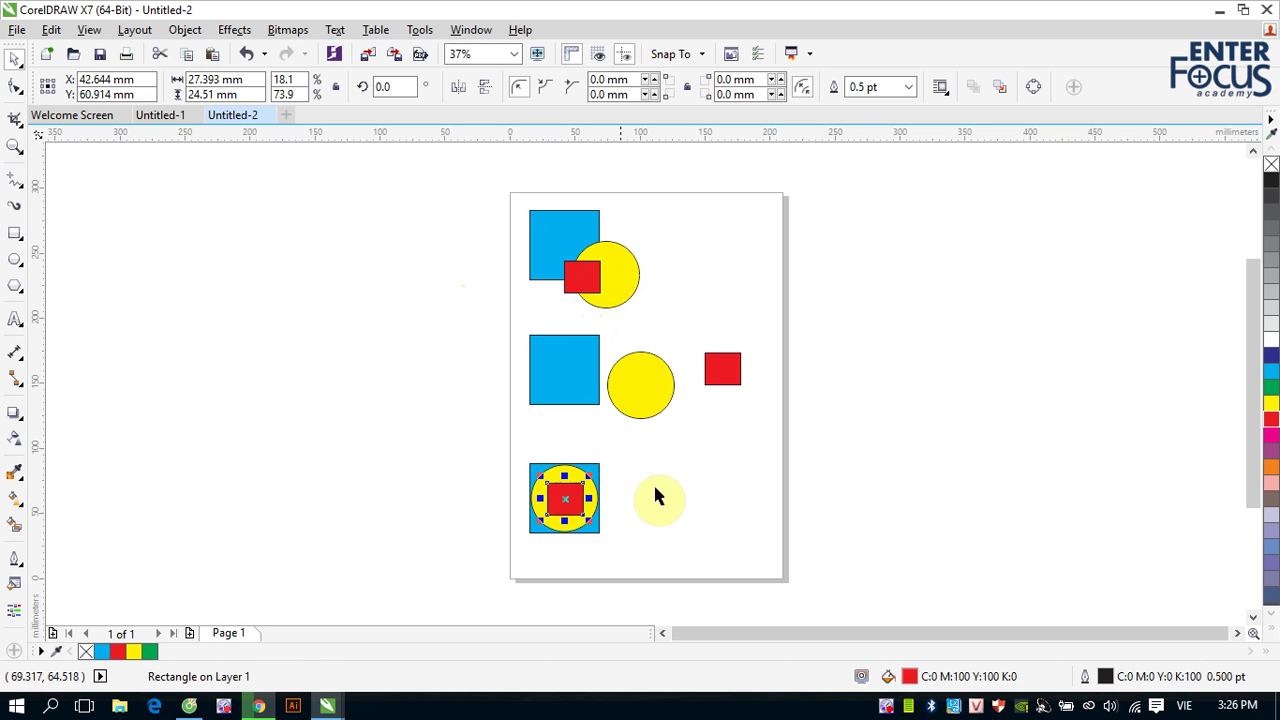
pyautogui.click(706, 477)
# Step: Apply Front Minus Back to the top square, circle and red rectangle, and clear the selection
pyautogui.moveTo(509, 180); pyautogui.dragTo(670, 315)
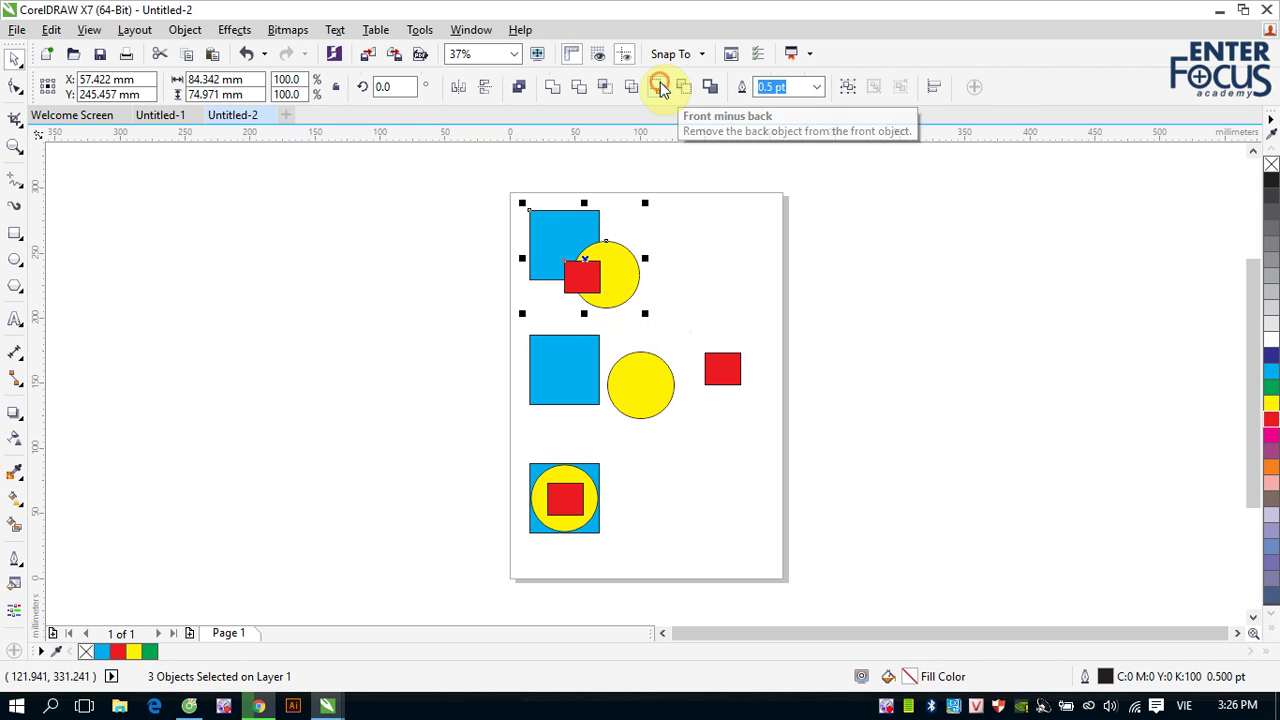
pyautogui.click(660, 88)
pyautogui.click(632, 280)
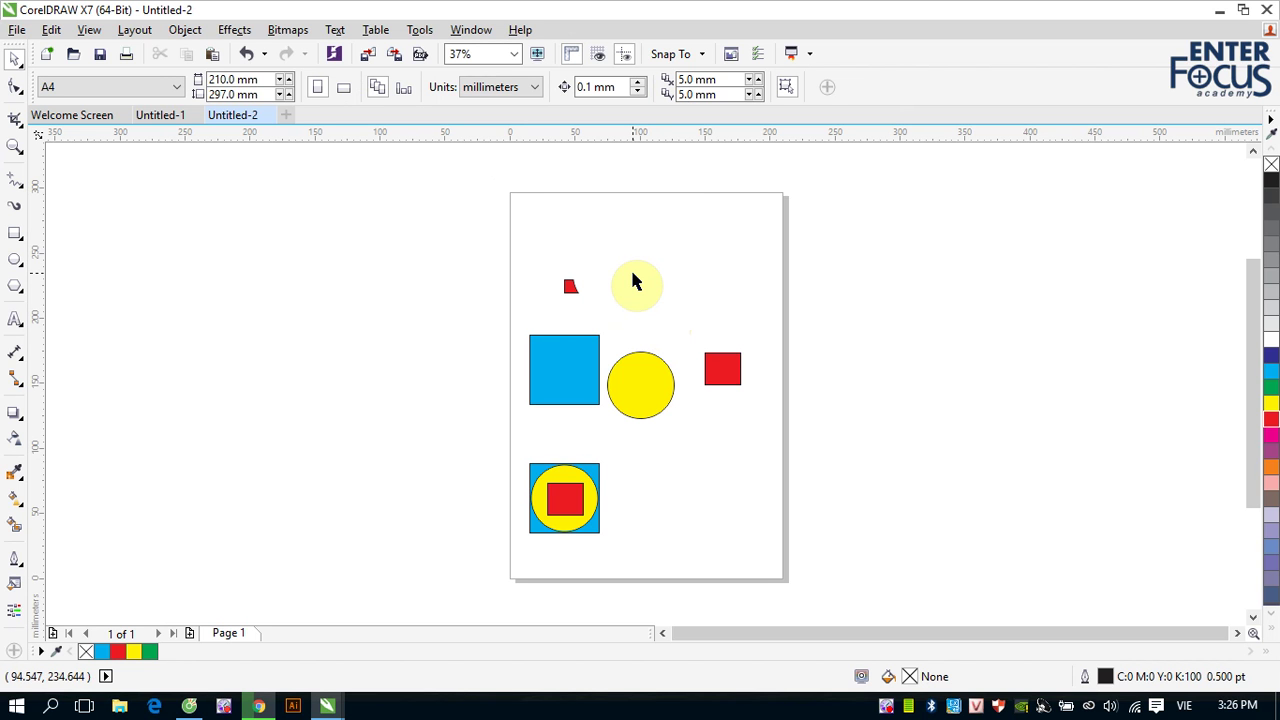
# Step: Undo the Front Minus Back operation on the top three shapes
pyautogui.hotkey('ctrl', 'z')
pyautogui.hotkey('ctrl', 'z')
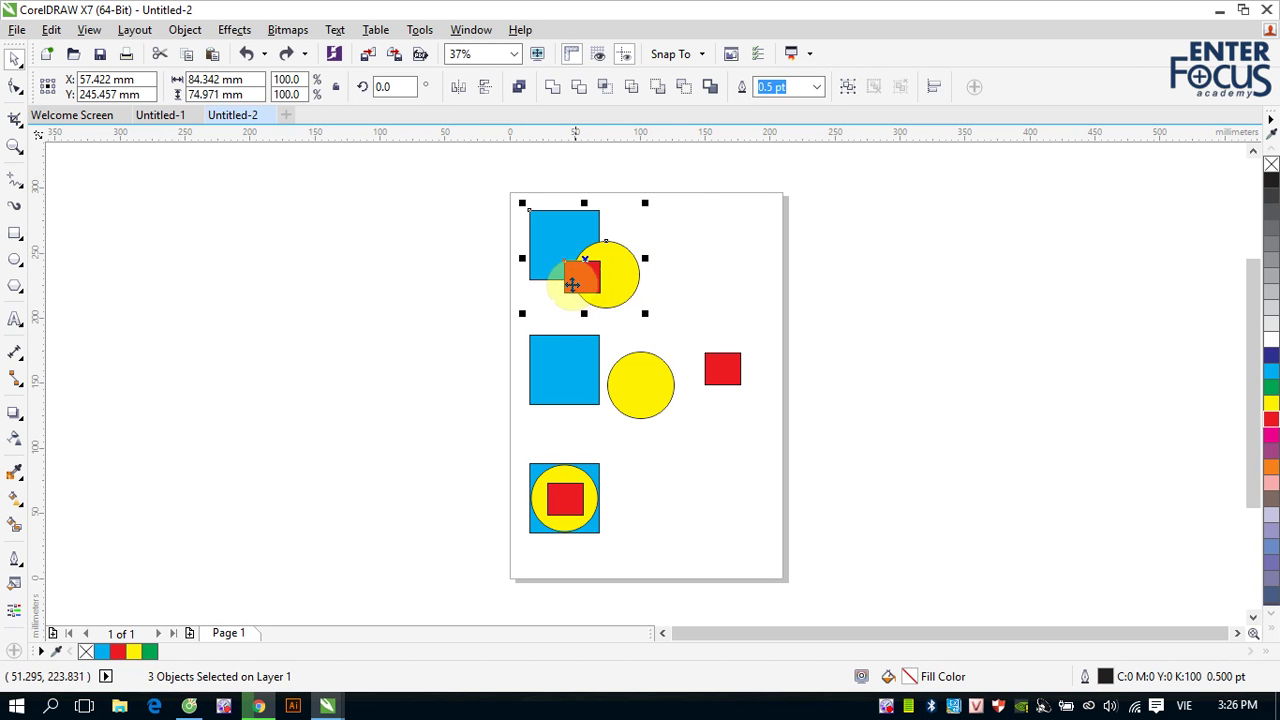
pyautogui.moveTo(572, 284)
pyautogui.mouseDown()
pyautogui.moveTo(558, 276)
pyautogui.moveTo(584, 281)
pyautogui.mouseUp()
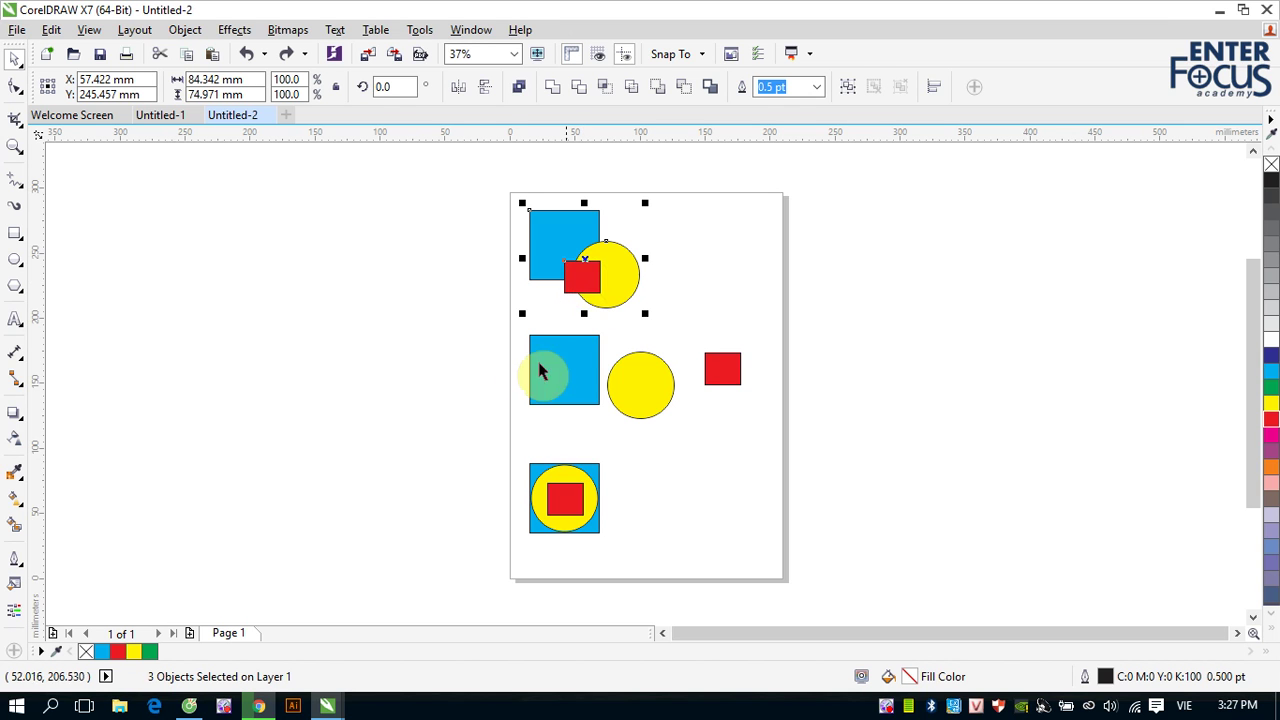
# Step: Apply Front Minus Back to the three separate middle shapes, and try it on the three nested bottom shapes
pyautogui.moveTo(490, 323); pyautogui.dragTo(774, 438)
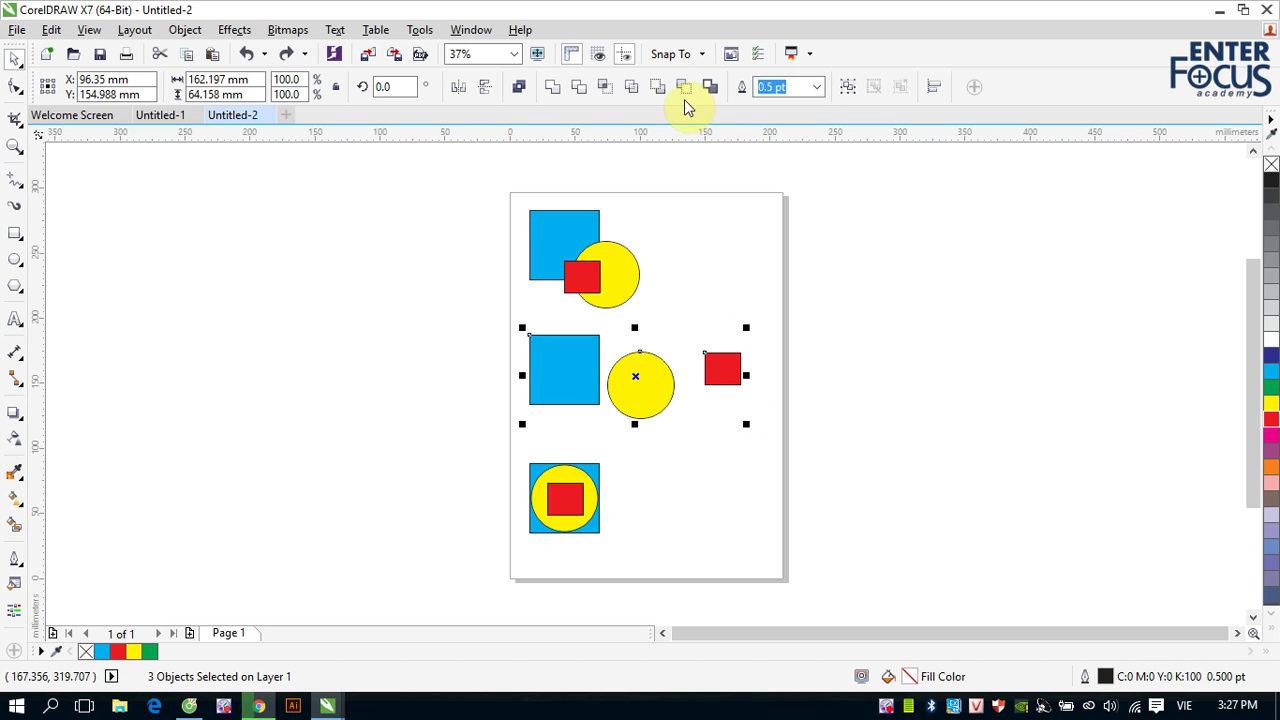
pyautogui.click(655, 88)
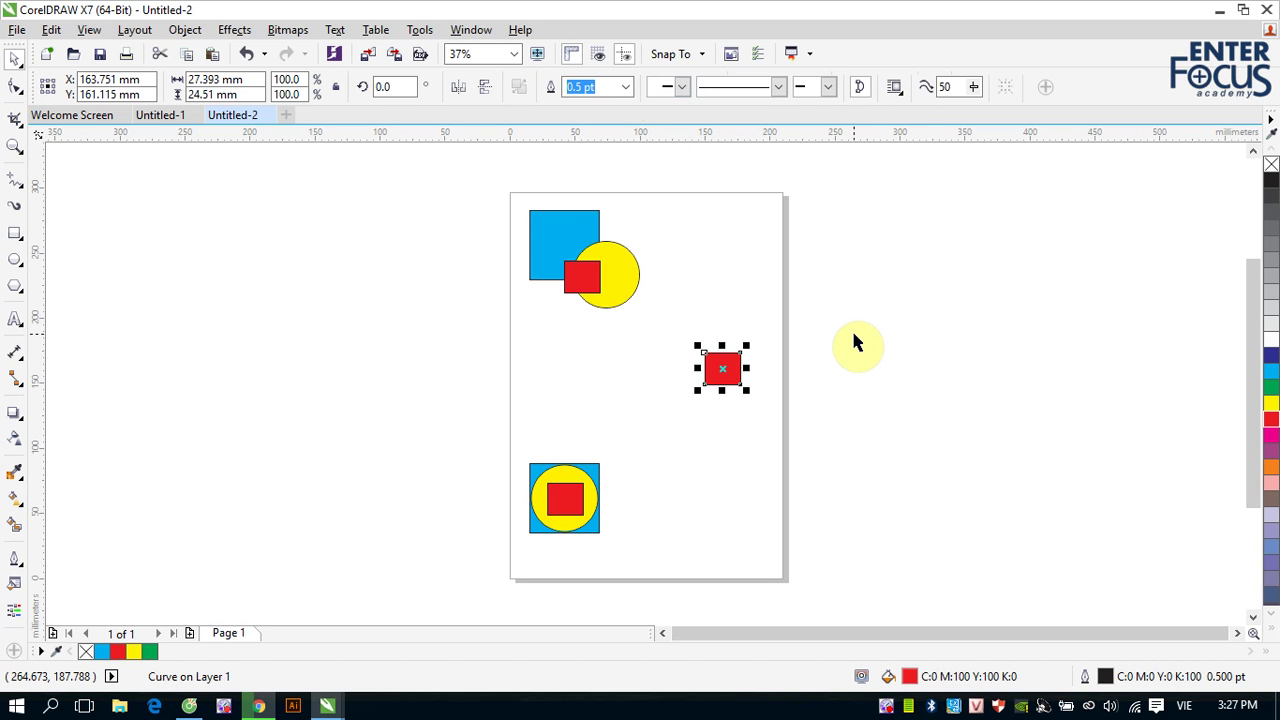
pyautogui.moveTo(497, 435); pyautogui.dragTo(620, 550)
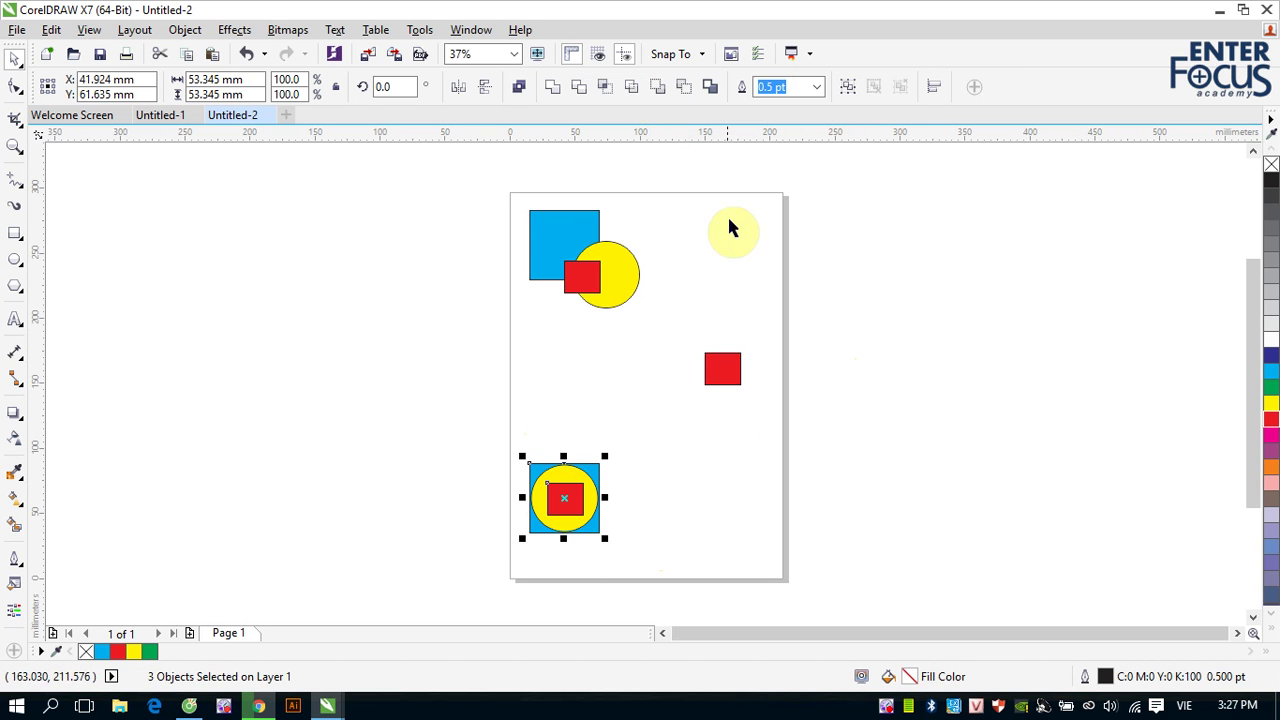
pyautogui.click(655, 88)
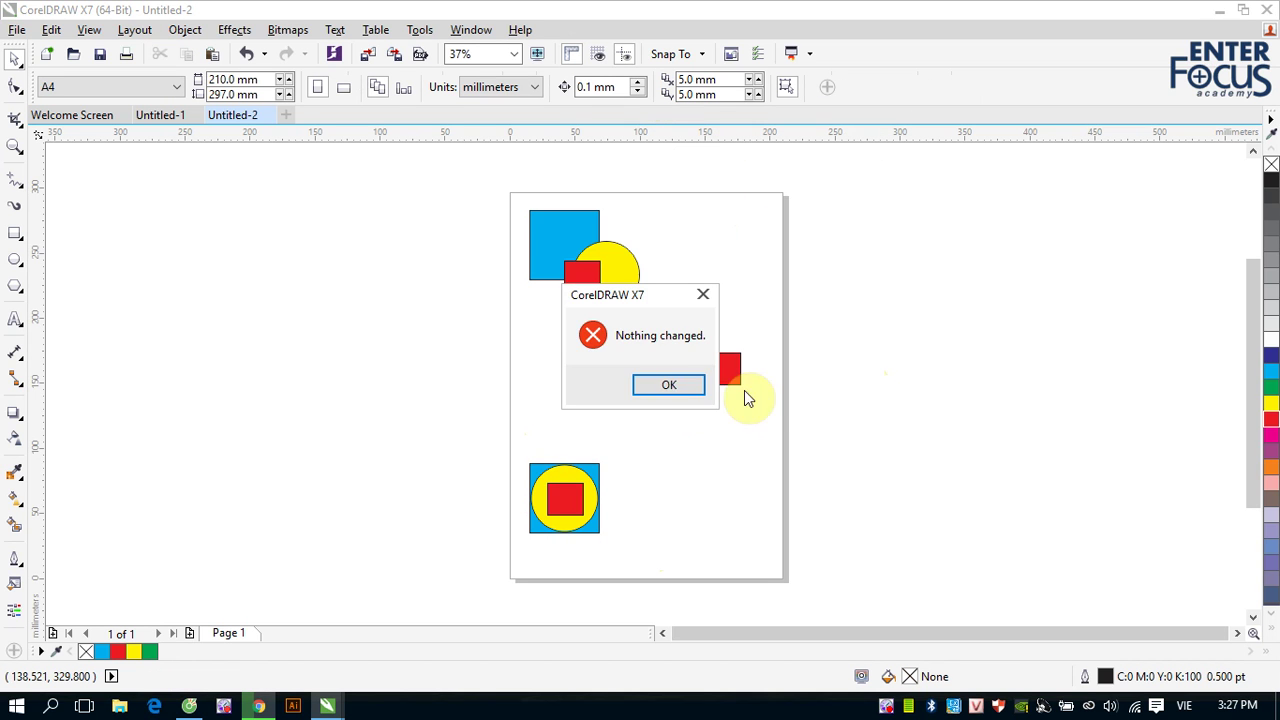
pyautogui.click(669, 385)
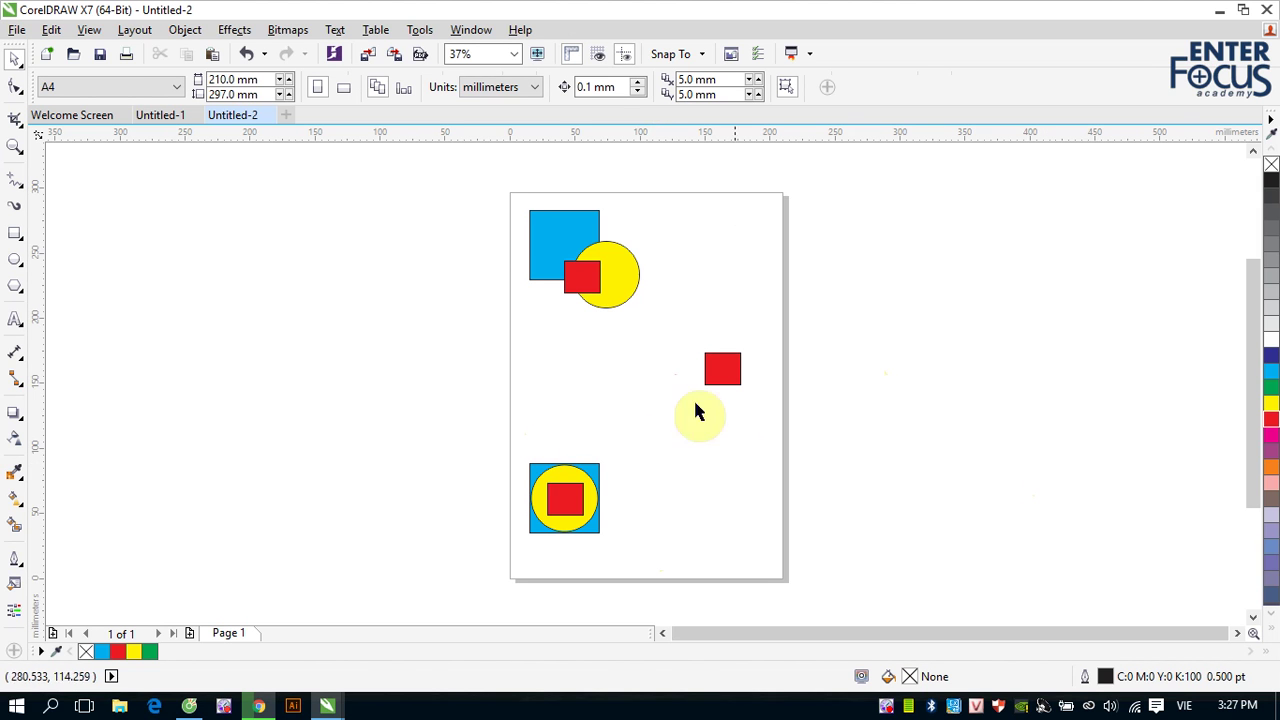
# Step: Undo the Front Minus Back operation on the middle square, circle and red rectangle
pyautogui.moveTo(682, 324); pyautogui.dragTo(763, 417)
pyautogui.press('Tab')
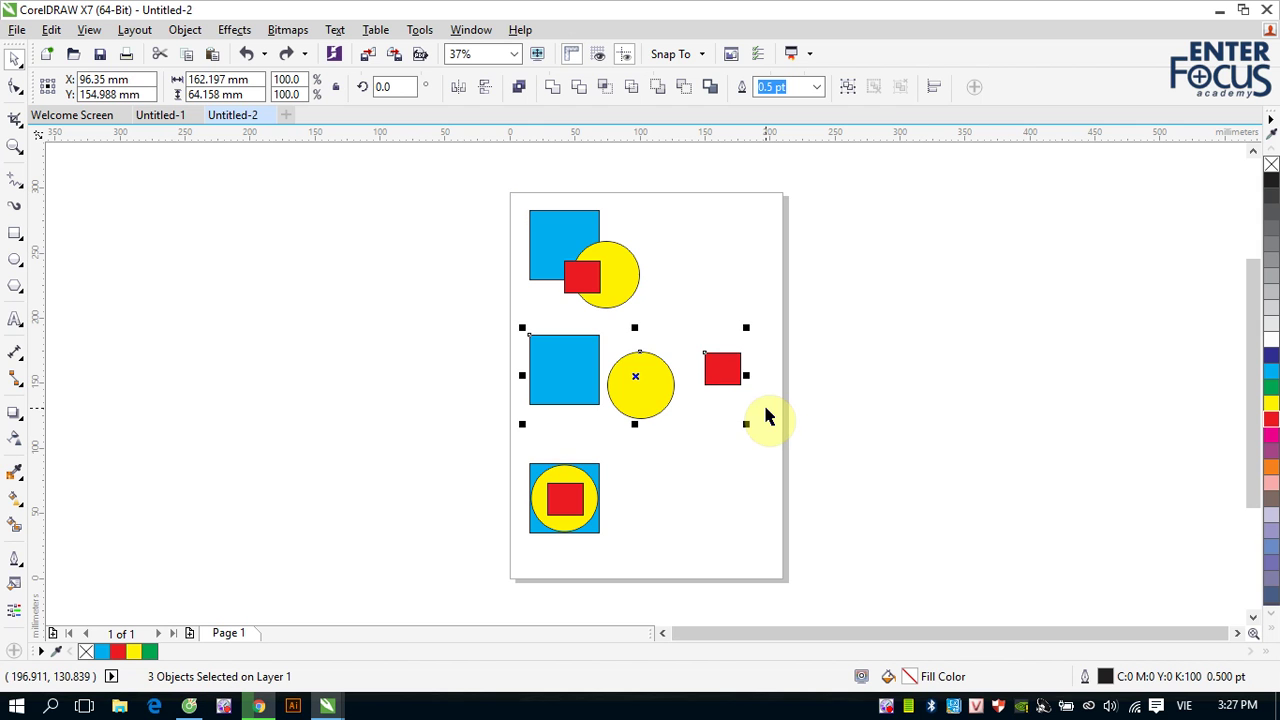
# Step: Remove the red rectangle from the nested bottom shapes, and apply Back Minus Front to the top square, circle and red rectangle
pyautogui.press('Tab')
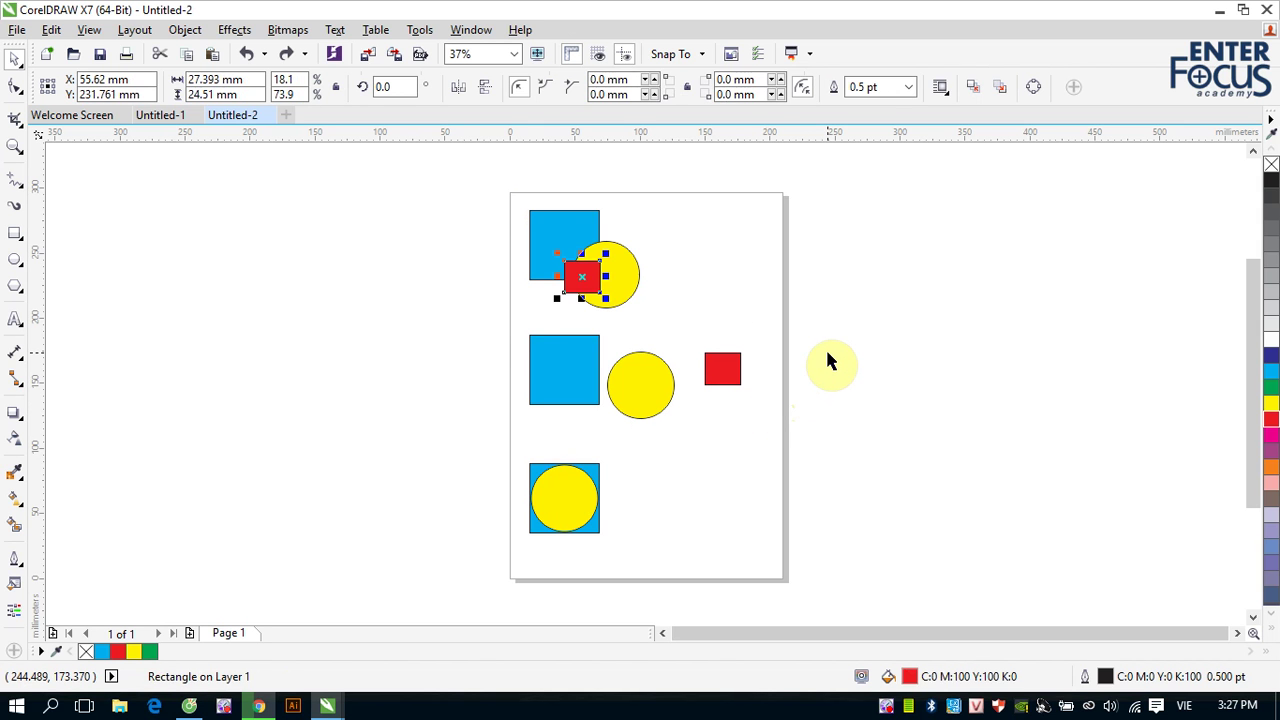
pyautogui.moveTo(516, 188); pyautogui.dragTo(668, 318)
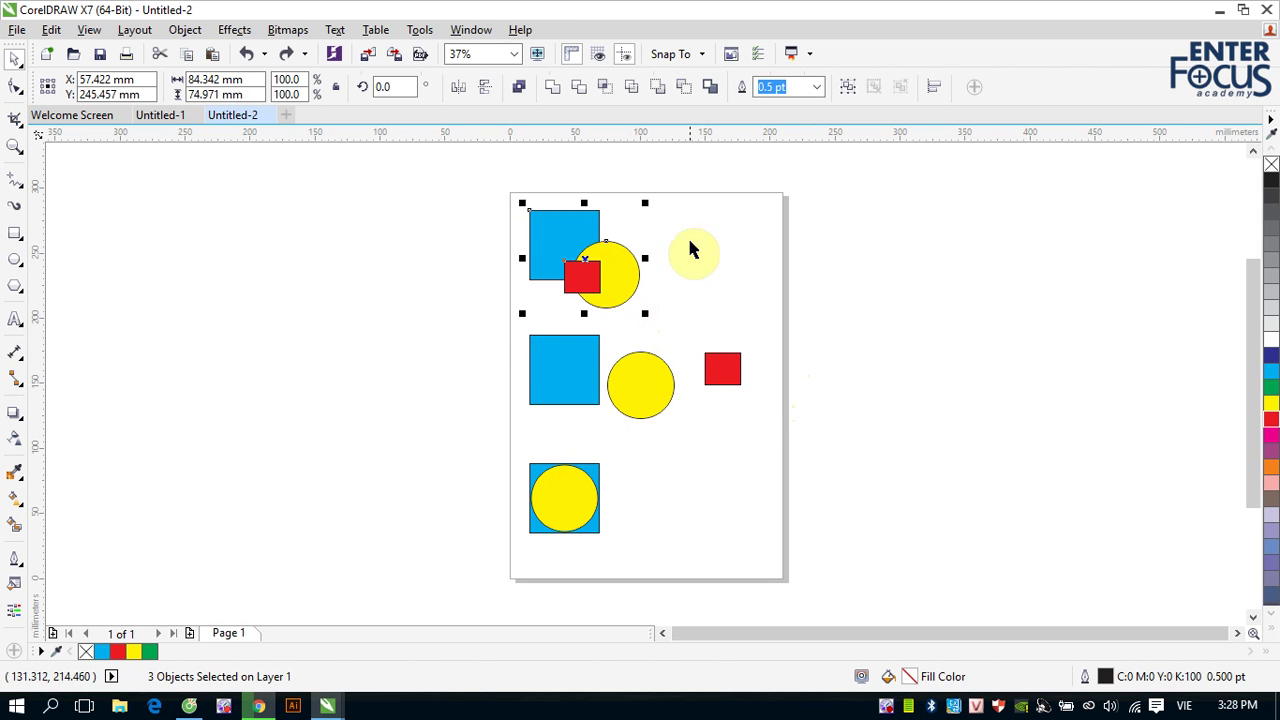
pyautogui.click(687, 87)
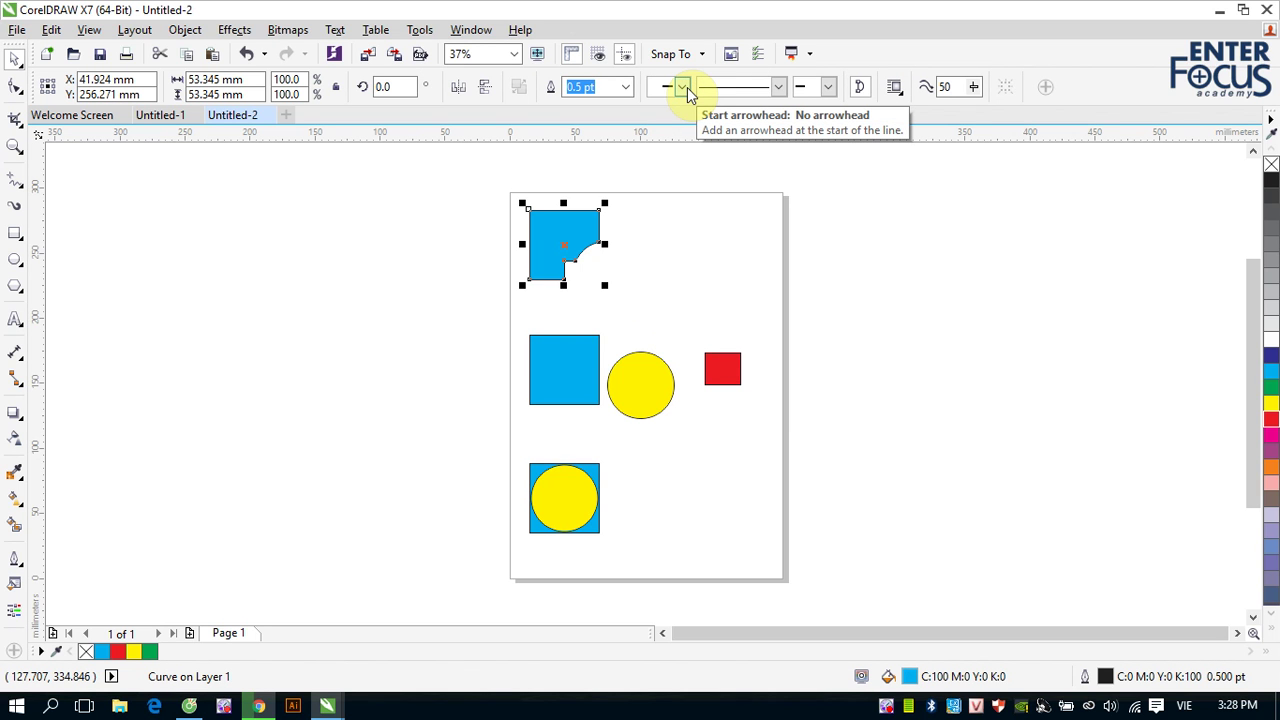
pyautogui.click(549, 224)
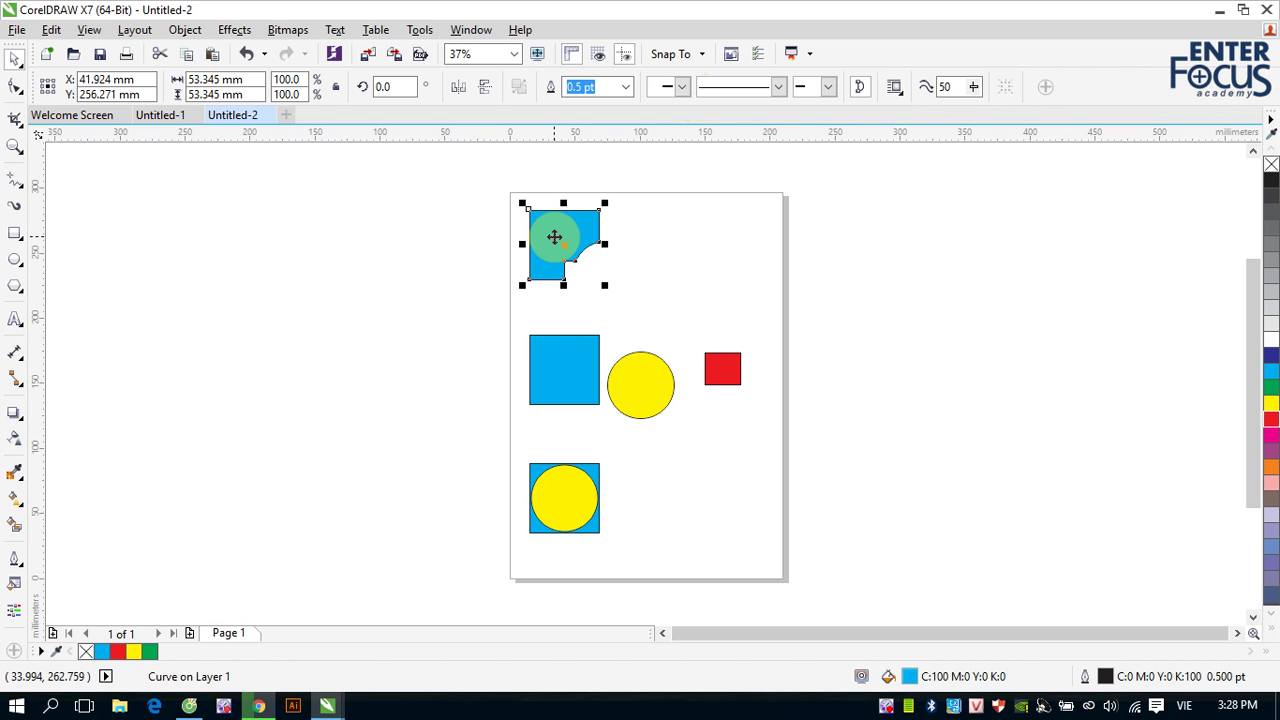
pyautogui.click(543, 363)
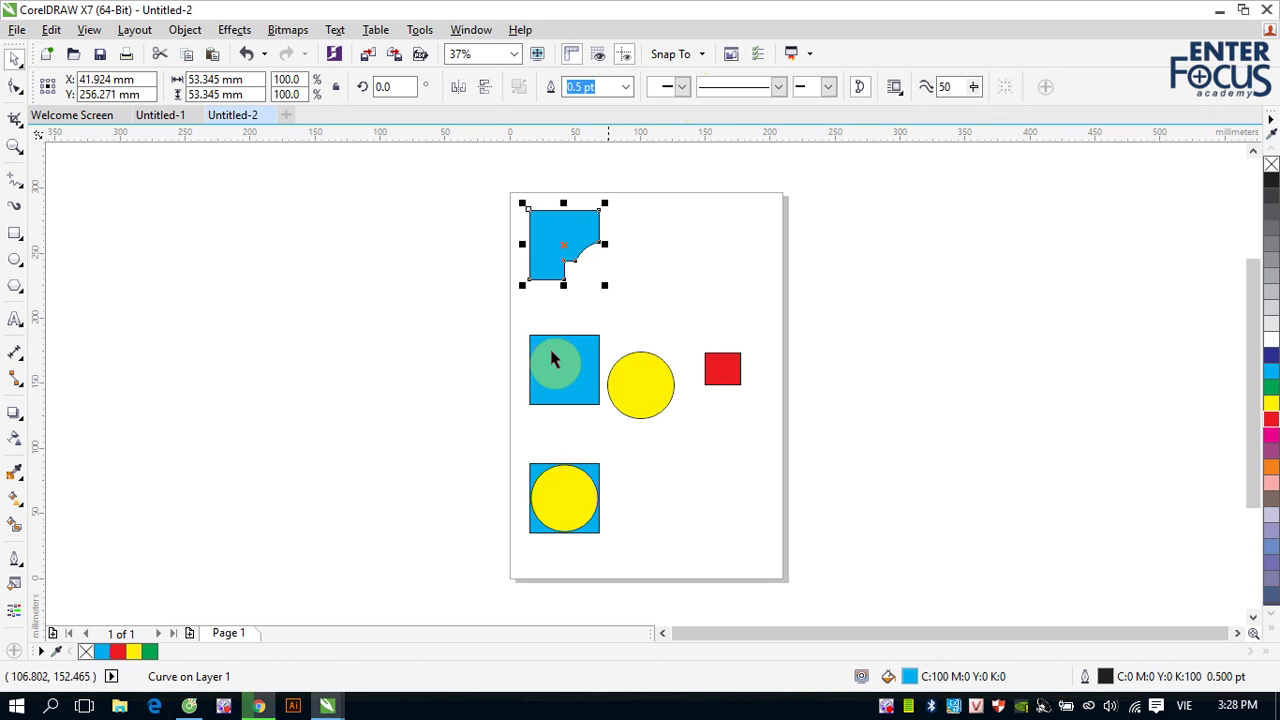
# Step: Apply Back Minus Front to the three separate middle shapes and to the nested square and circle at the page's bottom
pyautogui.moveTo(511, 314); pyautogui.dragTo(783, 427)
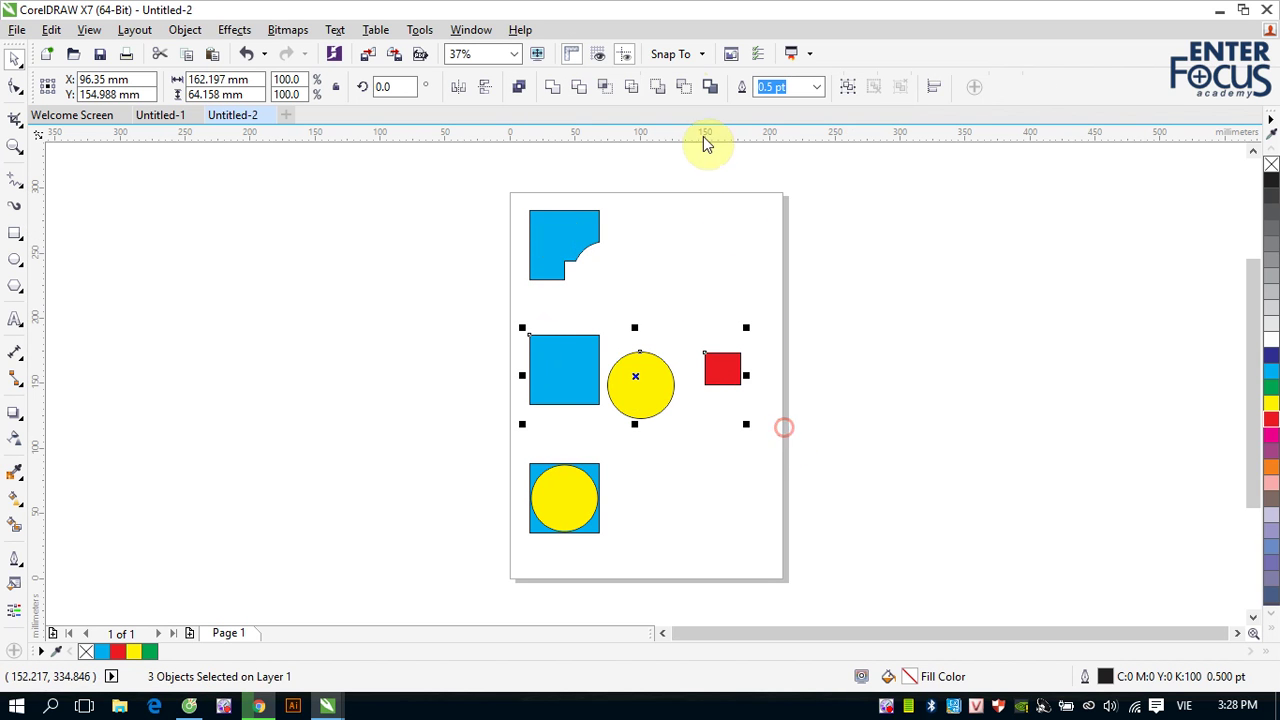
pyautogui.click(684, 87)
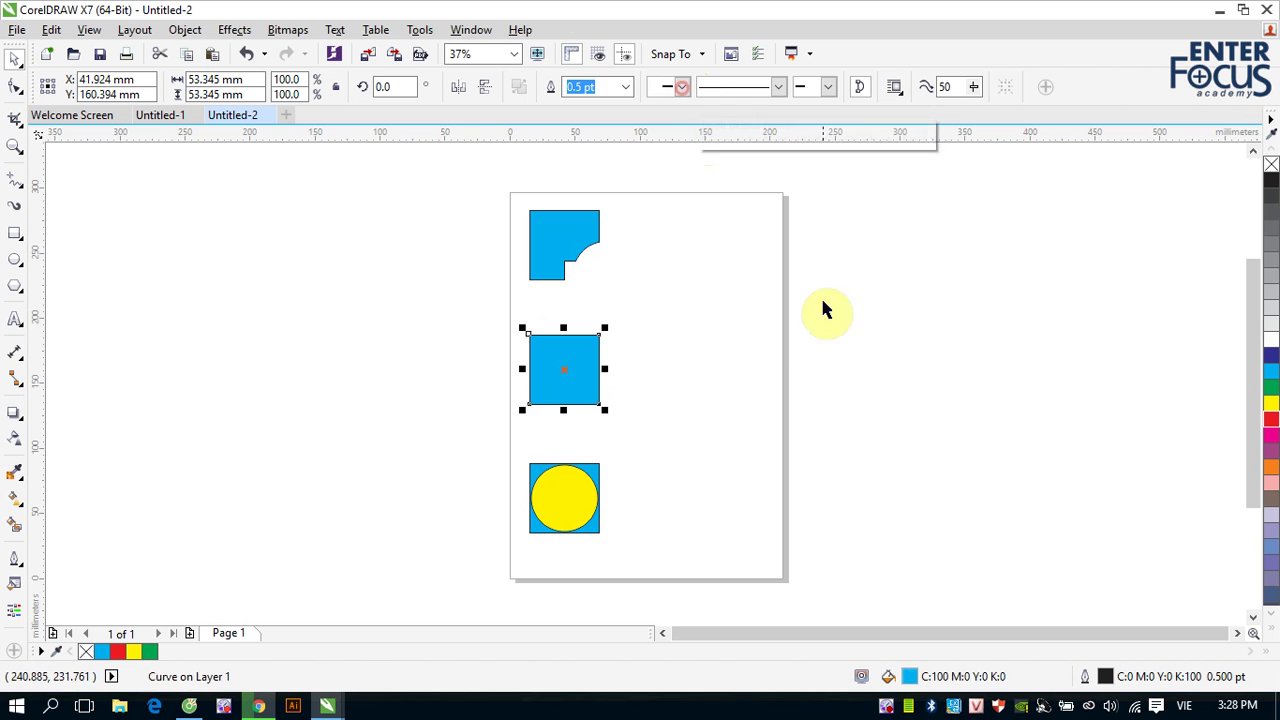
pyautogui.click(775, 402)
pyautogui.moveTo(522, 430); pyautogui.dragTo(655, 547)
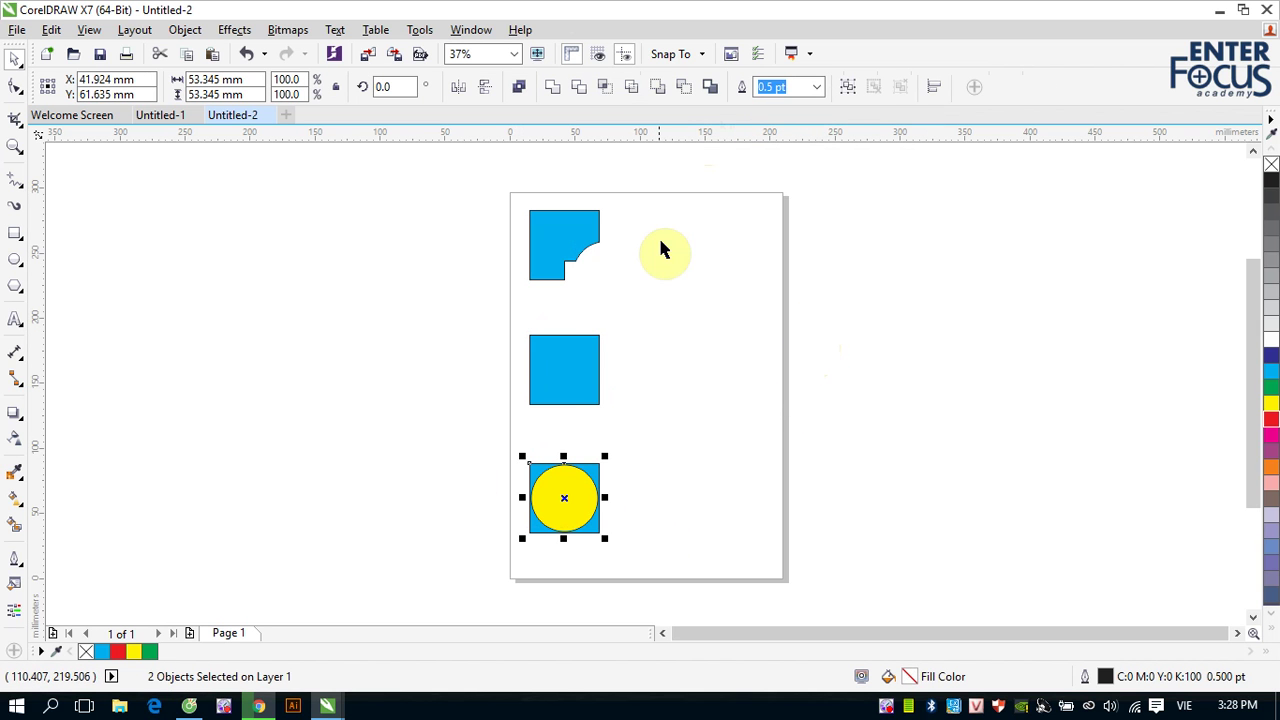
pyautogui.click(684, 86)
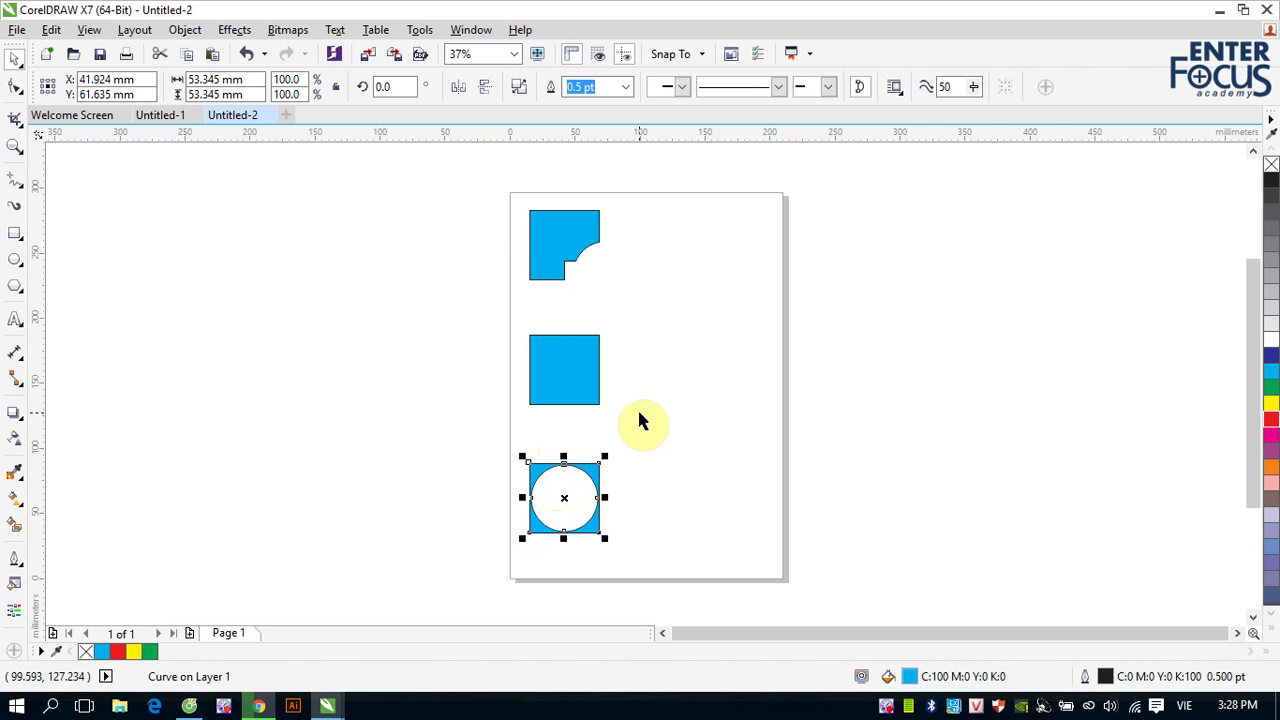
# Step: Undo the Back Minus Front operations and the adding of the red rectangles, and clear the selection
pyautogui.moveTo(490, 192); pyautogui.dragTo(685, 546)
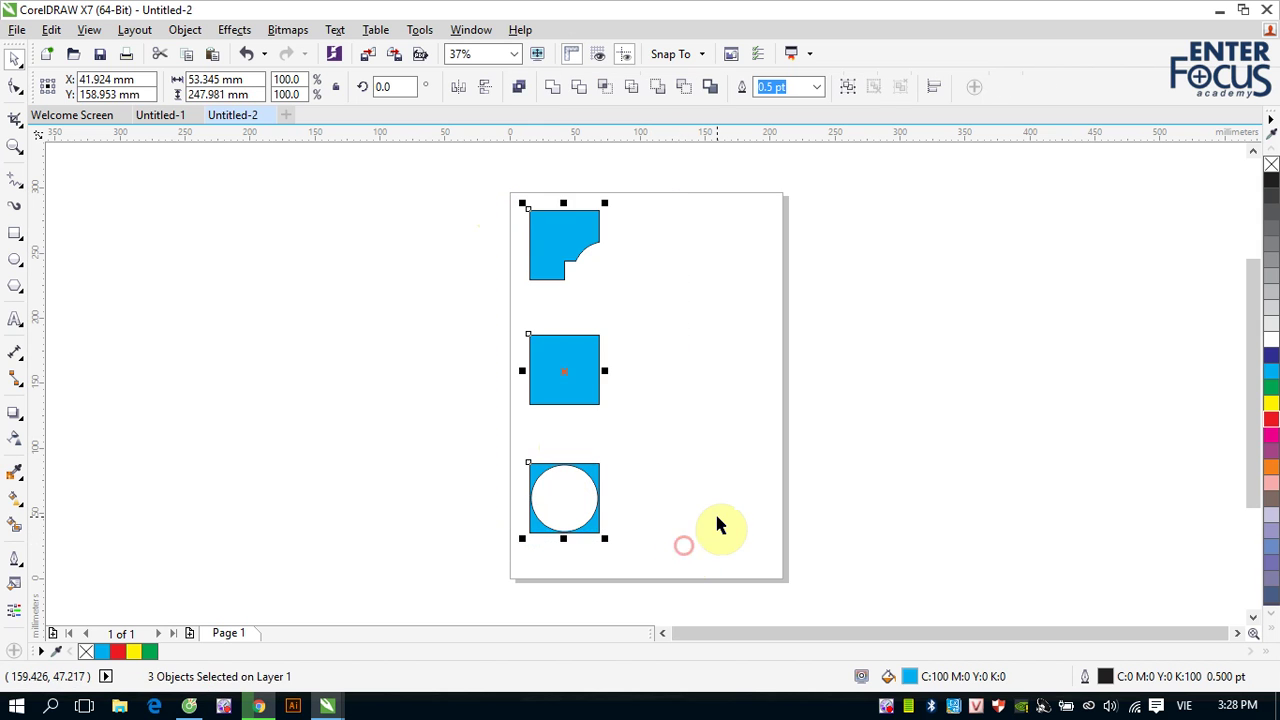
pyautogui.press('Delete')
pyautogui.hotkey('ctrl', 'z')
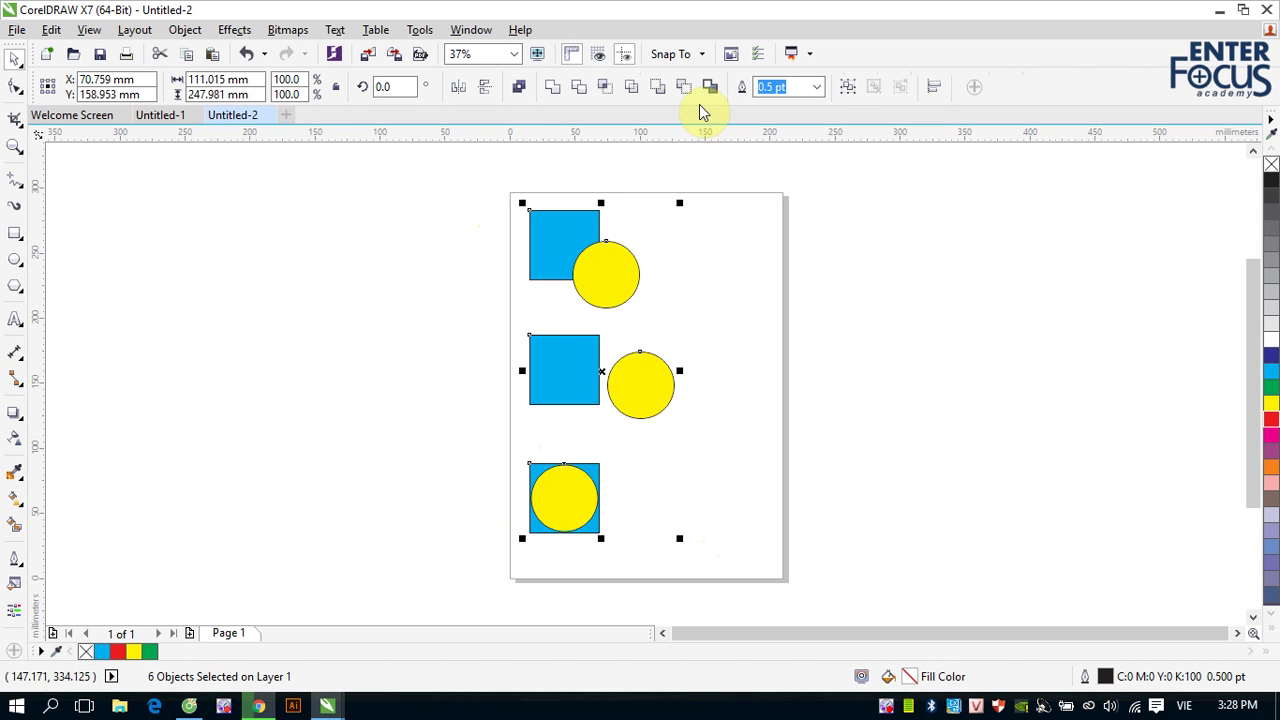
pyautogui.click(803, 285)
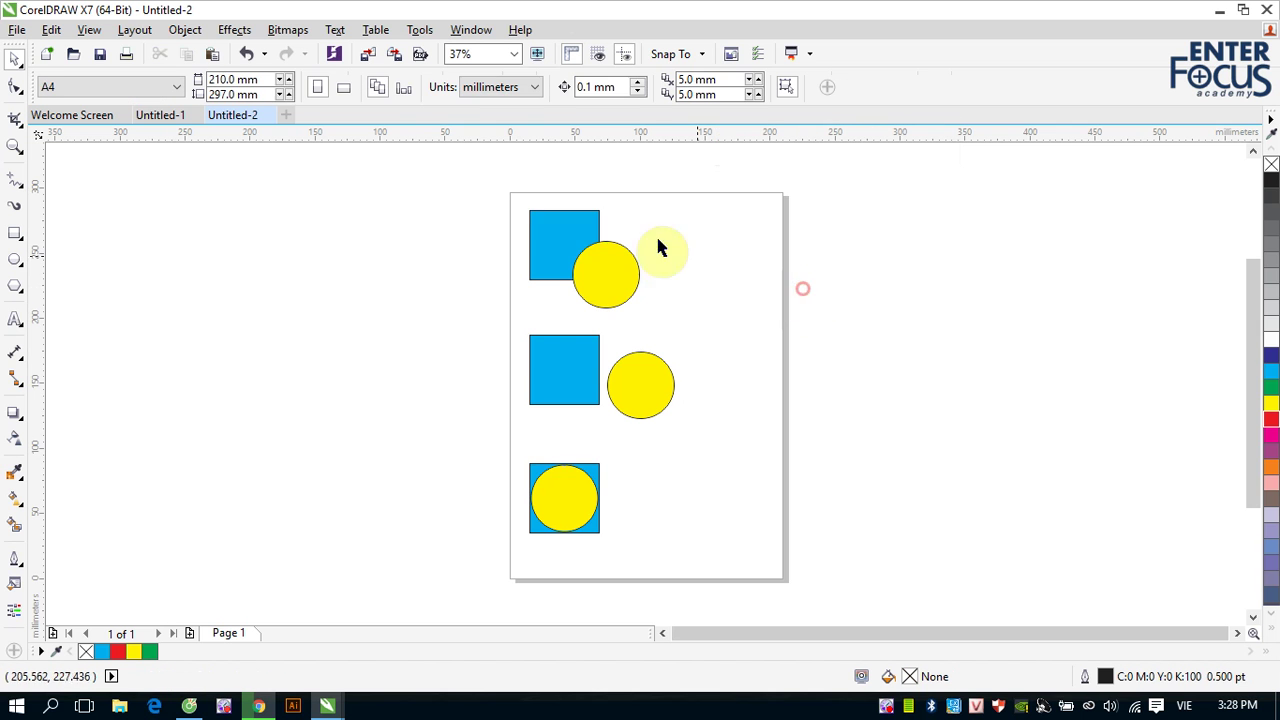
# Step: Create a boundary around the overlapping top square and circle, move it off the page to the right, and fill it green
pyautogui.moveTo(513, 200); pyautogui.dragTo(660, 298)
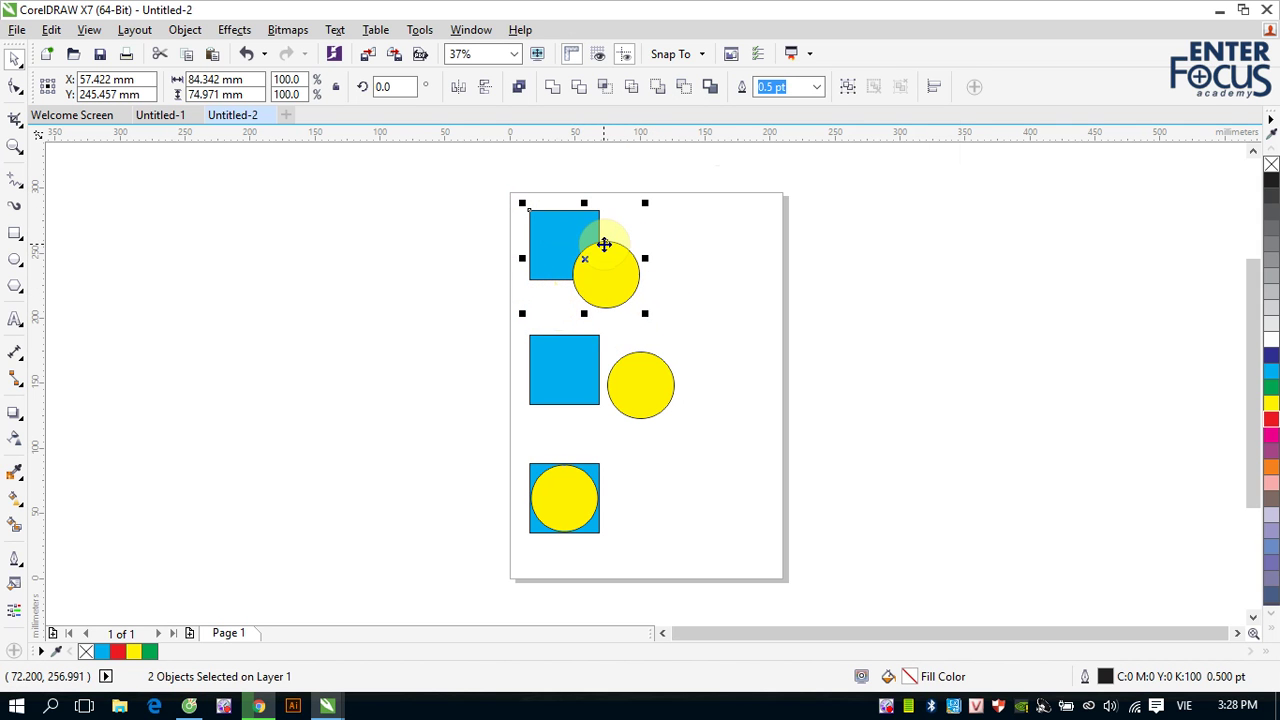
pyautogui.click(710, 87)
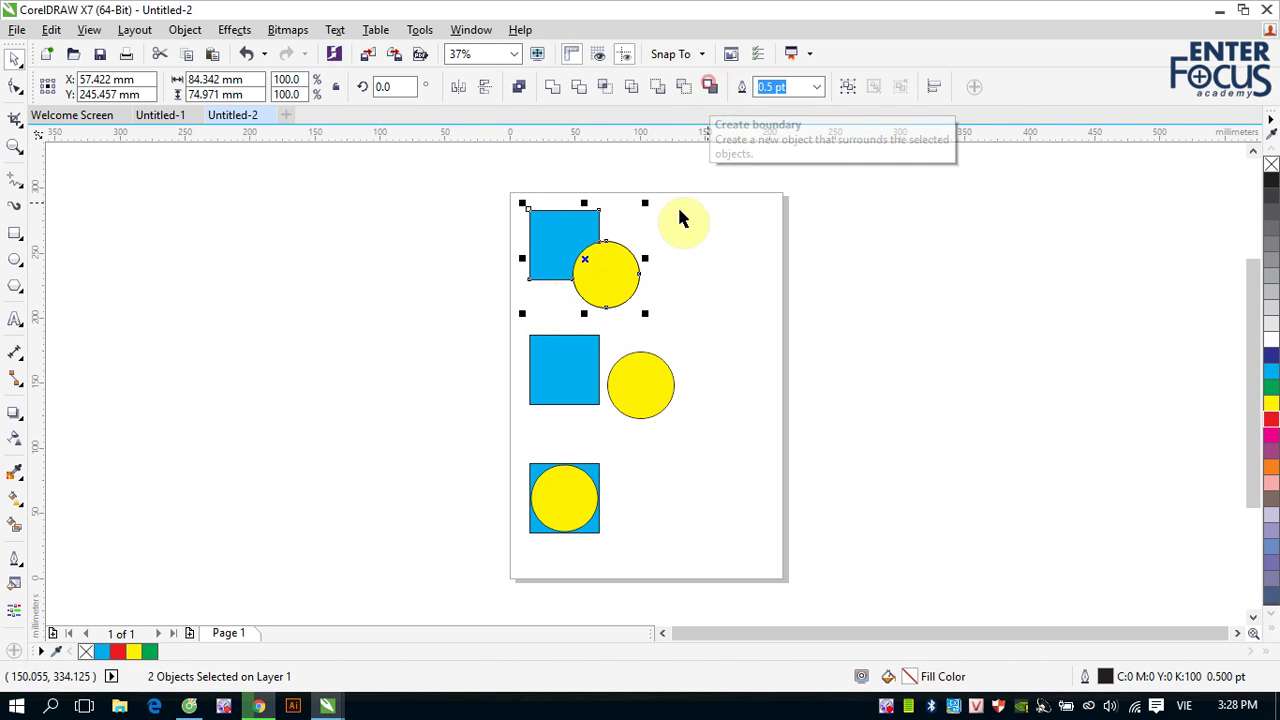
pyautogui.moveTo(586, 260); pyautogui.dragTo(857, 263)
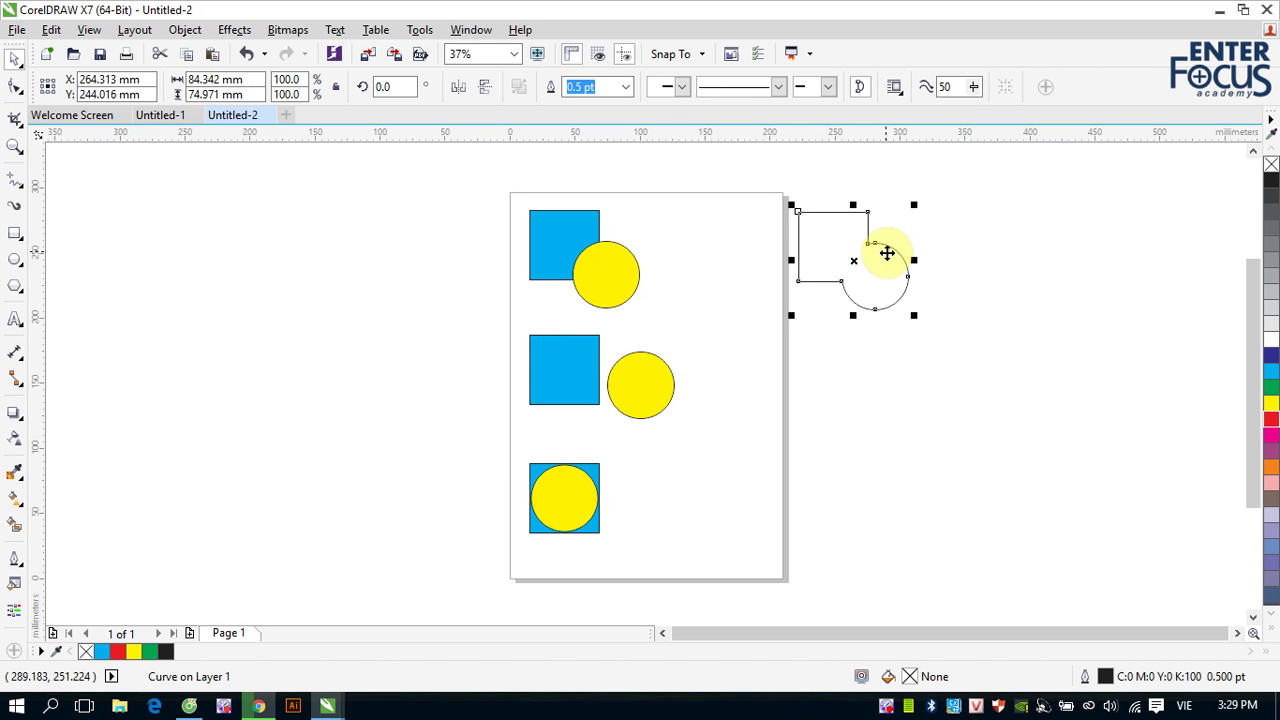
pyautogui.click(1270, 390)
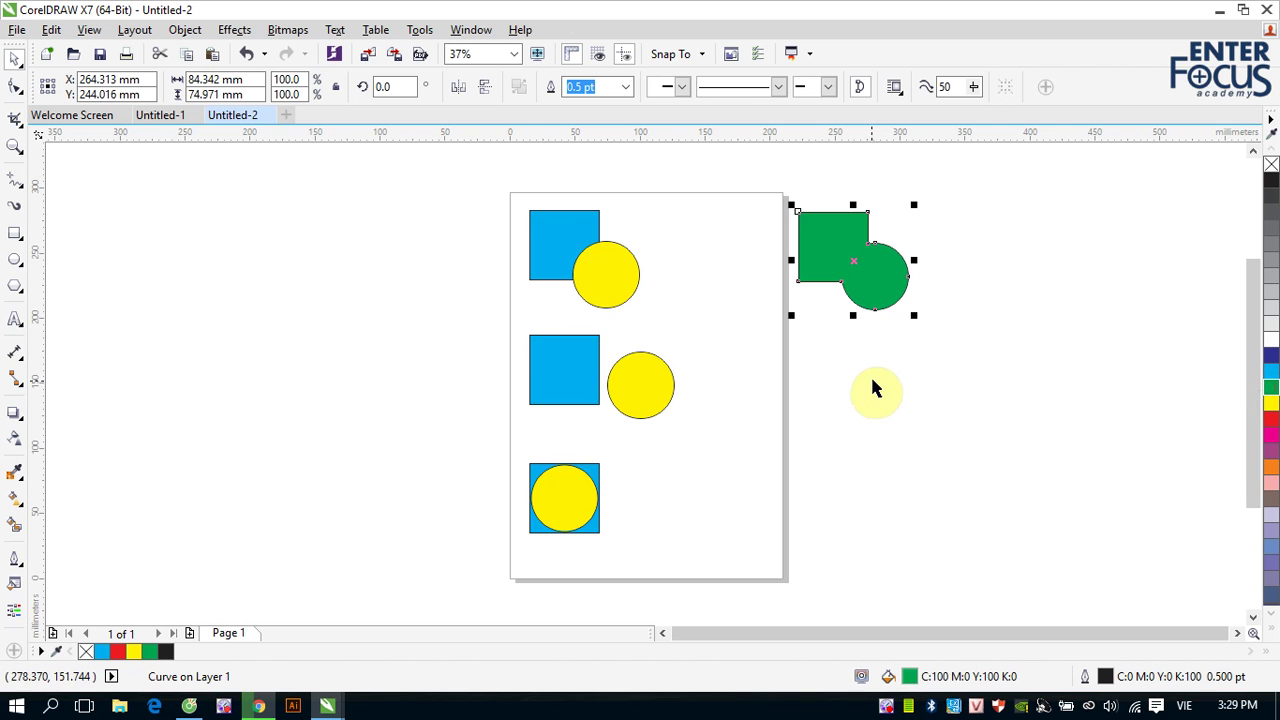
# Step: Create a boundary around the separate middle square and circle, move it off the page to the right, and fill it green
pyautogui.moveTo(512, 323); pyautogui.dragTo(698, 432)
pyautogui.click(735, 313)
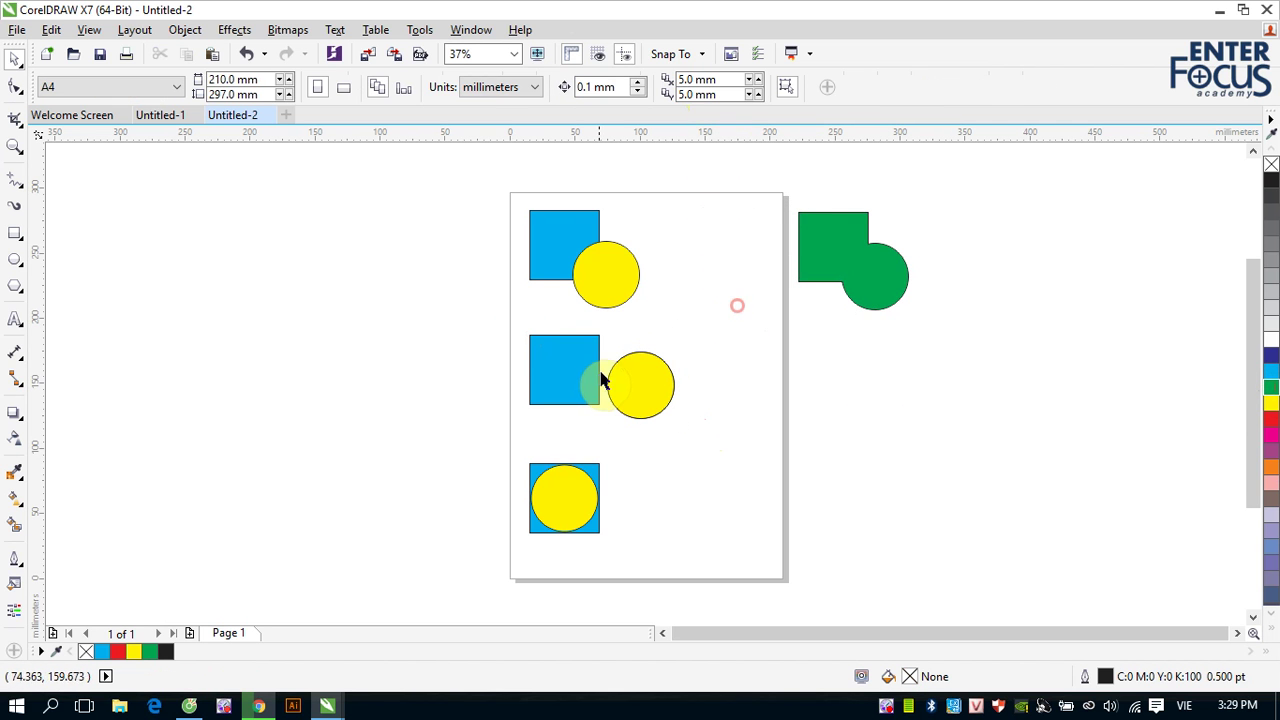
pyautogui.doubleClick(608, 372)
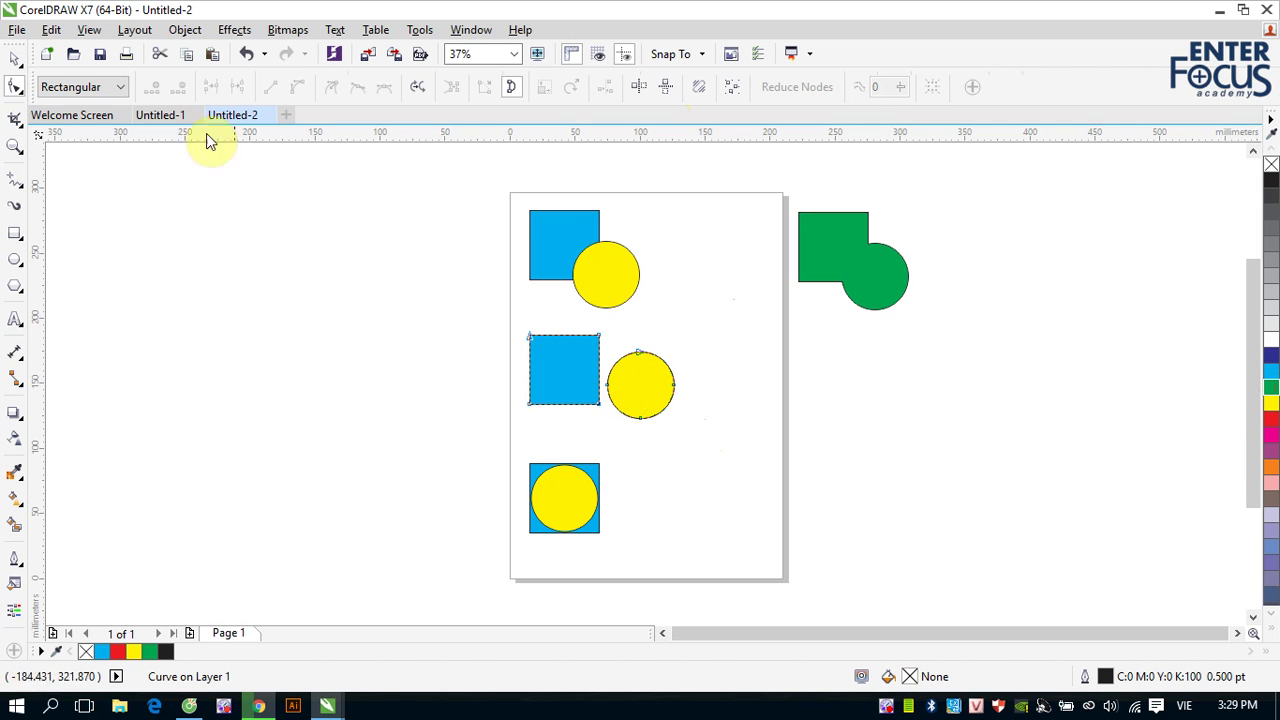
pyautogui.click(15, 59)
pyautogui.moveTo(575, 362); pyautogui.dragTo(890, 358)
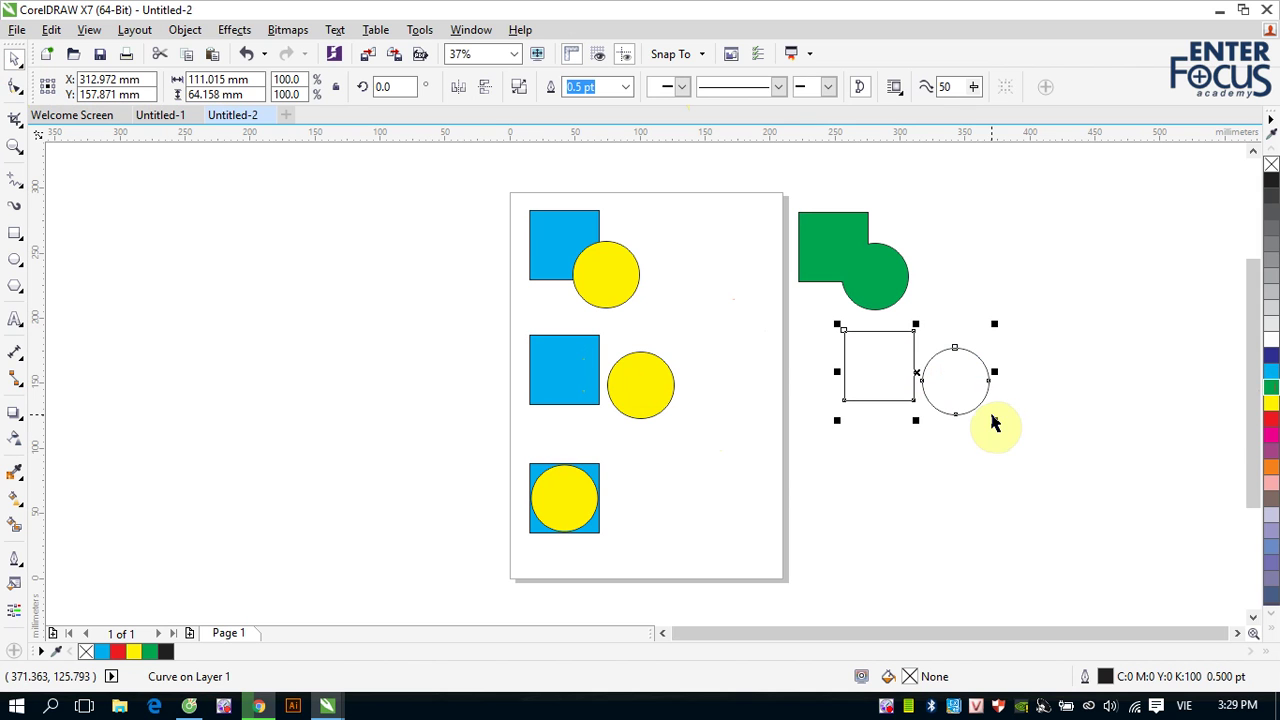
pyautogui.click(1271, 387)
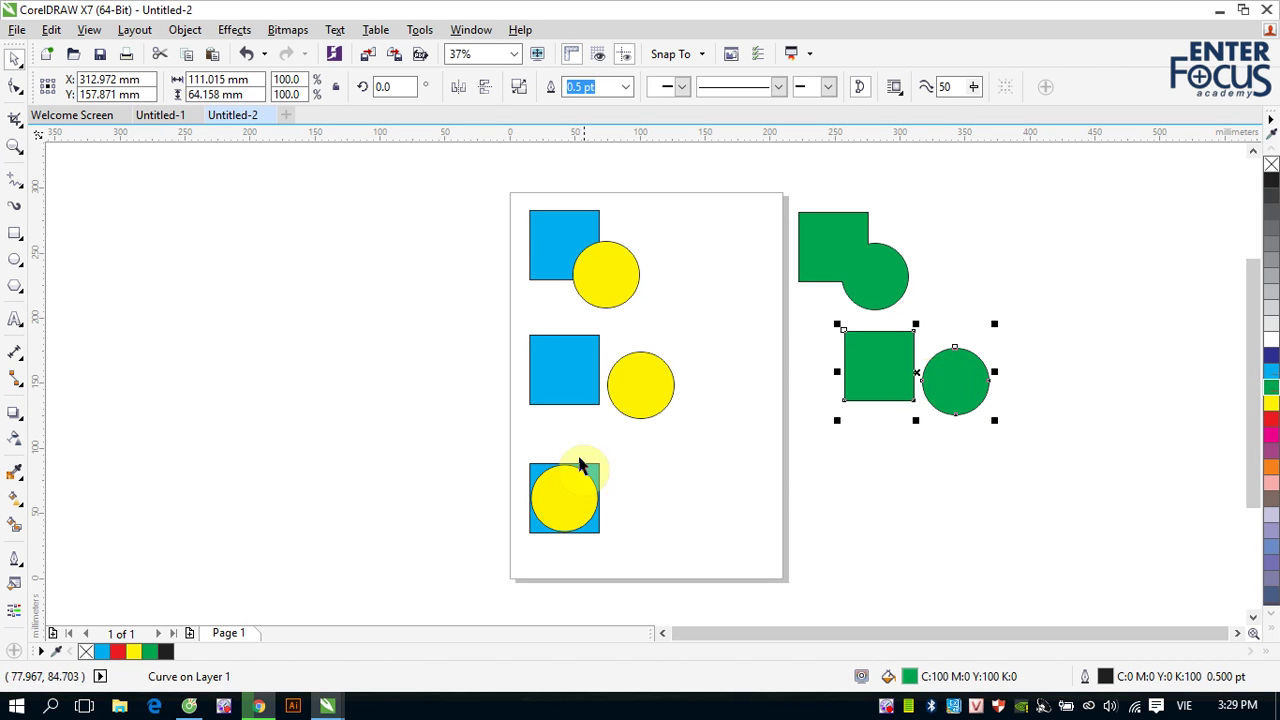
# Step: Create a boundary around the nested bottom square and circle, and move it onto the page's right edge
pyautogui.moveTo(514, 443); pyautogui.dragTo(614, 560)
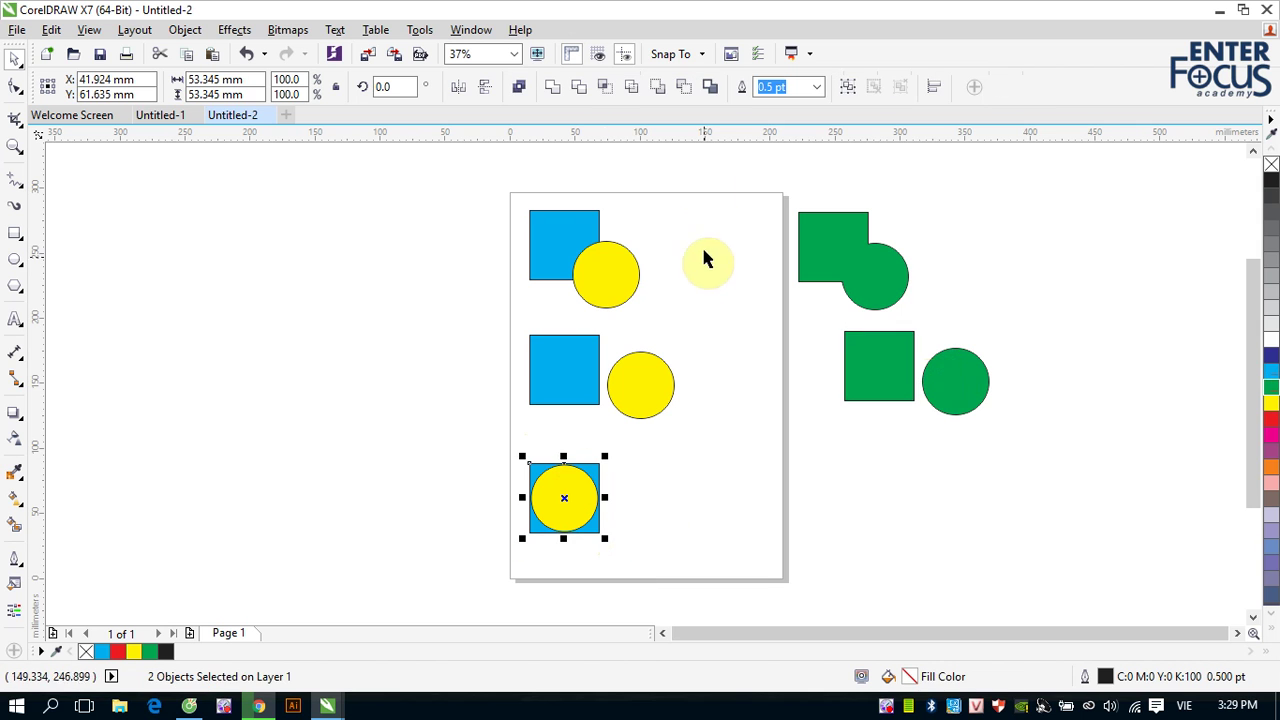
pyautogui.click(705, 90)
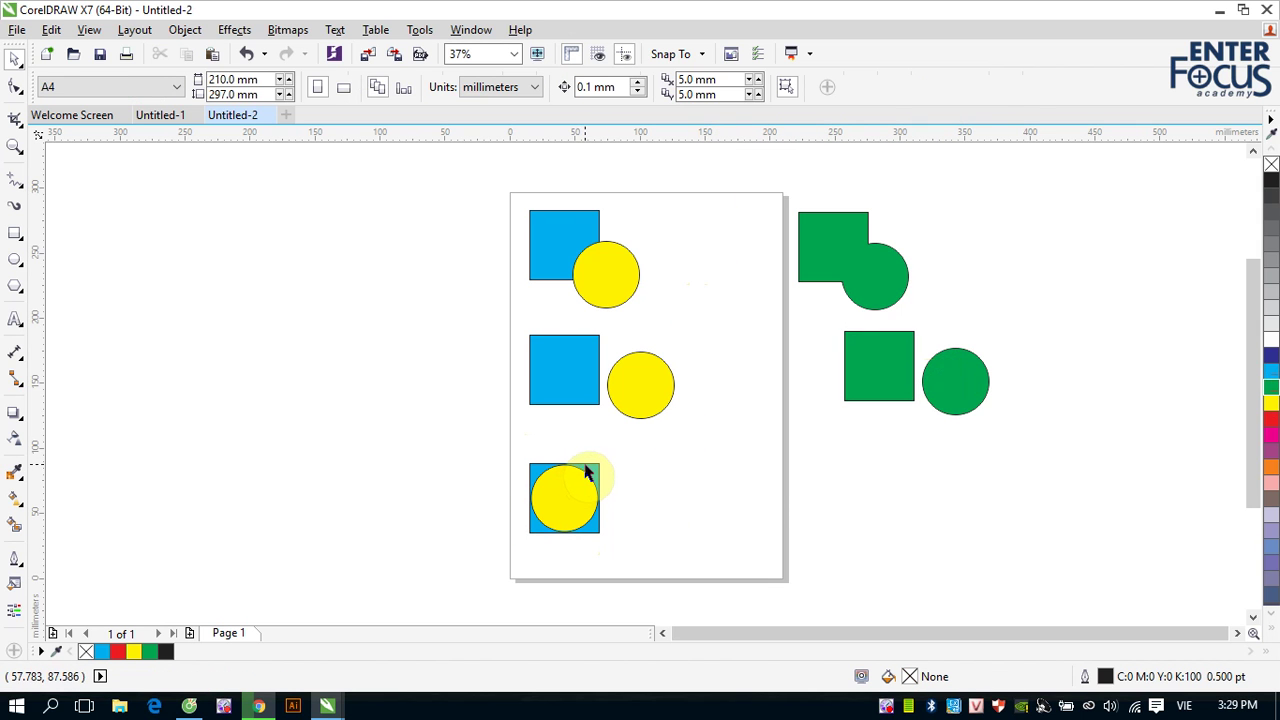
pyautogui.moveTo(589, 471); pyautogui.dragTo(869, 519)
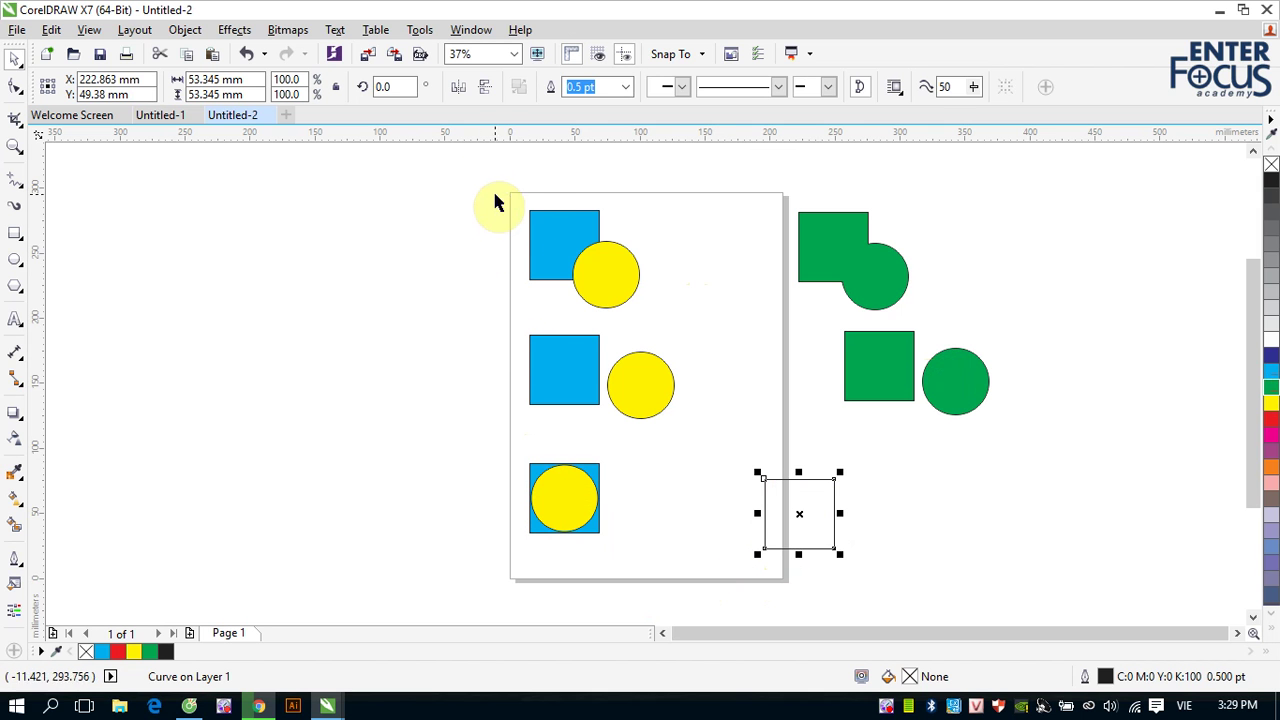
# Step: Delete the two green boundary shapes and the unfilled boundary square
pyautogui.moveTo(494, 194); pyautogui.dragTo(661, 316)
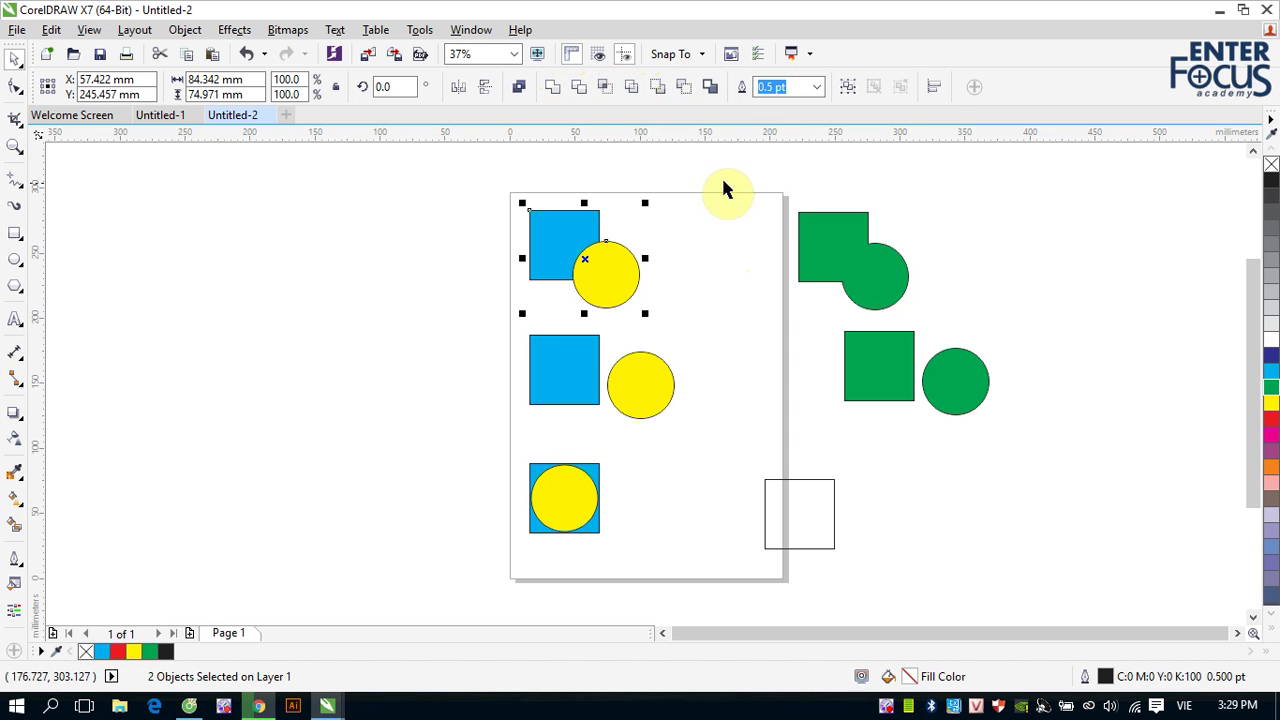
pyautogui.moveTo(723, 181); pyautogui.dragTo(1000, 586)
pyautogui.press('Delete')
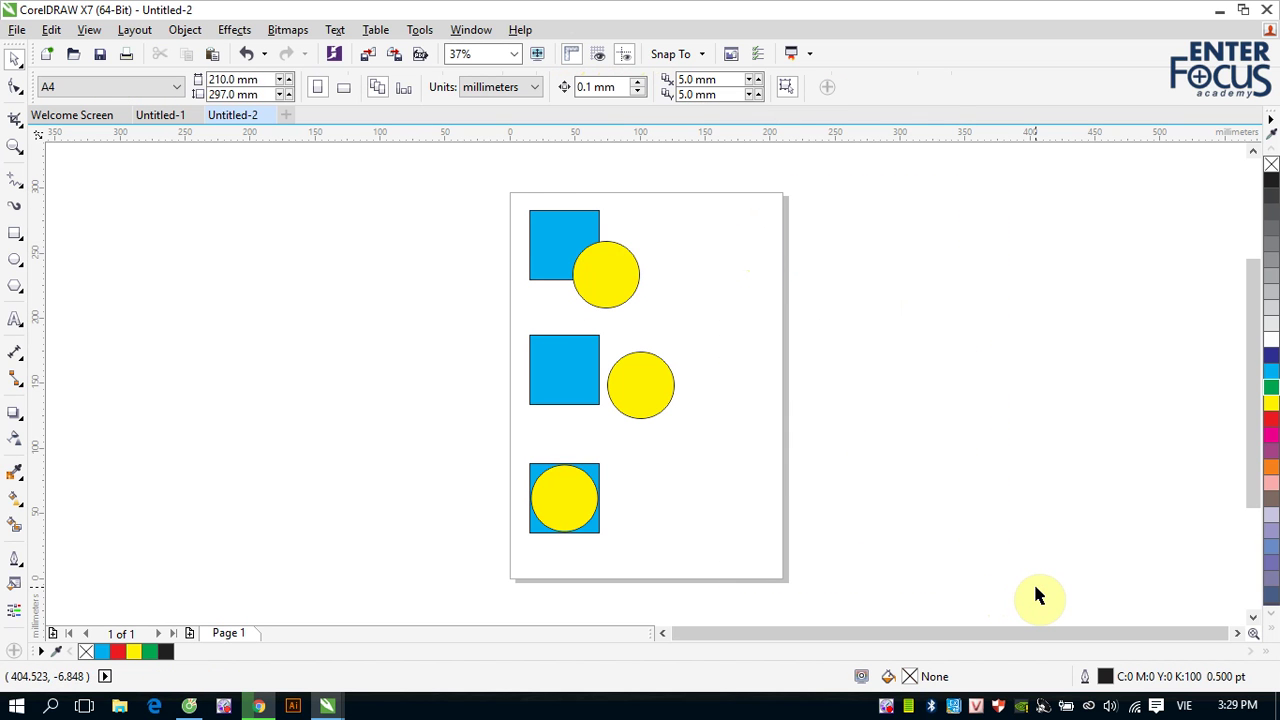
# Step: Duplicate all three square-and-circle pairs about 212 mm to the left of the originals, and clear the selection
pyautogui.moveTo(514, 197); pyautogui.dragTo(641, 310)
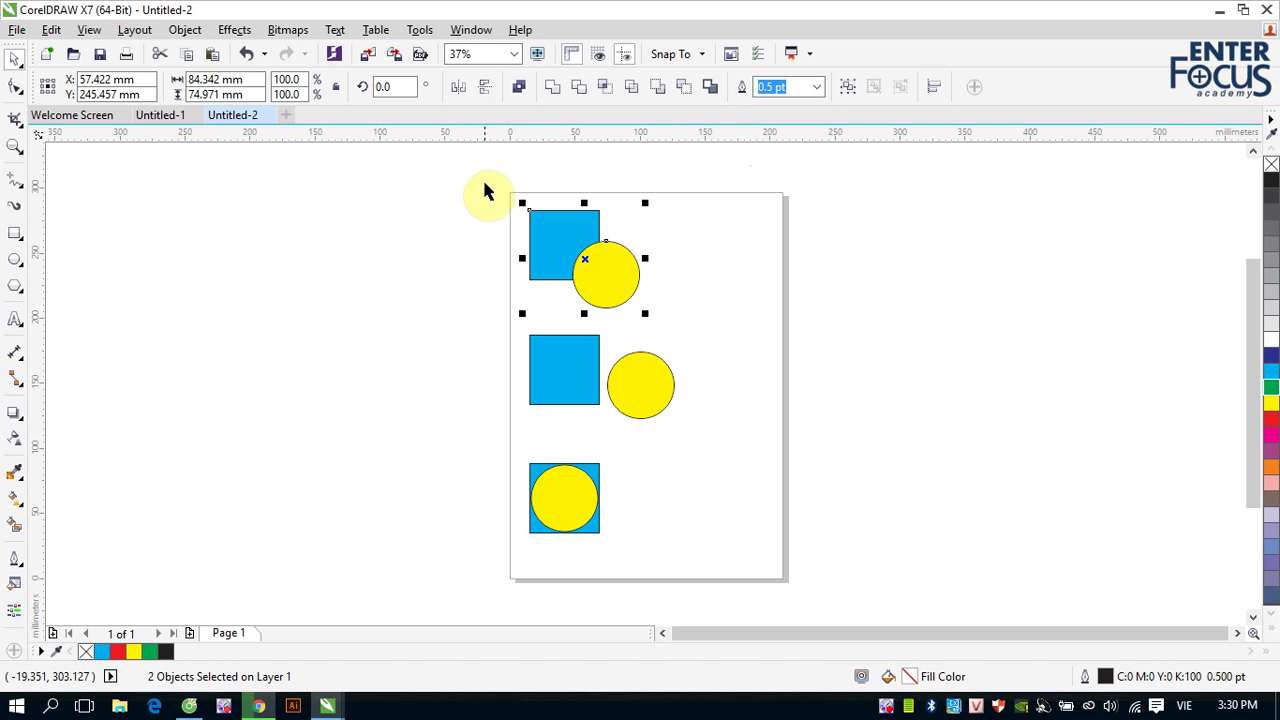
pyautogui.moveTo(483, 183); pyautogui.dragTo(722, 573)
pyautogui.moveTo(541, 388); pyautogui.dragTo(327, 369)
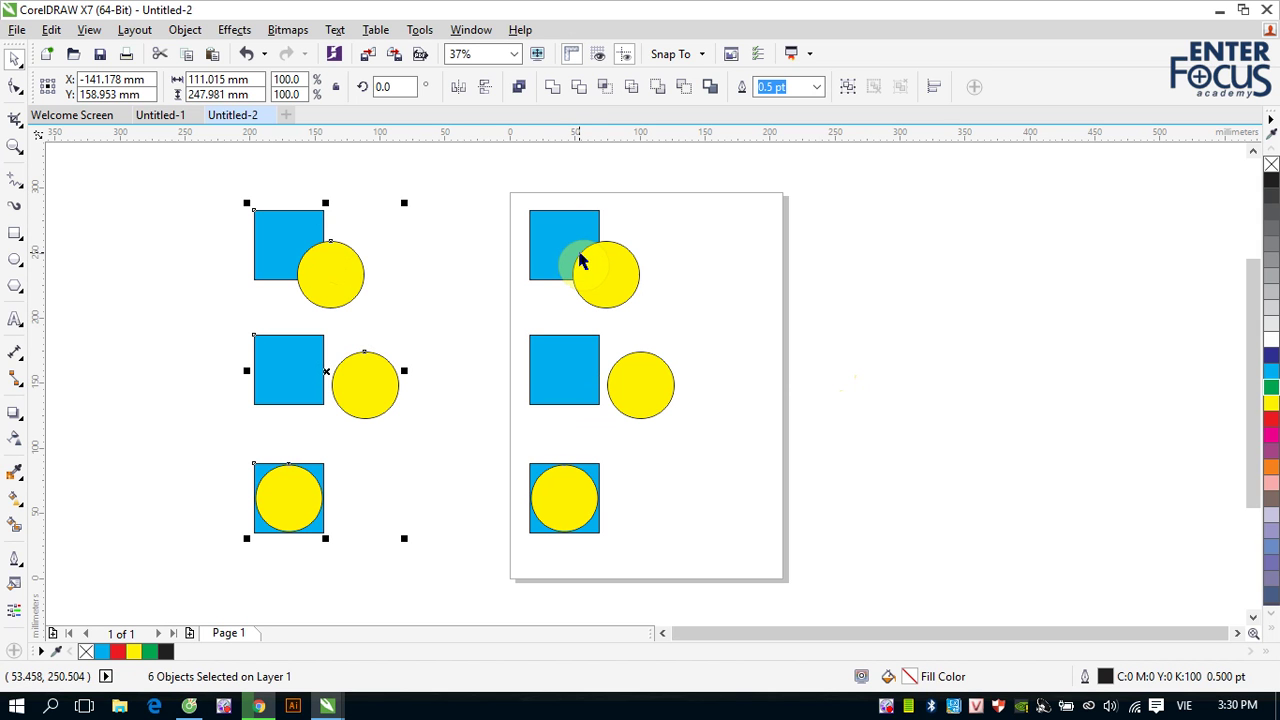
pyautogui.click(806, 354)
# Step: Weld the overlapping top pair outside the page, and combine the matching top pair on the page
pyautogui.moveTo(231, 191); pyautogui.dragTo(407, 318)
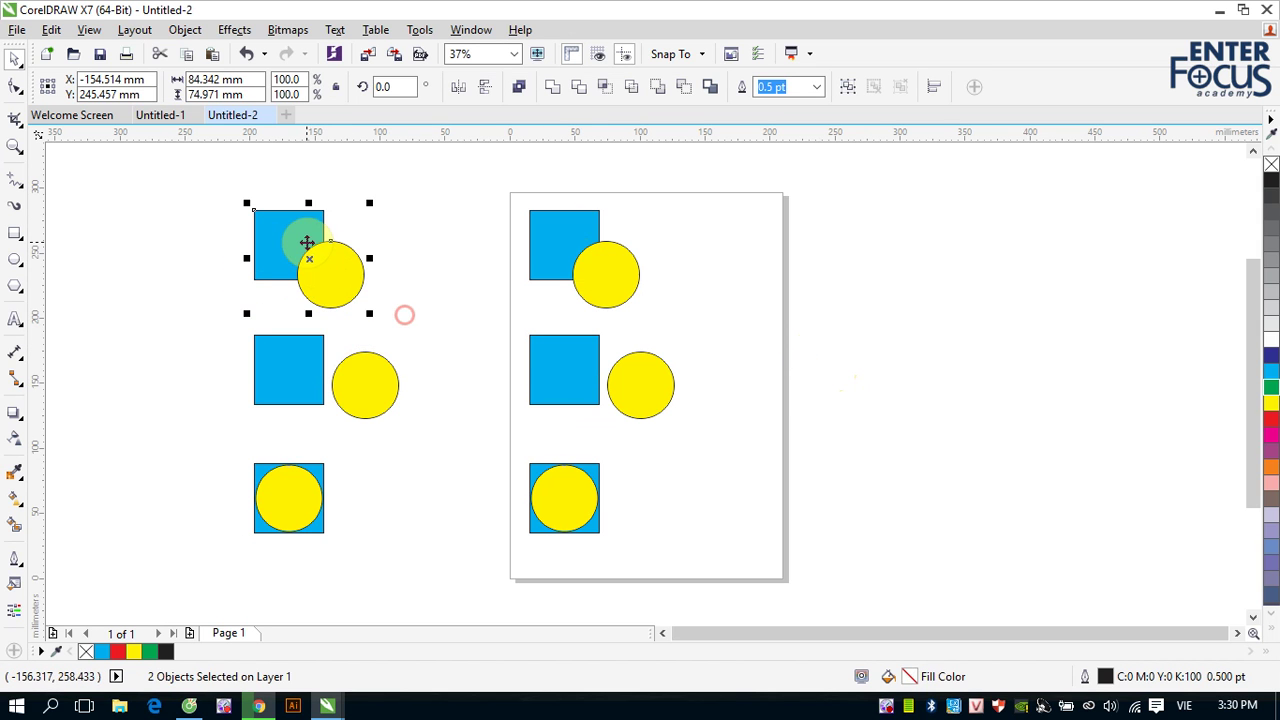
pyautogui.click(549, 90)
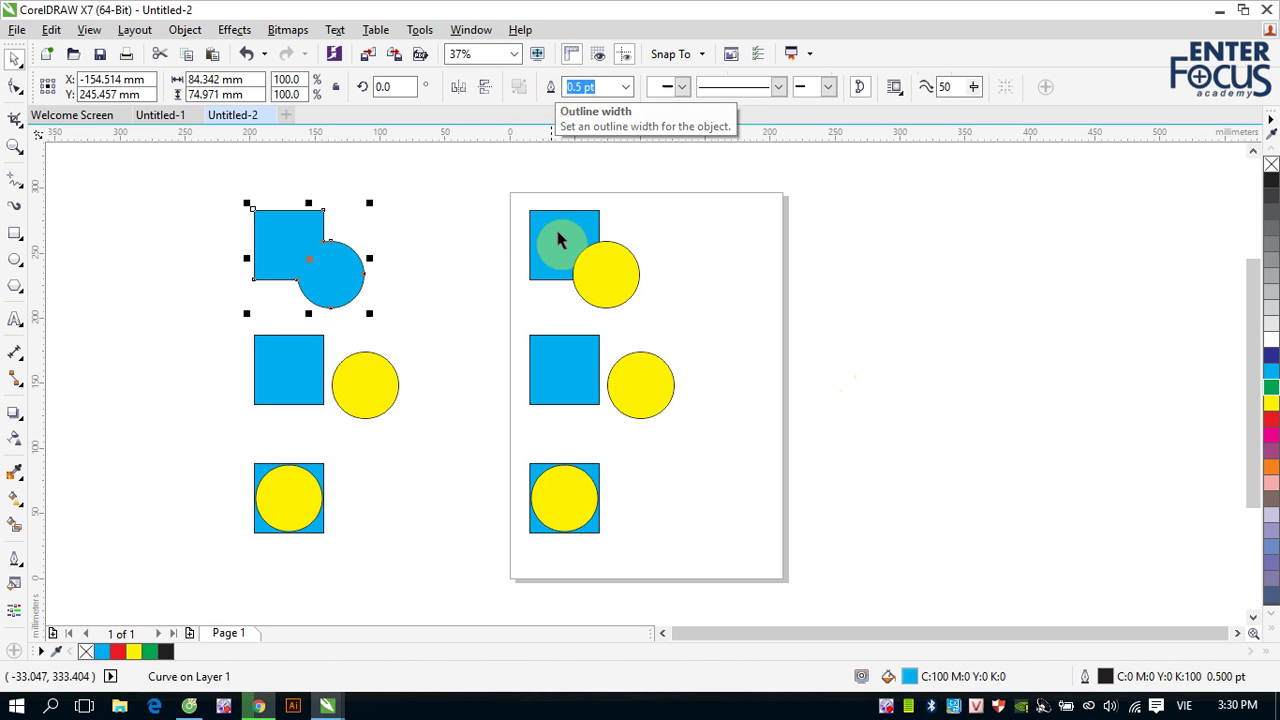
pyautogui.moveTo(519, 194); pyautogui.dragTo(658, 321)
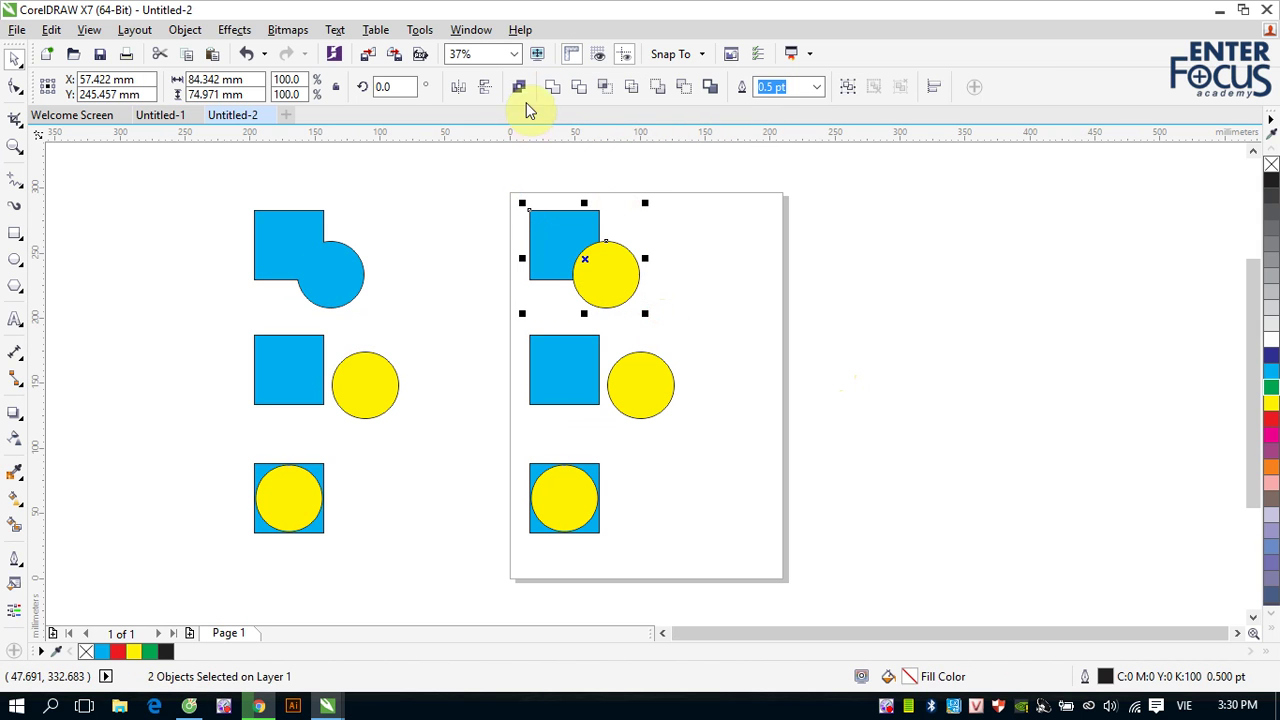
pyautogui.click(523, 88)
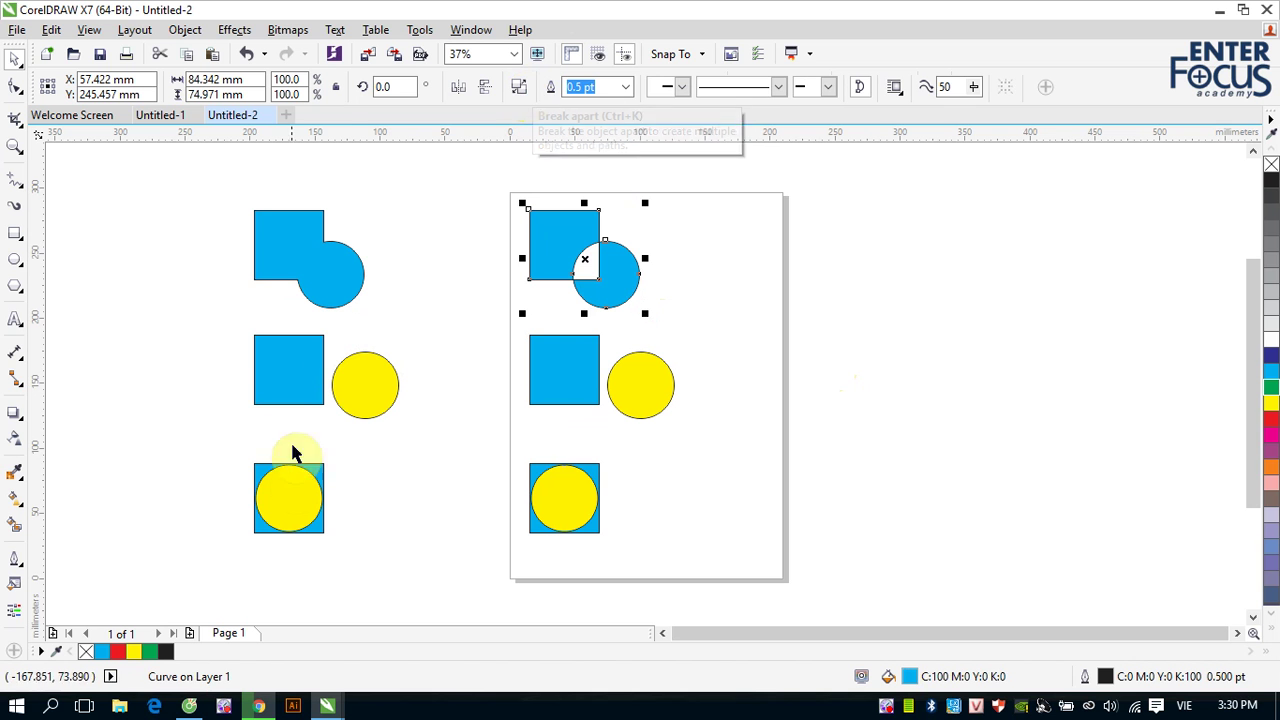
# Step: Weld the separate middle square and circle outside the page, and combine the matching middle pair on the page
pyautogui.moveTo(232, 316); pyautogui.dragTo(418, 431)
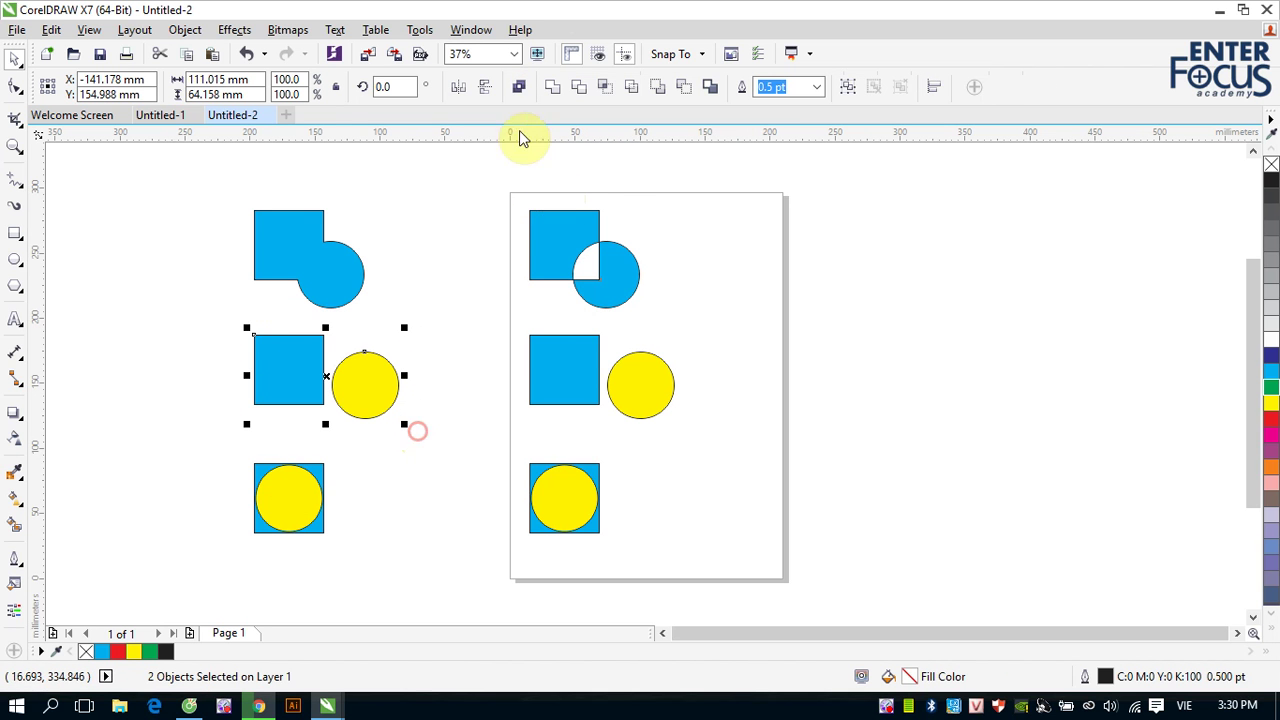
pyautogui.click(551, 88)
pyautogui.moveTo(492, 310); pyautogui.dragTo(697, 440)
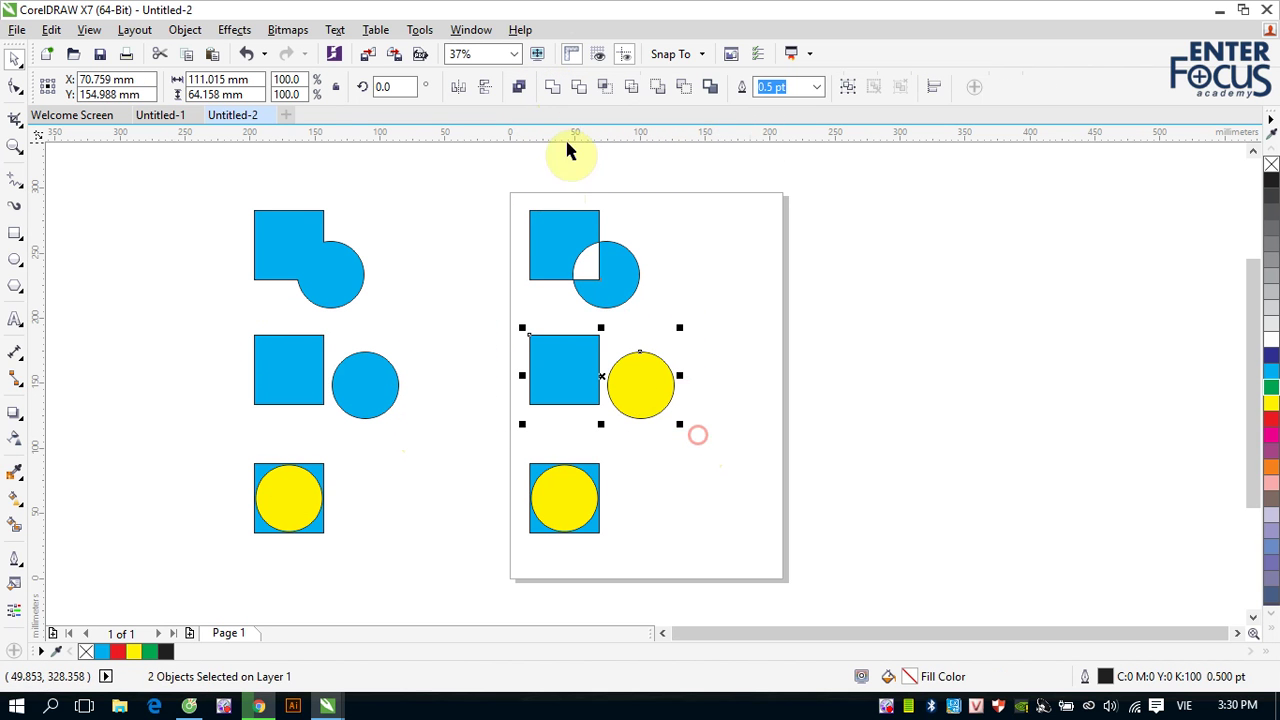
pyautogui.click(523, 88)
# Step: Weld the nested bottom square and circle outside the page, and combine the matching nested pair on the page
pyautogui.moveTo(249, 437); pyautogui.dragTo(316, 551)
pyautogui.click(552, 88)
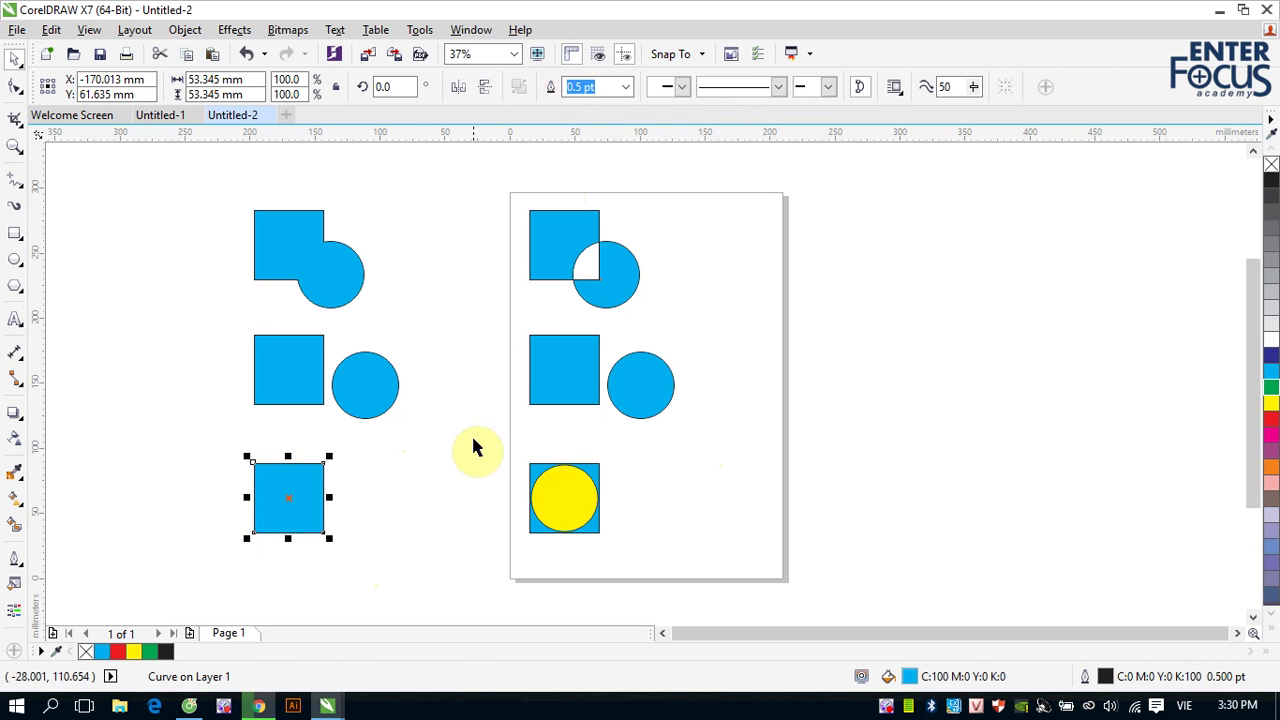
pyautogui.moveTo(491, 437); pyautogui.dragTo(647, 562)
pyautogui.click(517, 90)
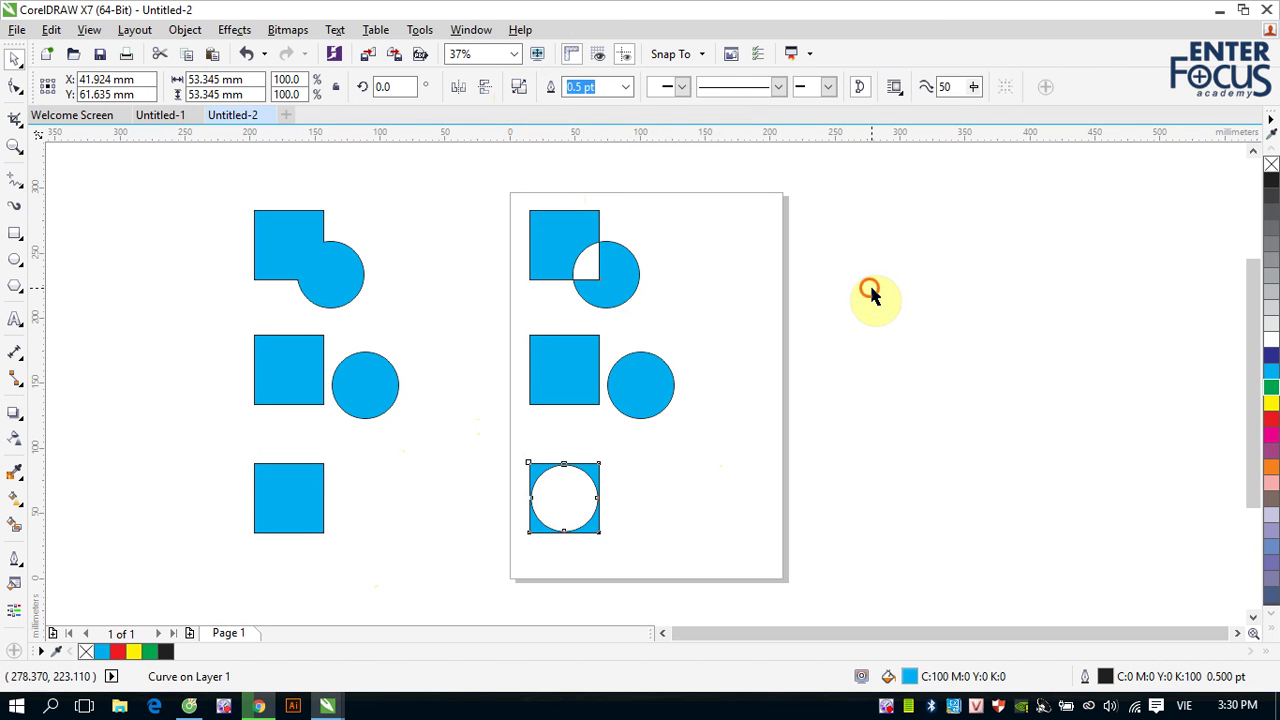
# Step: Break apart the combined overlapping pair at the top of the page, and move its circle about 51 mm to the right
pyautogui.click(871, 296)
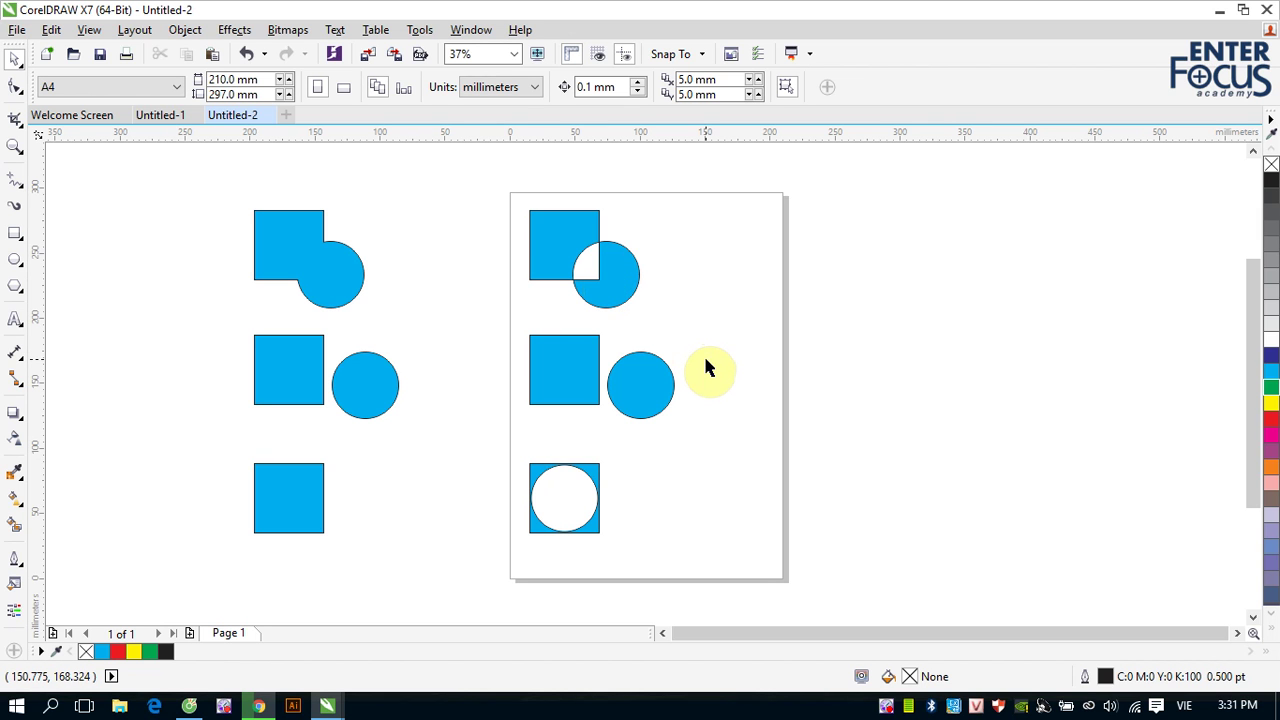
pyautogui.click(622, 288)
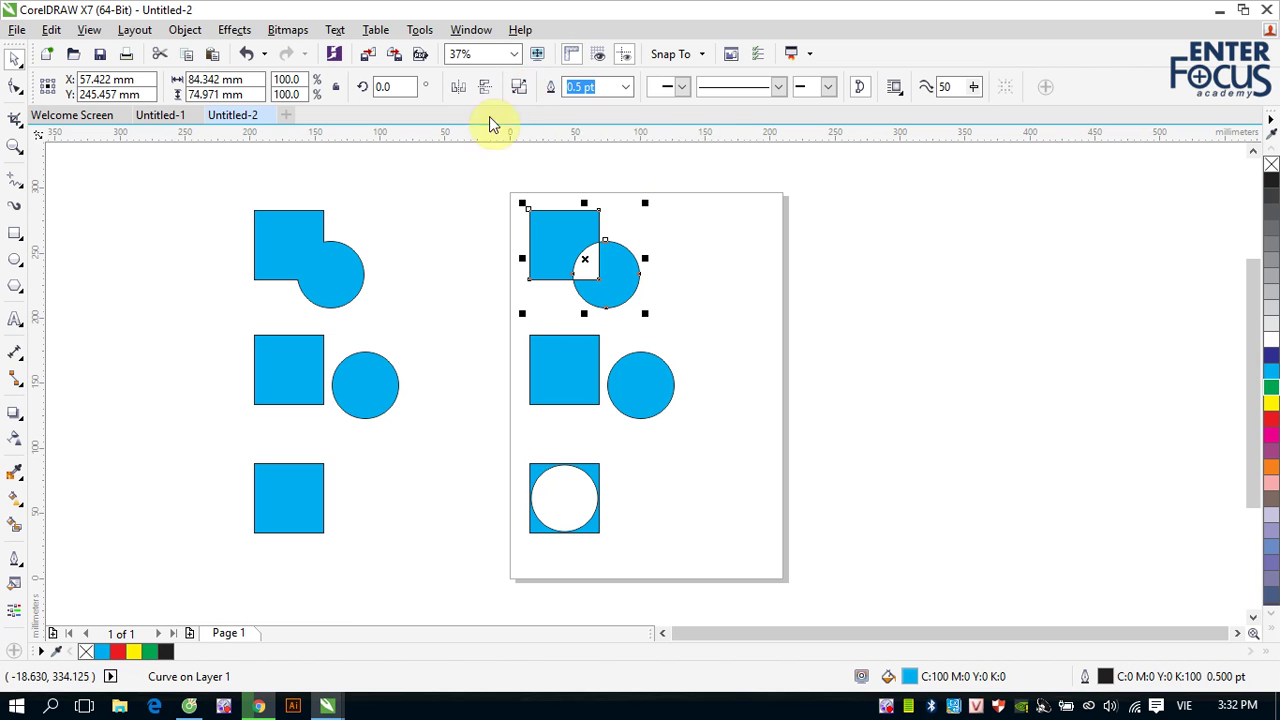
pyautogui.click(521, 90)
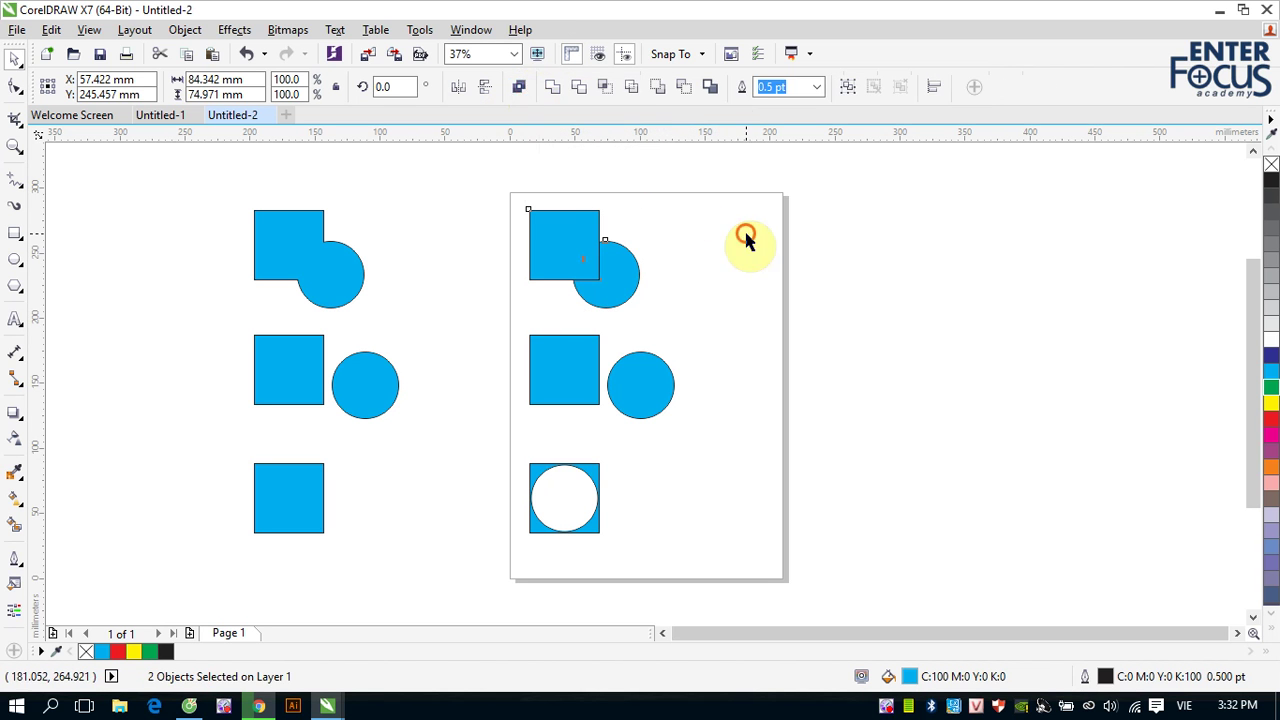
pyautogui.click(743, 237)
pyautogui.moveTo(606, 271); pyautogui.dragTo(673, 271)
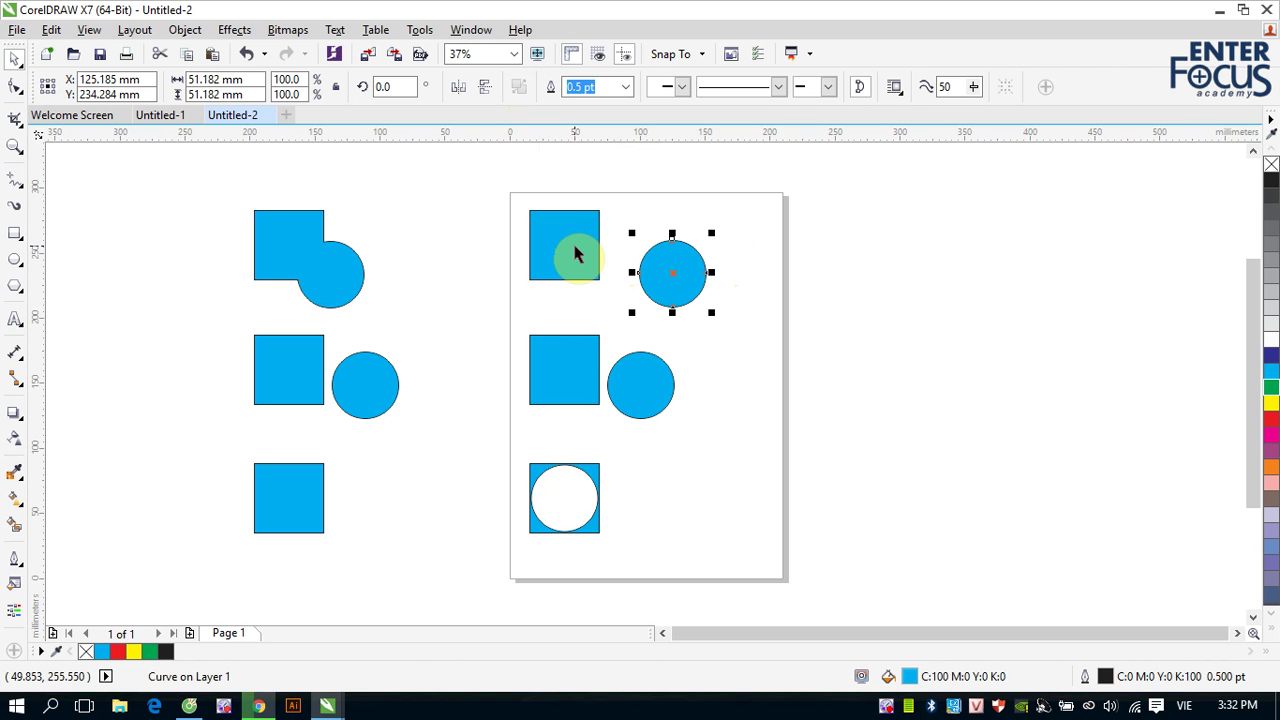
# Step: Break apart the combined middle pair on the page, and move its circle farther right and slightly down from the square
pyautogui.moveTo(517, 323); pyautogui.dragTo(694, 437)
pyautogui.click(521, 87)
pyautogui.click(834, 343)
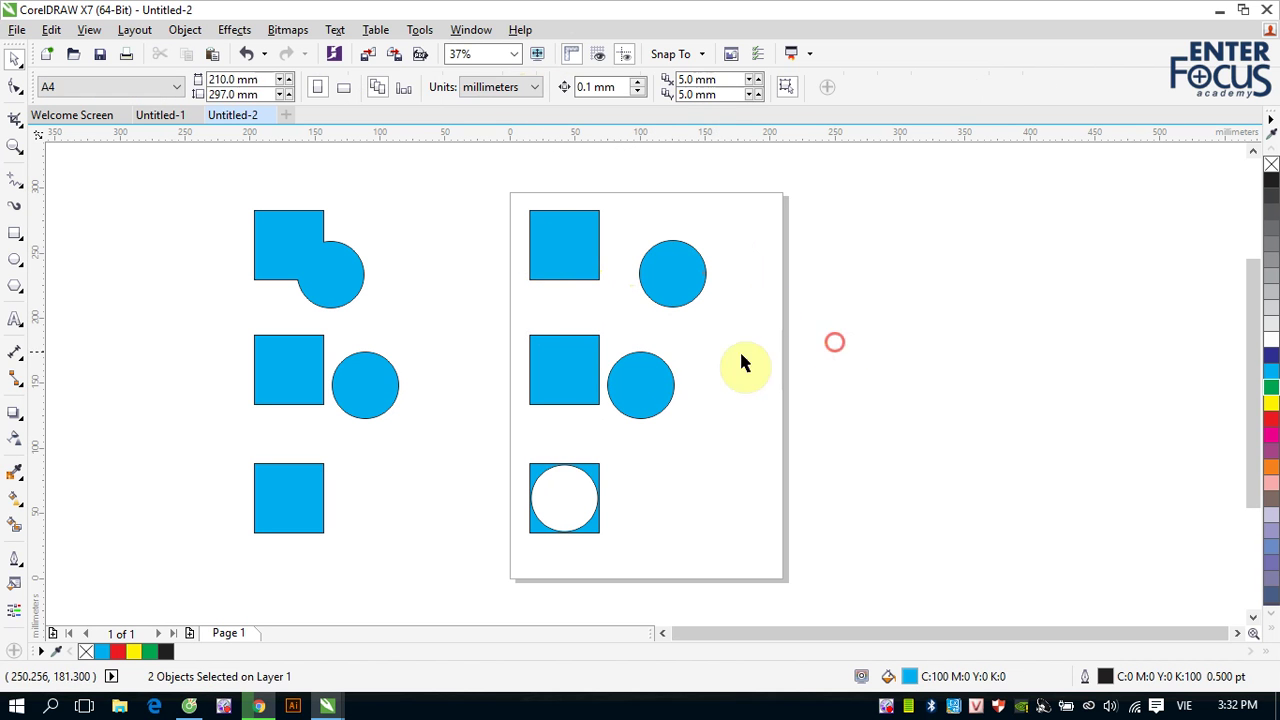
pyautogui.moveTo(668, 388); pyautogui.dragTo(706, 400)
# Step: Break apart the combined nested pair on the page, and move its square about 85 mm right and 17 mm down
pyautogui.moveTo(514, 434); pyautogui.dragTo(614, 556)
pyautogui.click(519, 88)
pyautogui.moveTo(558, 501); pyautogui.dragTo(702, 530)
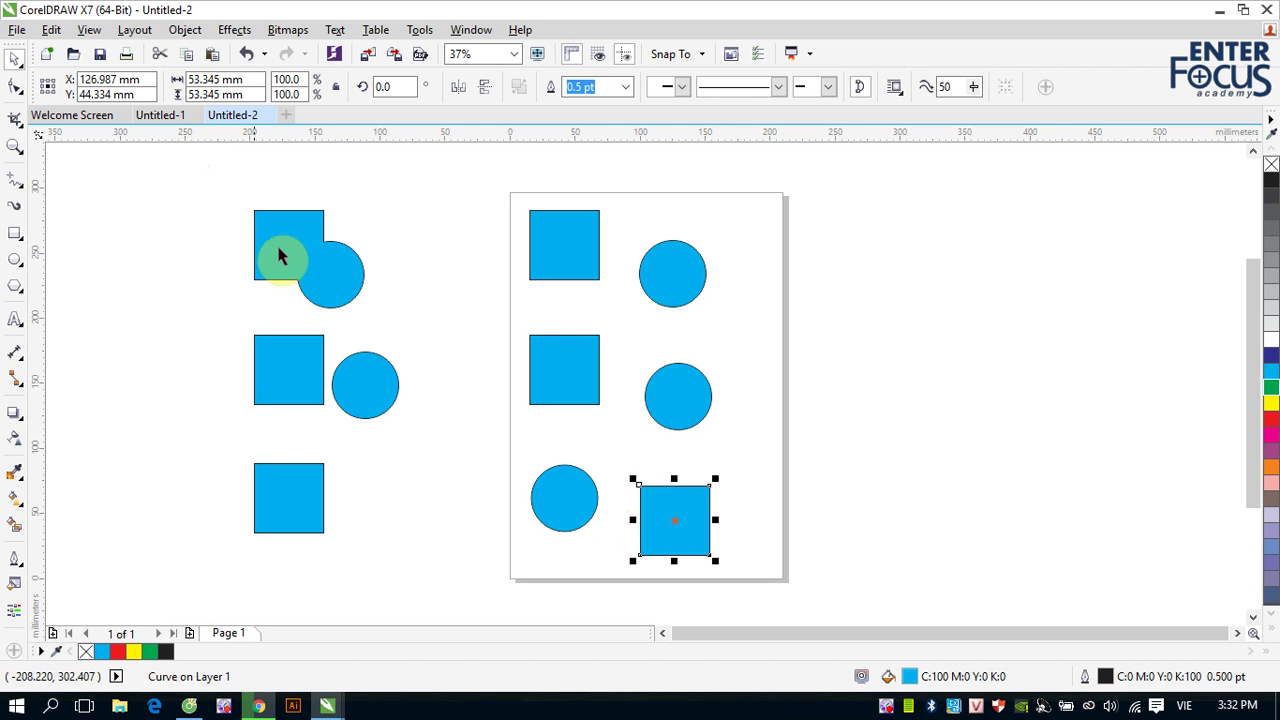
# Step: Break apart the welded middle square and circle outside the page, and move the circle down and away from the square
pyautogui.click(317, 281)
pyautogui.click(371, 354)
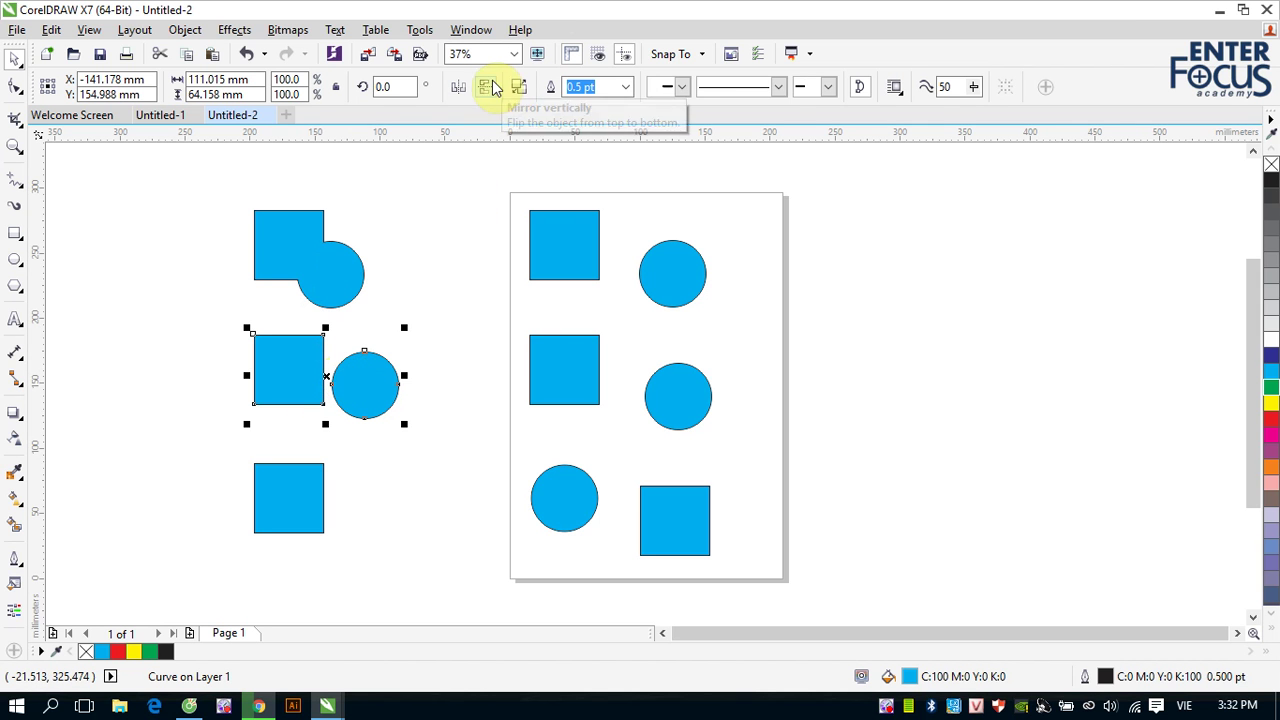
pyautogui.click(520, 86)
pyautogui.moveTo(380, 374); pyautogui.dragTo(394, 421)
# Step: Select the welded nested shape outside the page to check whether it can be broken apart
pyautogui.click(303, 492)
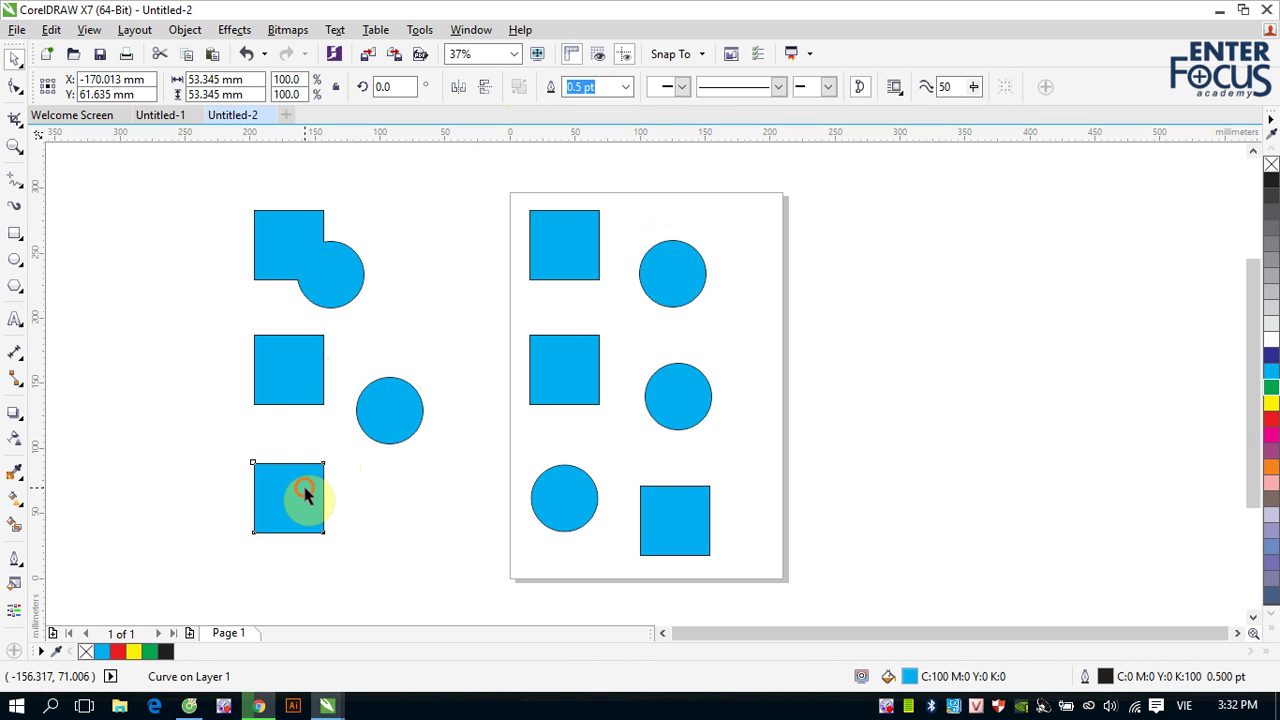
pyautogui.click(284, 268)
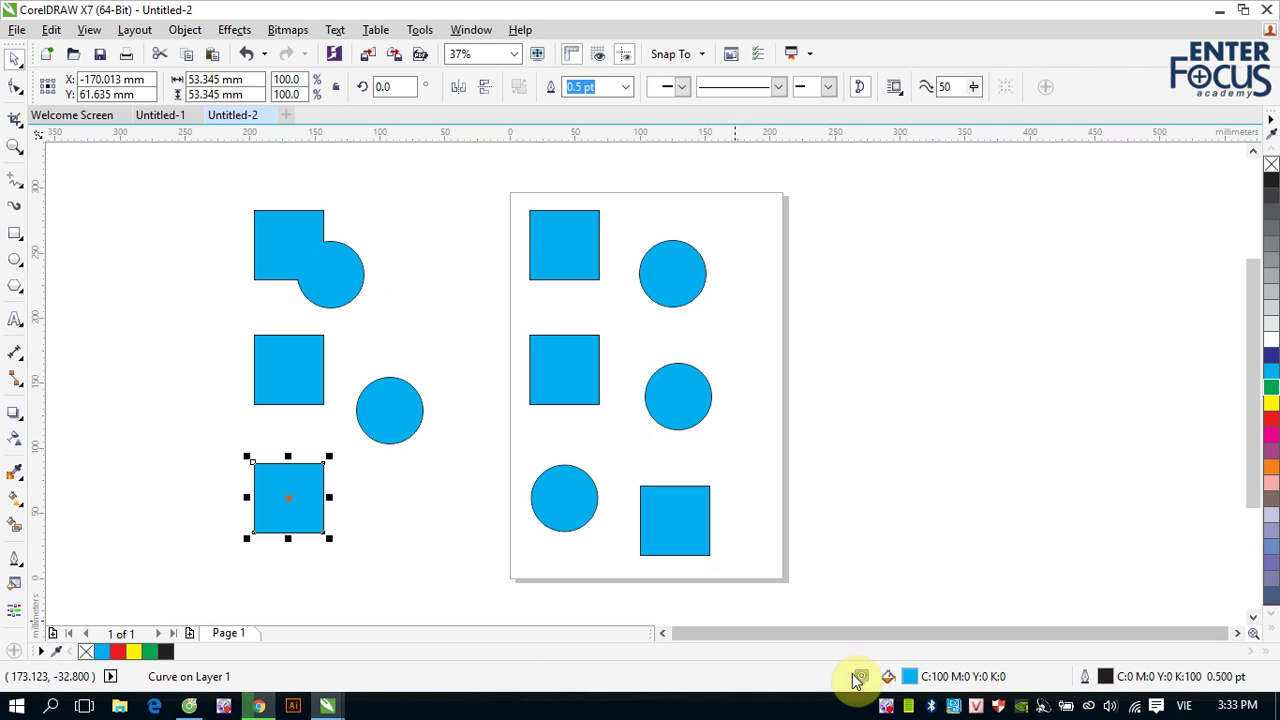
pyautogui.rightClick(887, 708)
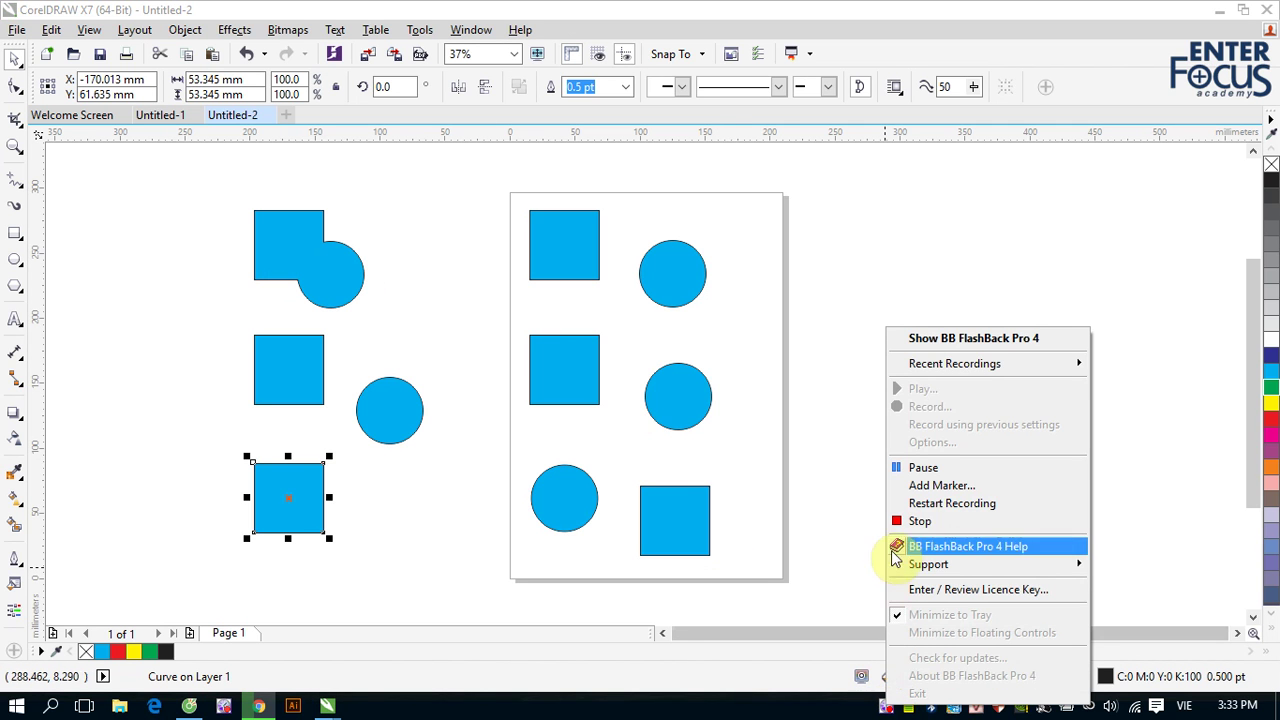